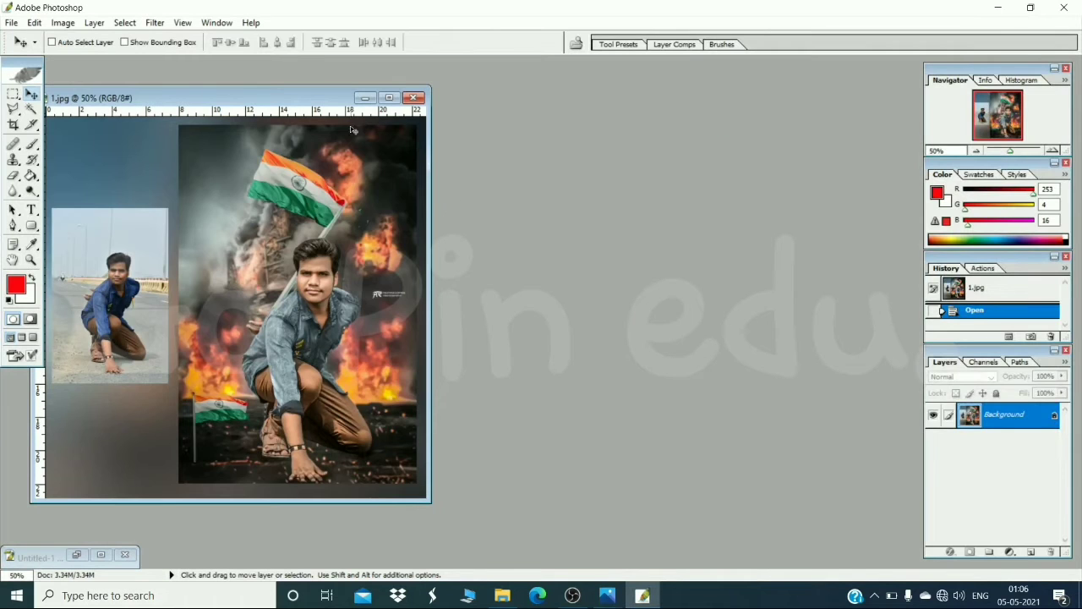
Crop 1.jpg to the crouching man's head and upper body, down to his knees, in the fire scene.
drag(312, 101, 494, 100)
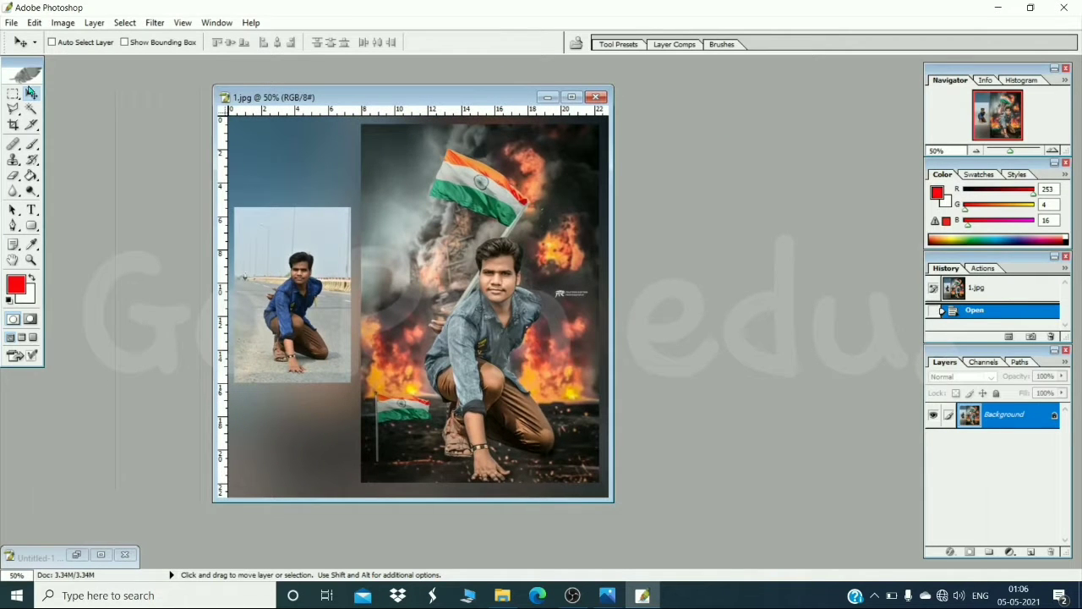
click(15, 110)
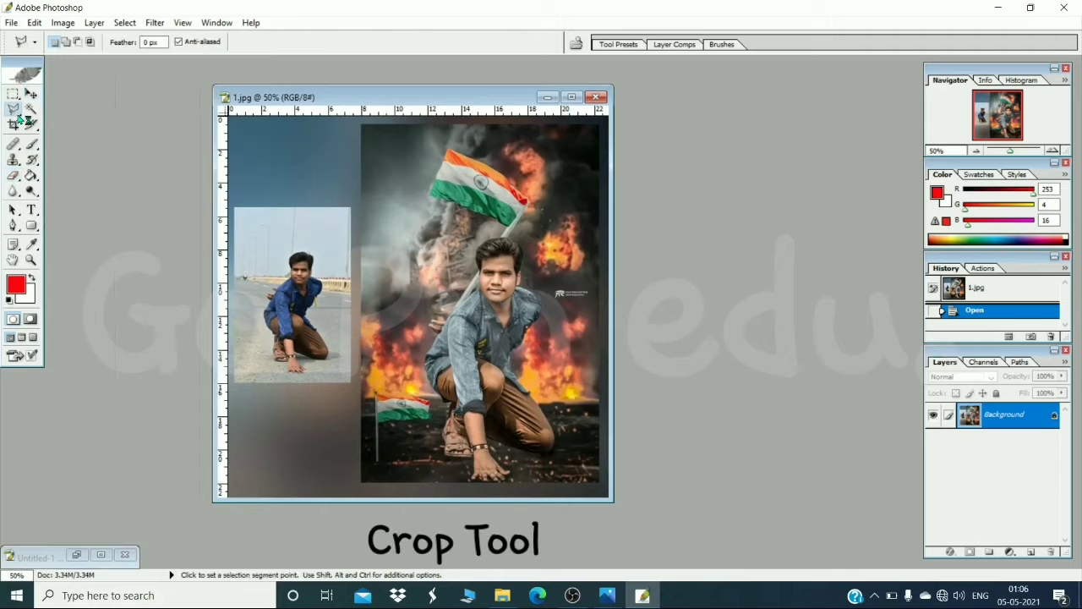
click(15, 125)
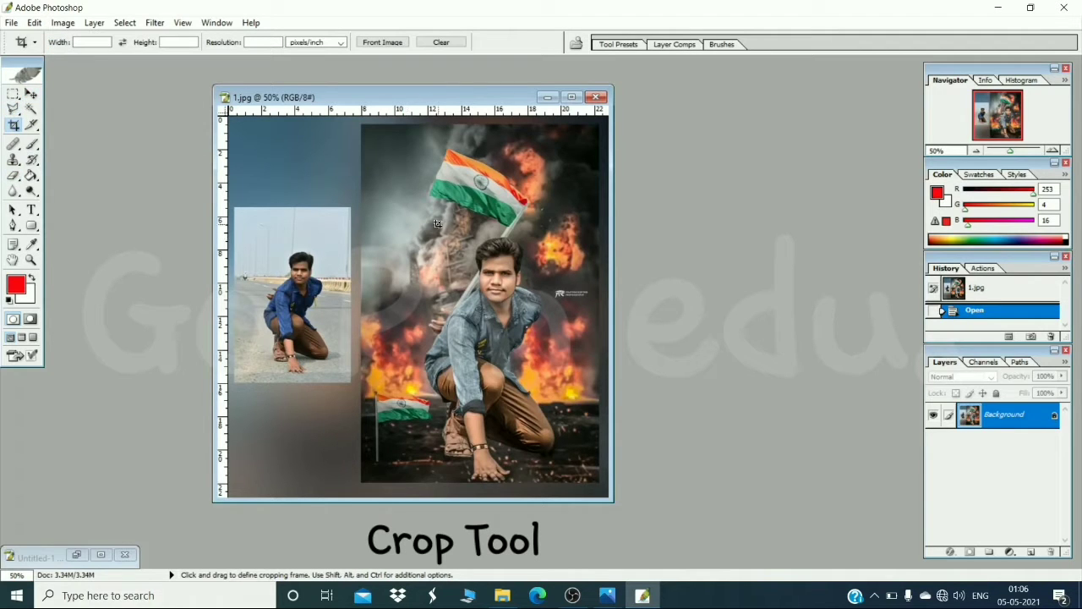
drag(568, 491, 588, 398)
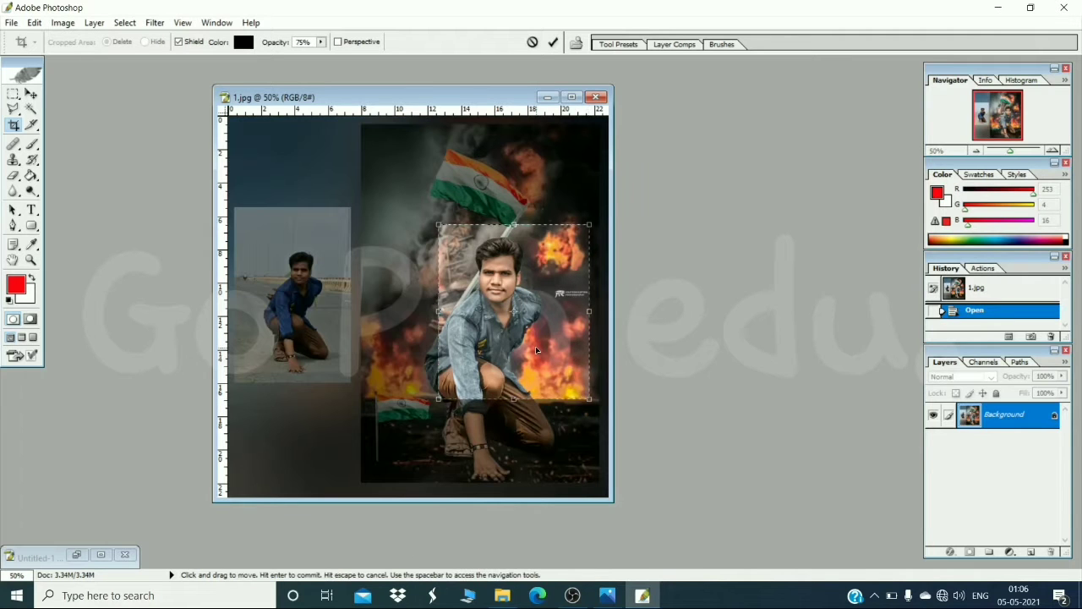
drag(535, 346, 509, 351)
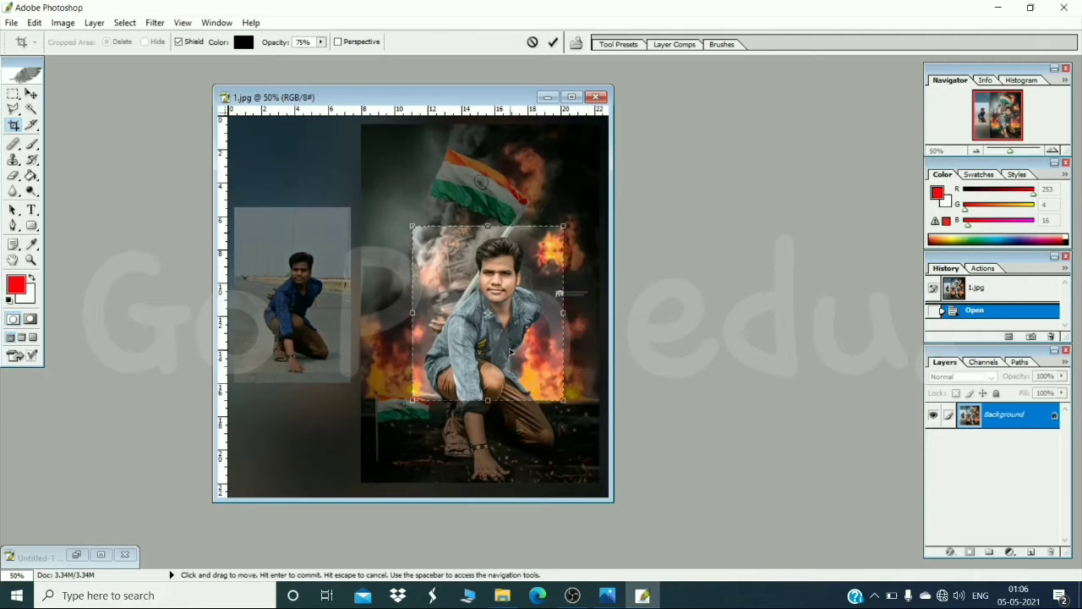
key(Return)
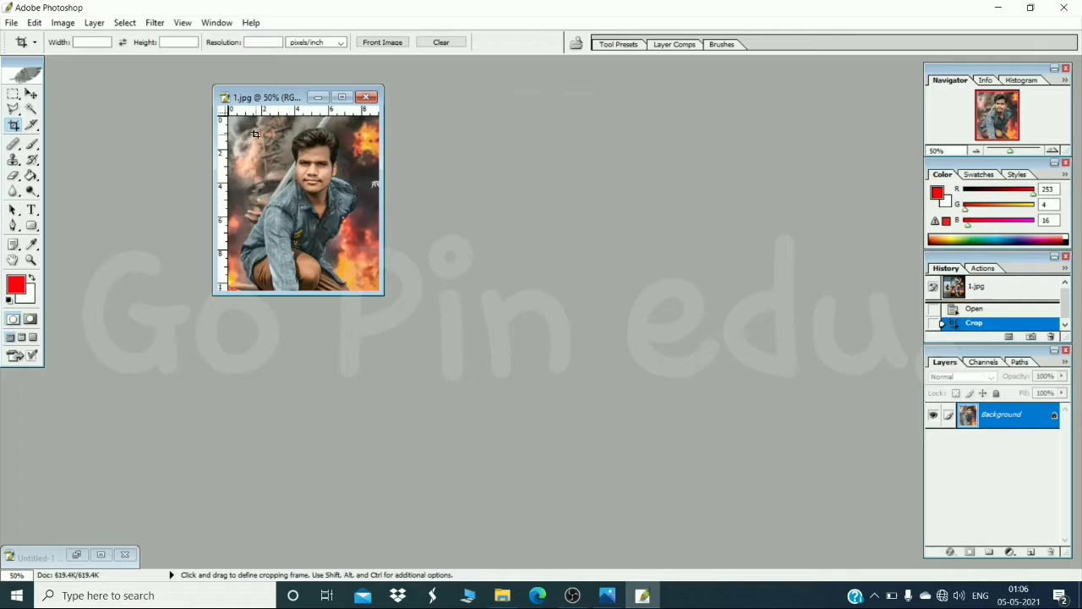
Apply the Photocopy sketch filter to the cropped photo with Detail 7 and Darkness 8.
click(11, 23)
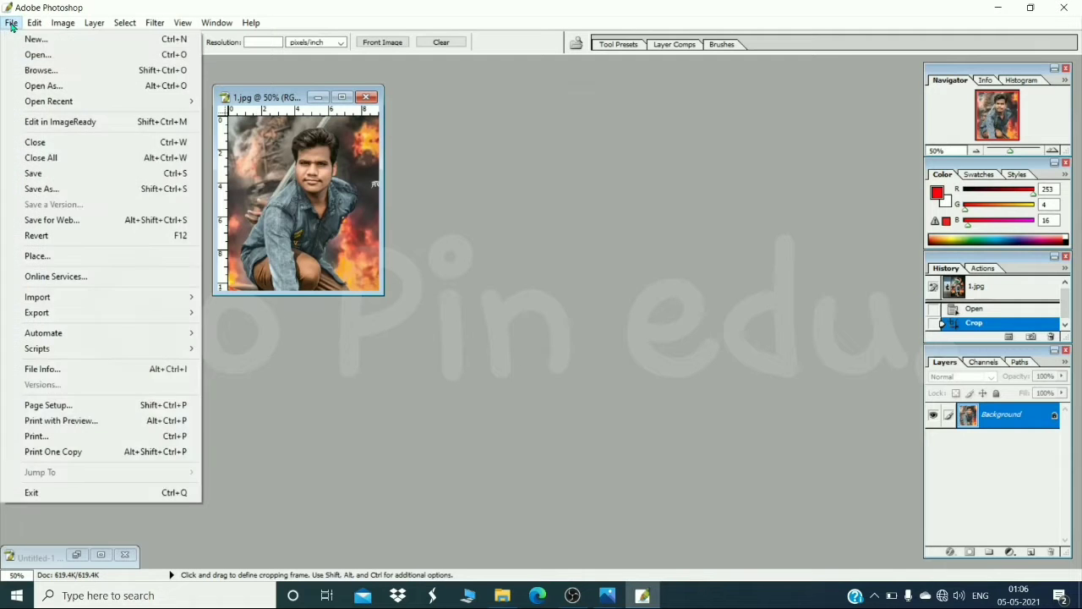
mouse_move(153, 24)
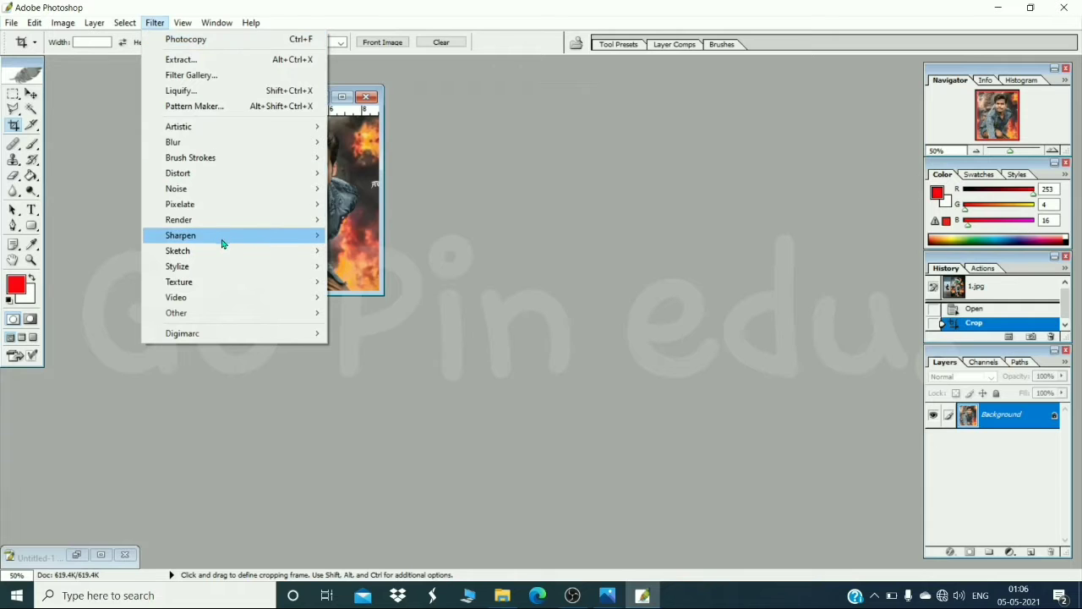
mouse_move(224, 250)
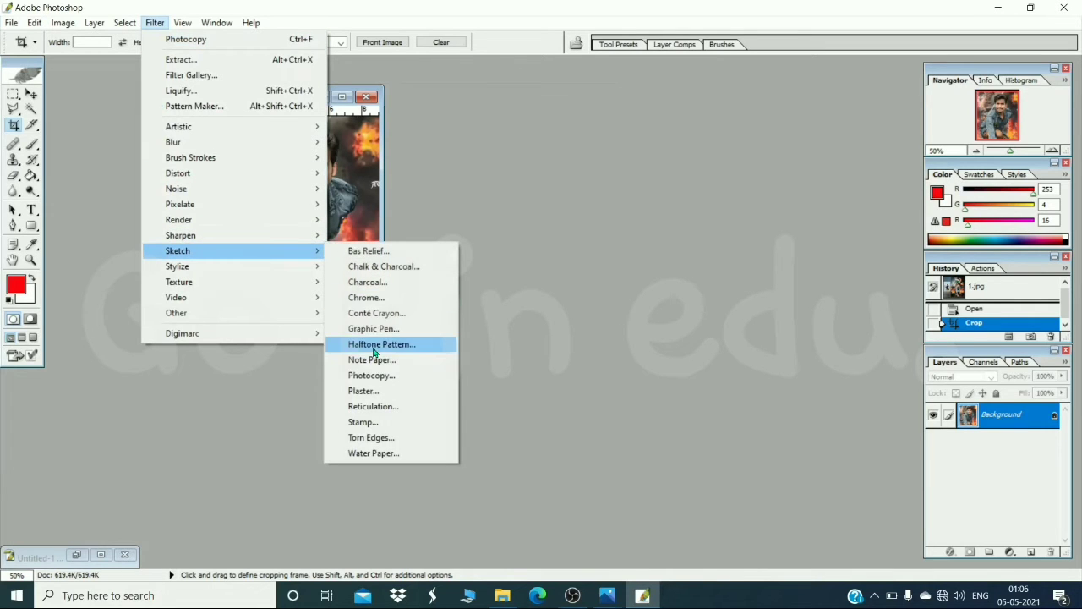
click(379, 382)
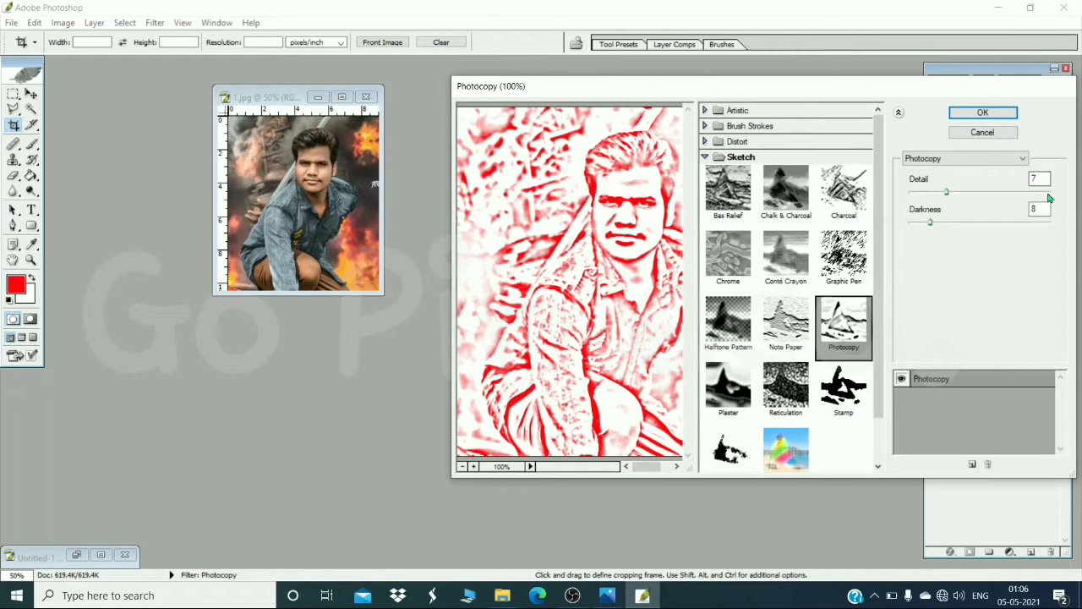
click(1012, 111)
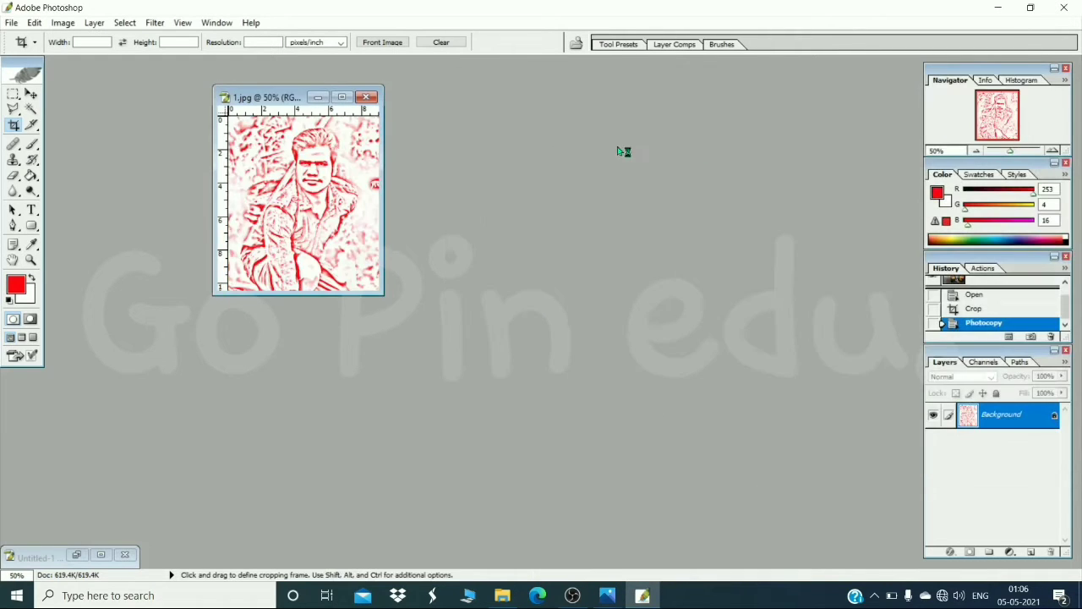
Create a new 1024 × 768 pixel, 72 pixels/inch RGB document with transparent background and arrange it beside the sketch image.
click(16, 24)
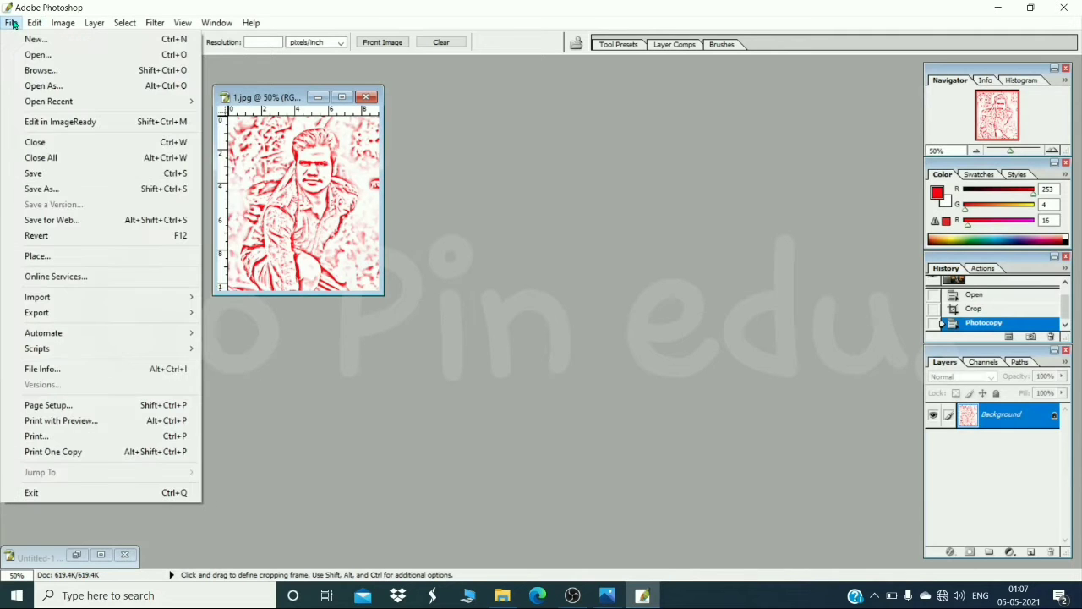
click(33, 39)
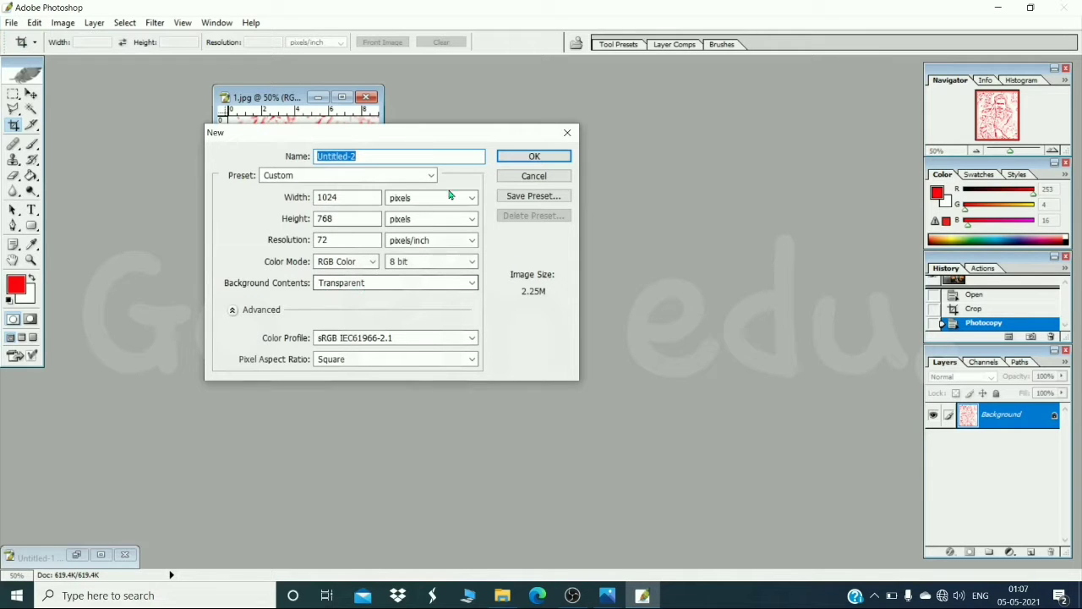
click(506, 156)
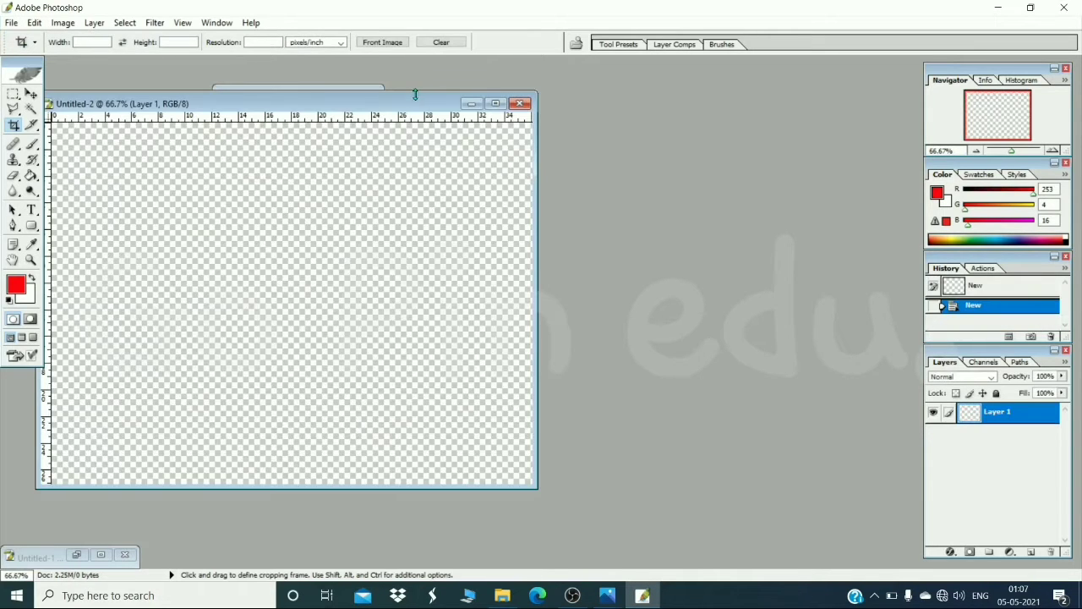
drag(208, 107, 496, 100)
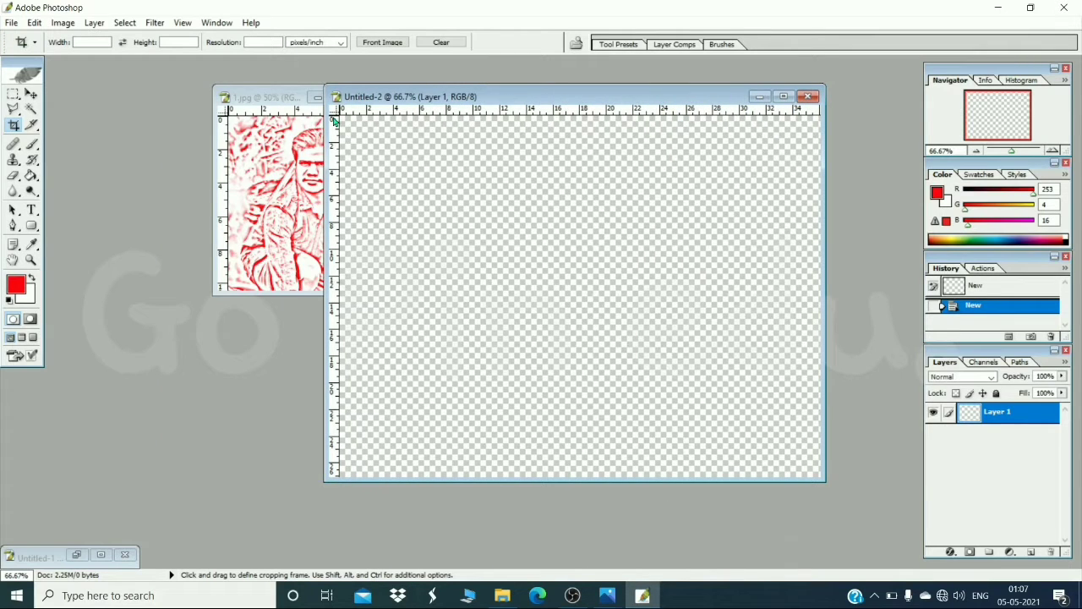
click(266, 98)
drag(266, 98, 167, 105)
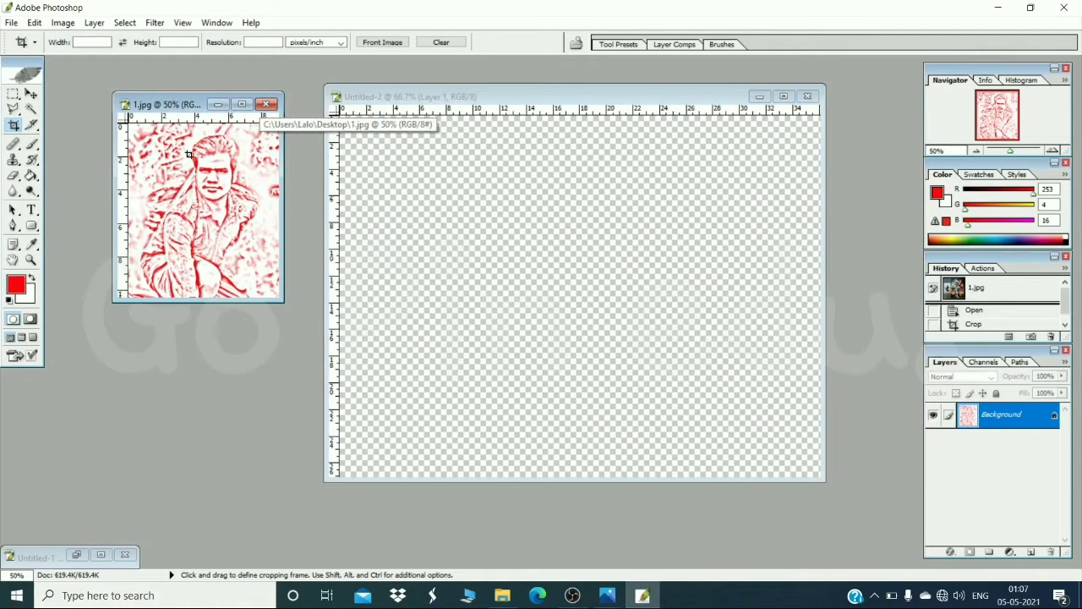
Copy the red sketch into the new document with the Move tool, position it near the canvas centre, and minimize 1.jpg.
click(31, 94)
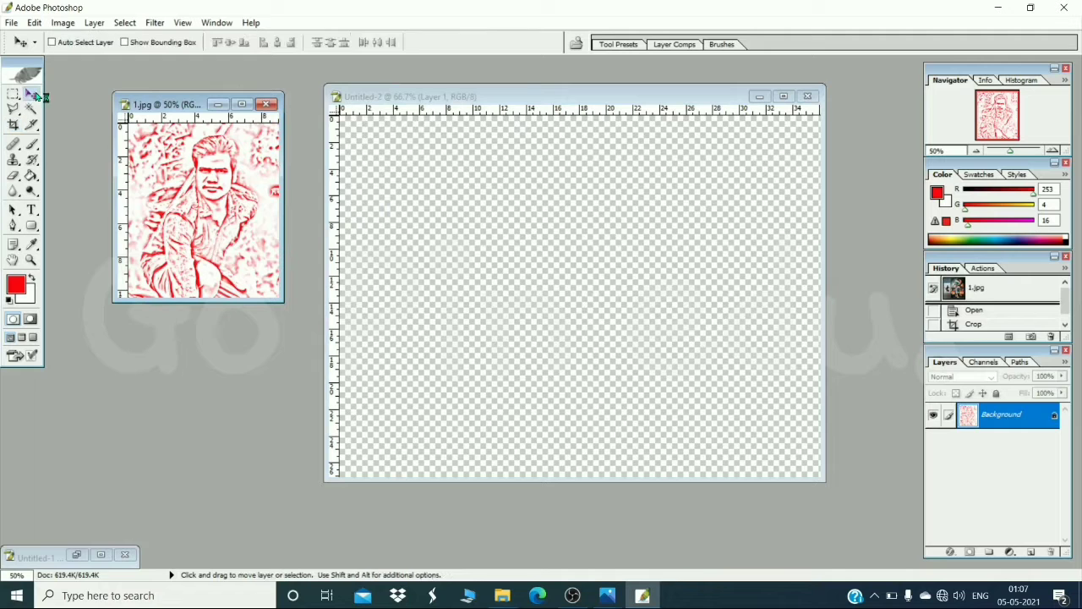
drag(256, 177, 463, 217)
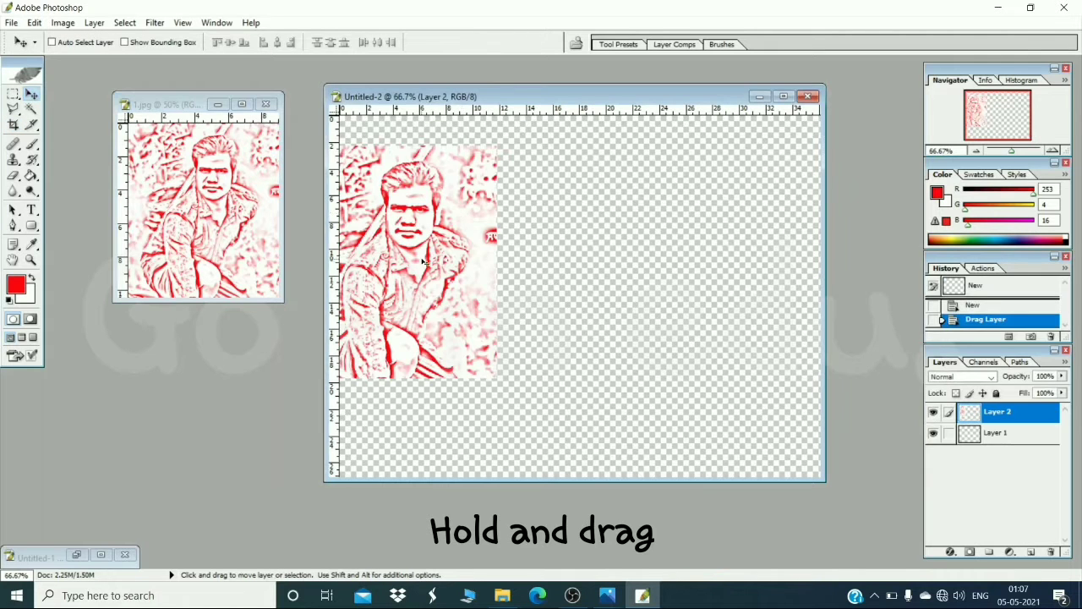
drag(422, 262, 554, 284)
click(204, 197)
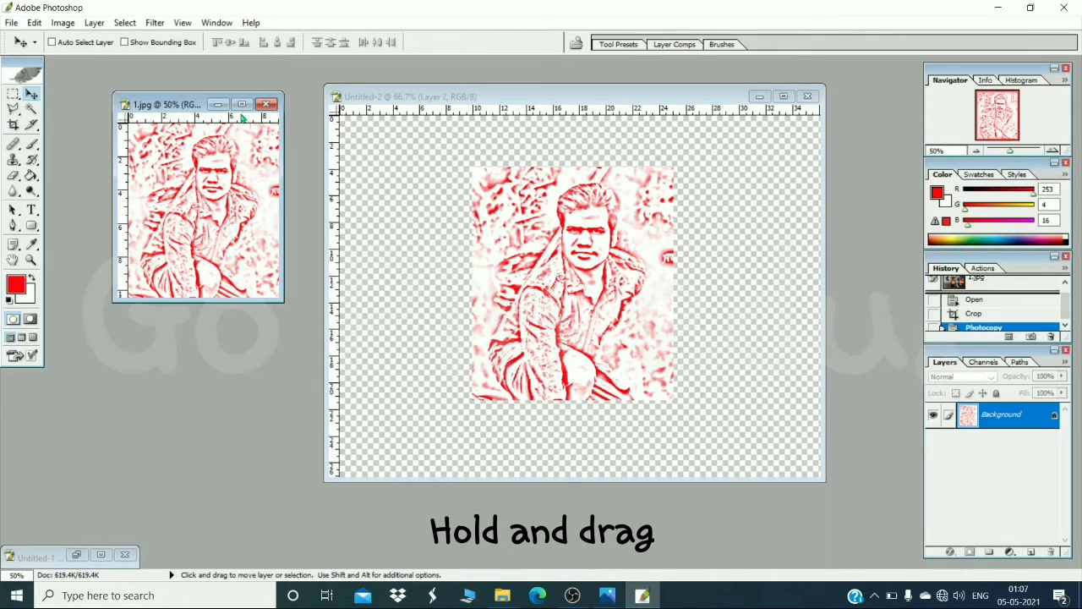
click(217, 104)
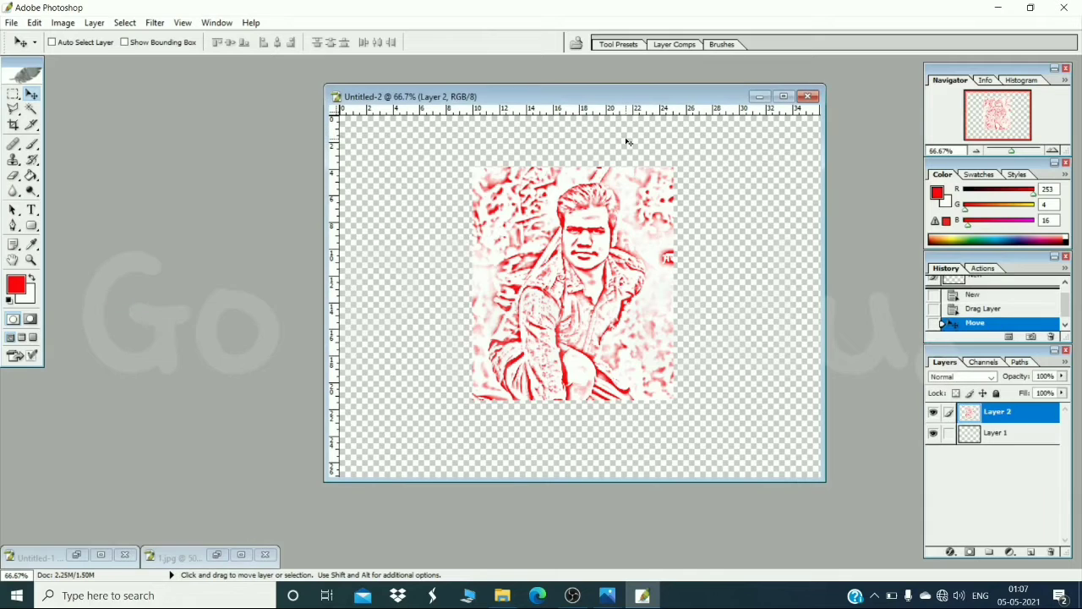
Delete the white areas in the hair, face and background on both sides of the man with the Magic Wand, then deselect.
click(783, 96)
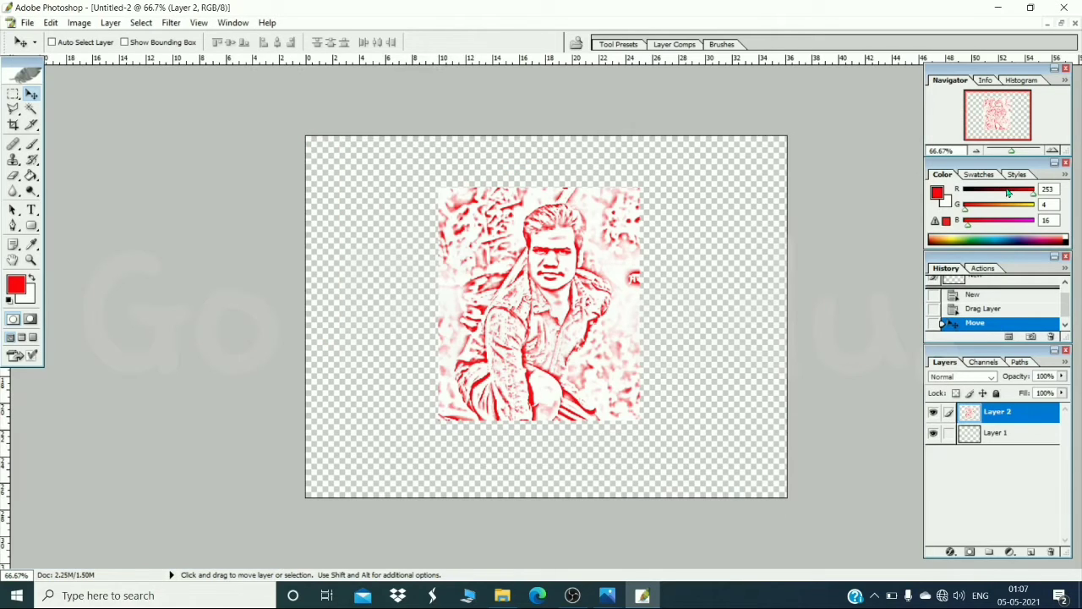
click(1063, 151)
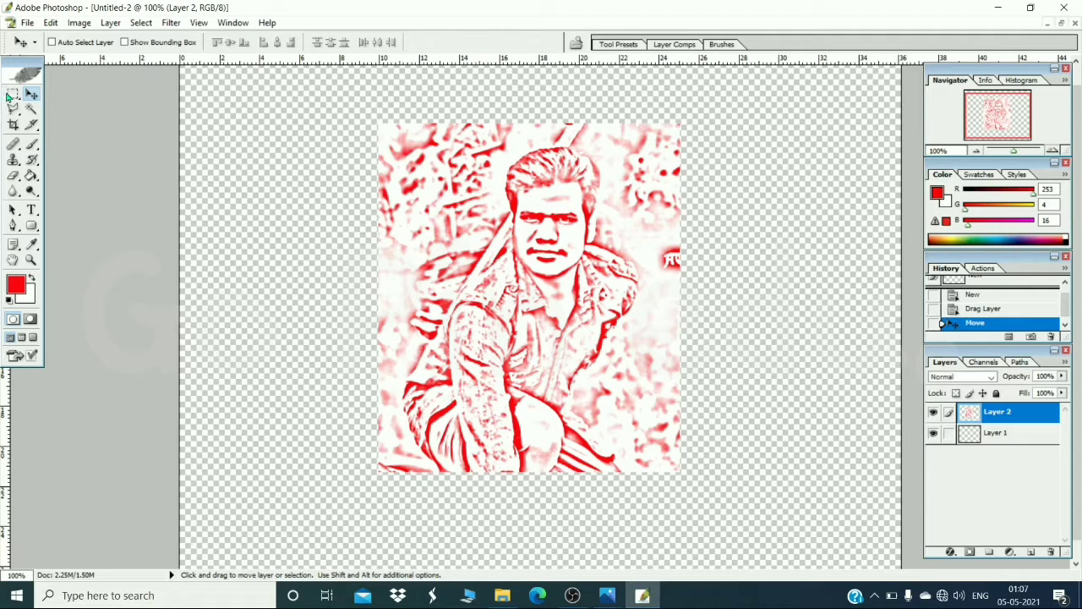
click(31, 109)
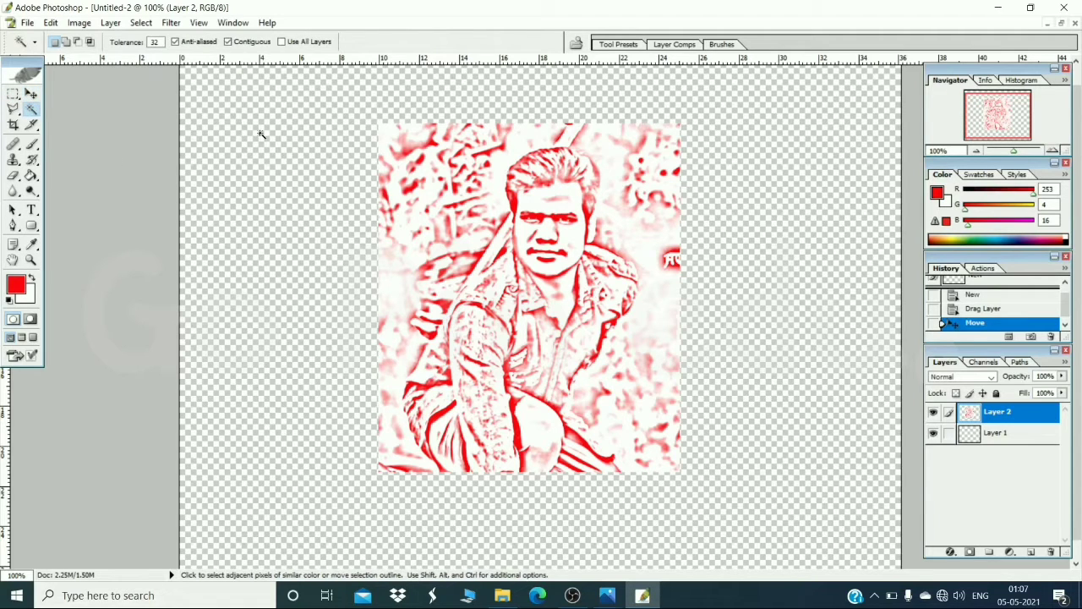
click(525, 181)
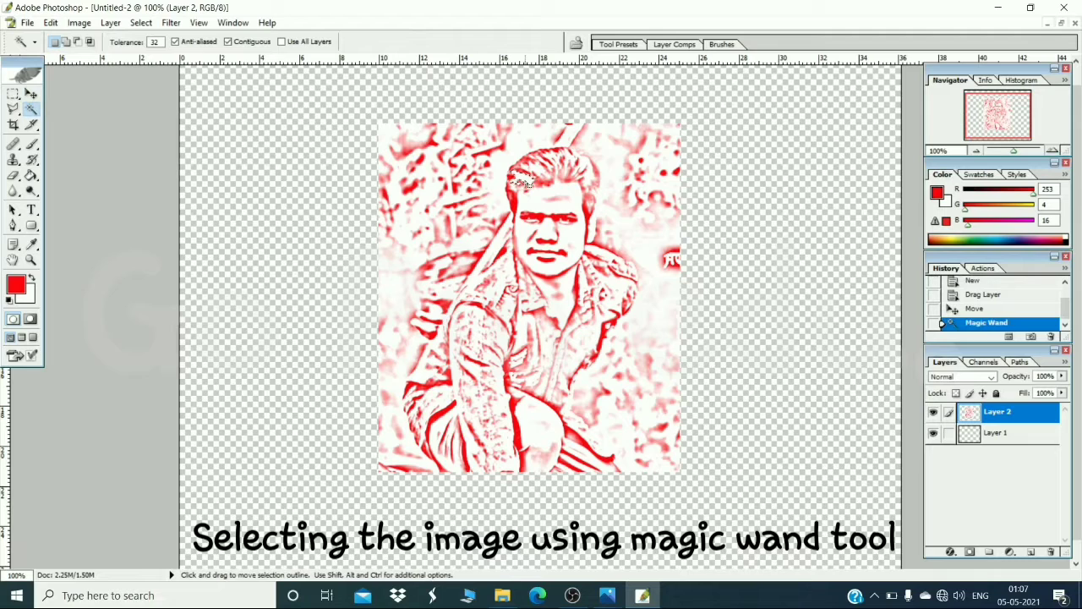
key(Delete)
click(568, 205)
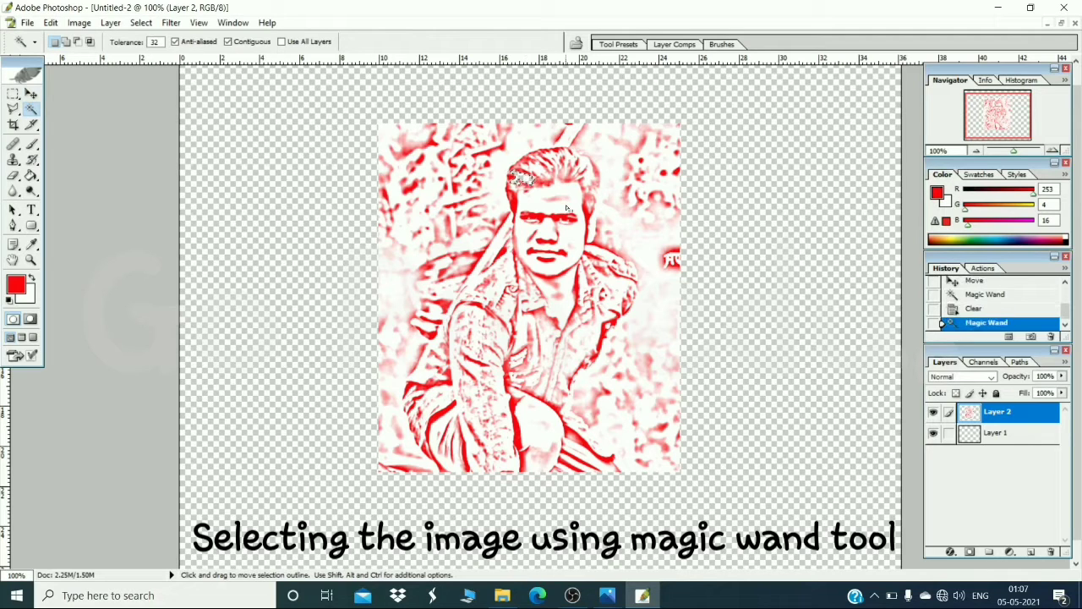
key(Delete)
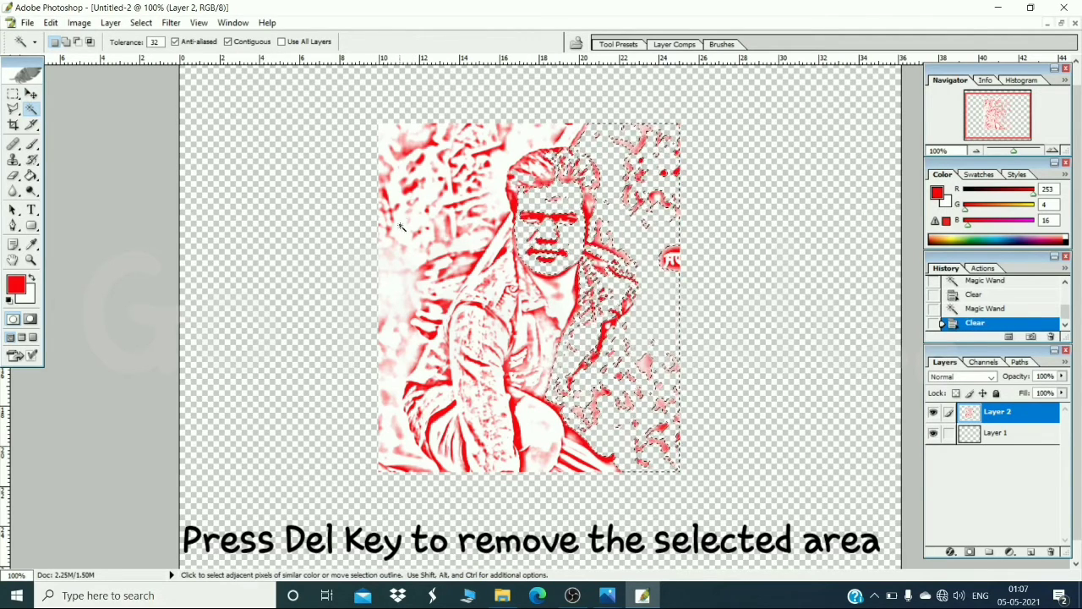
click(412, 202)
key(Delete)
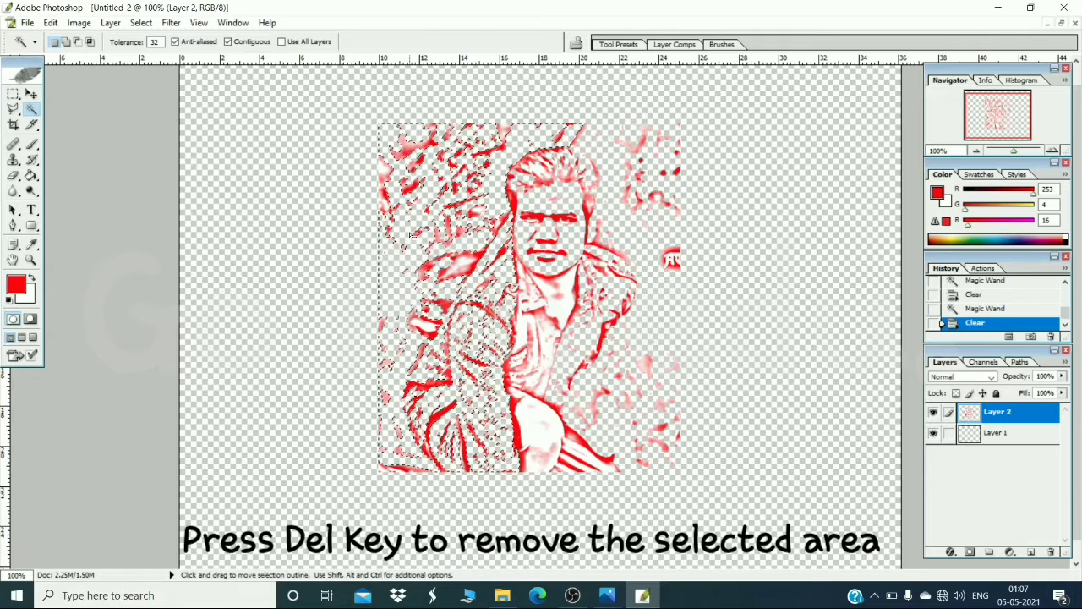
key(ctrl+d)
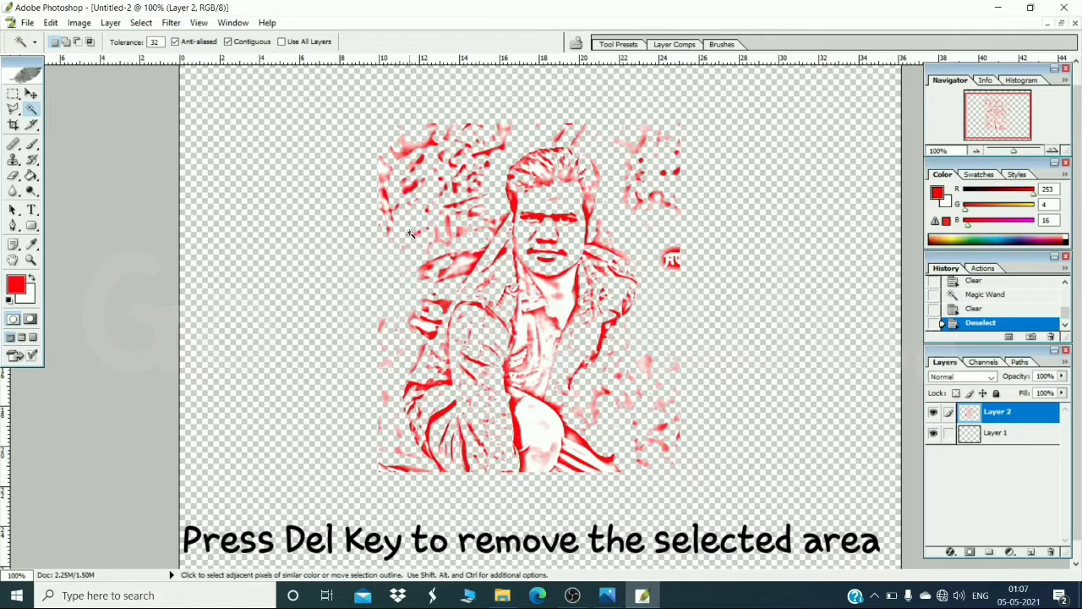
Remove the white areas inside the man's shirt and knee with the Magic Wand and clear the selection.
click(572, 309)
shift+click(562, 304)
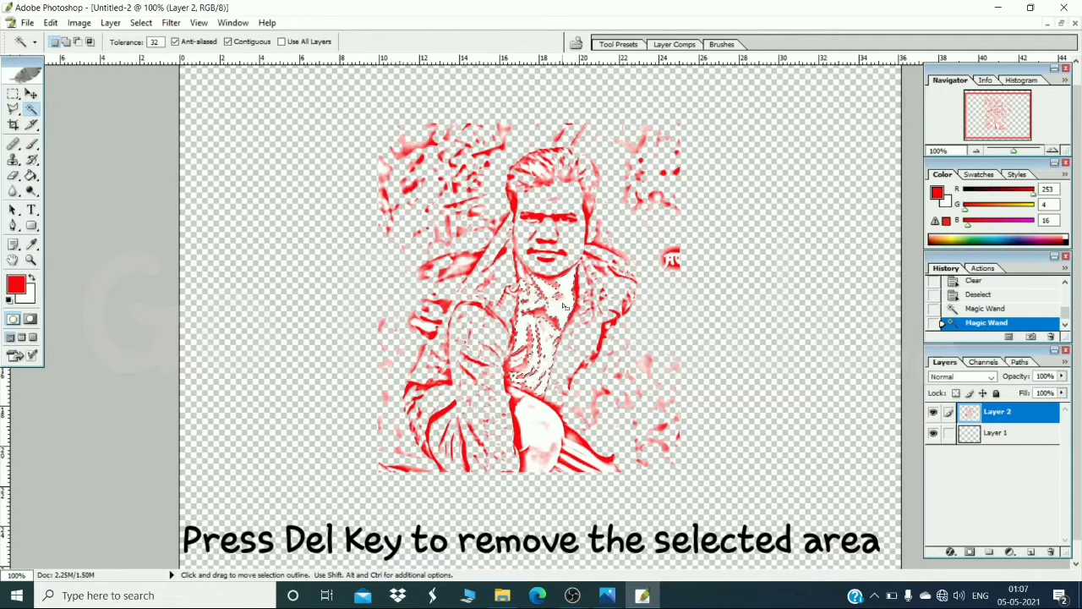
key(Delete)
click(534, 436)
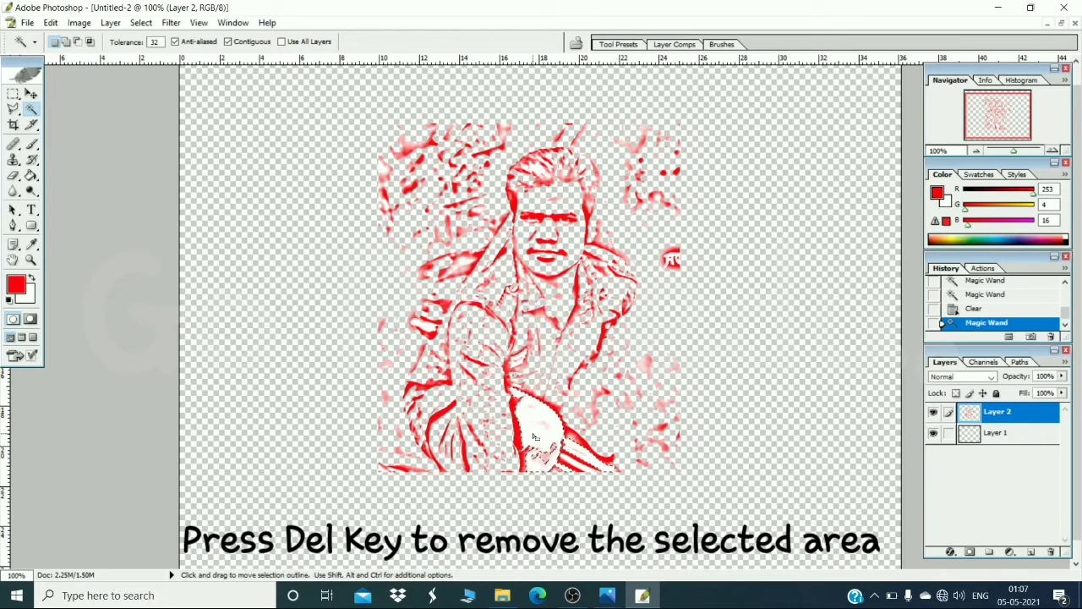
key(Delete)
key(ctrl+d)
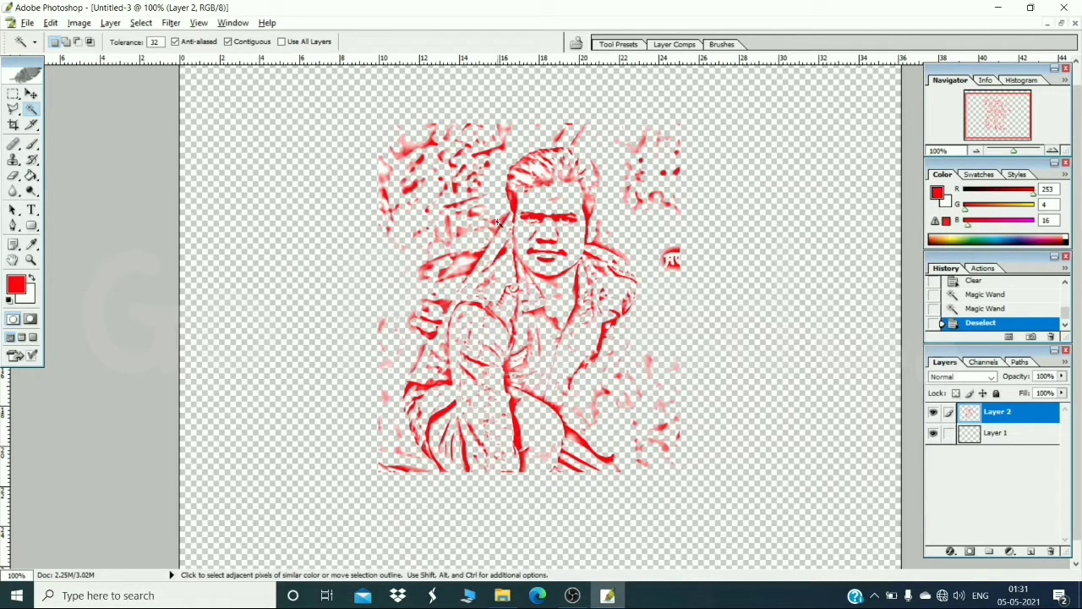
Delete the remaining small white patches beside the shoulder and between the hair strands with the Magic Wand.
click(465, 265)
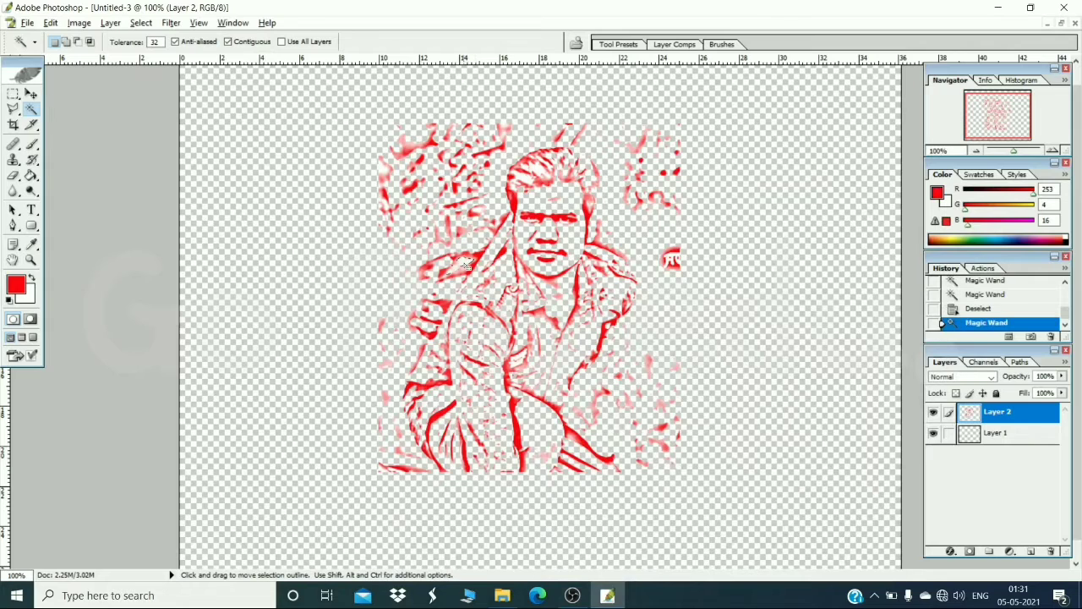
key(Delete)
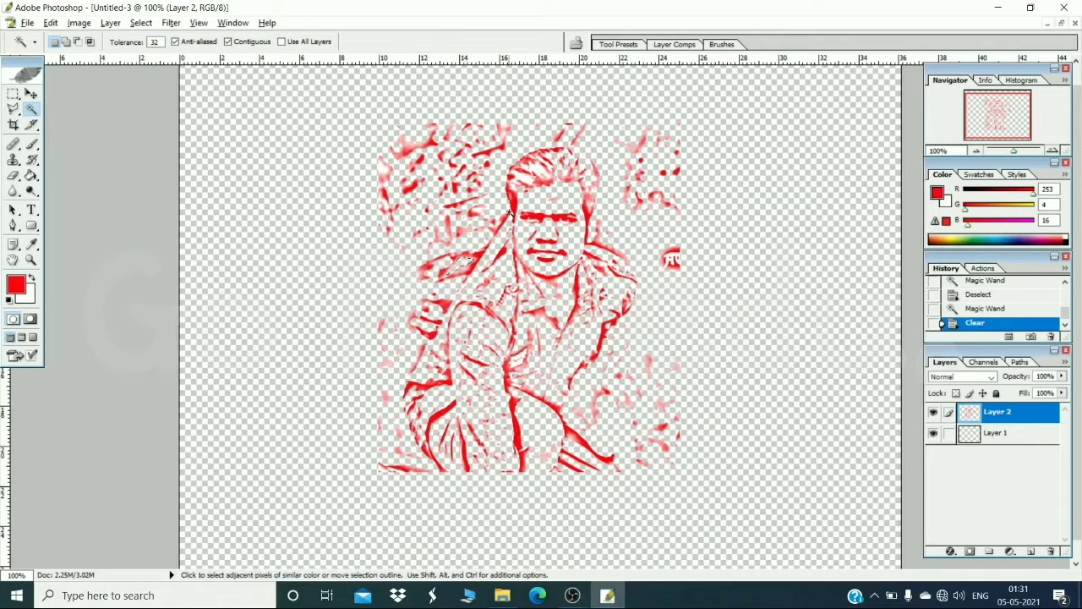
click(527, 178)
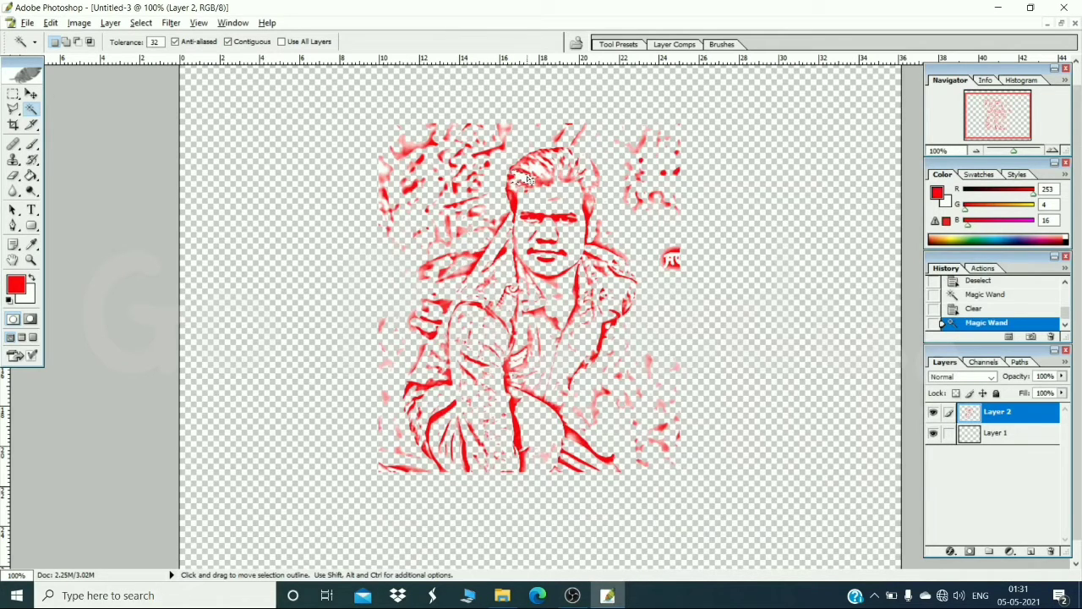
key(Delete)
click(533, 175)
key(Delete)
click(539, 168)
key(Delete)
click(545, 161)
key(Delete)
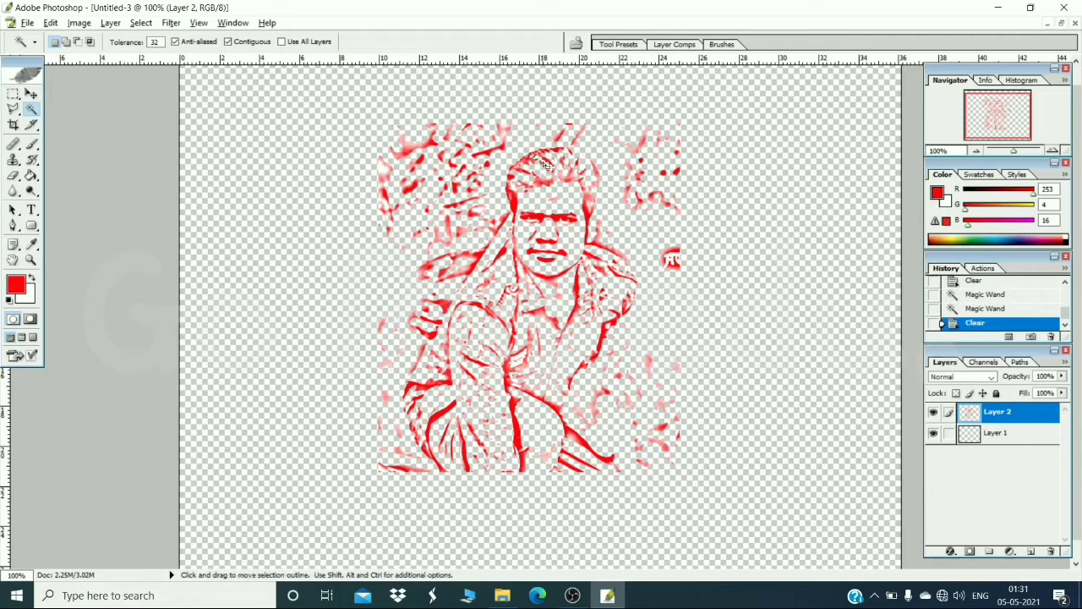
Clear the leftover light areas around the face and hair with the Magic Wand, then remove the selection.
click(583, 213)
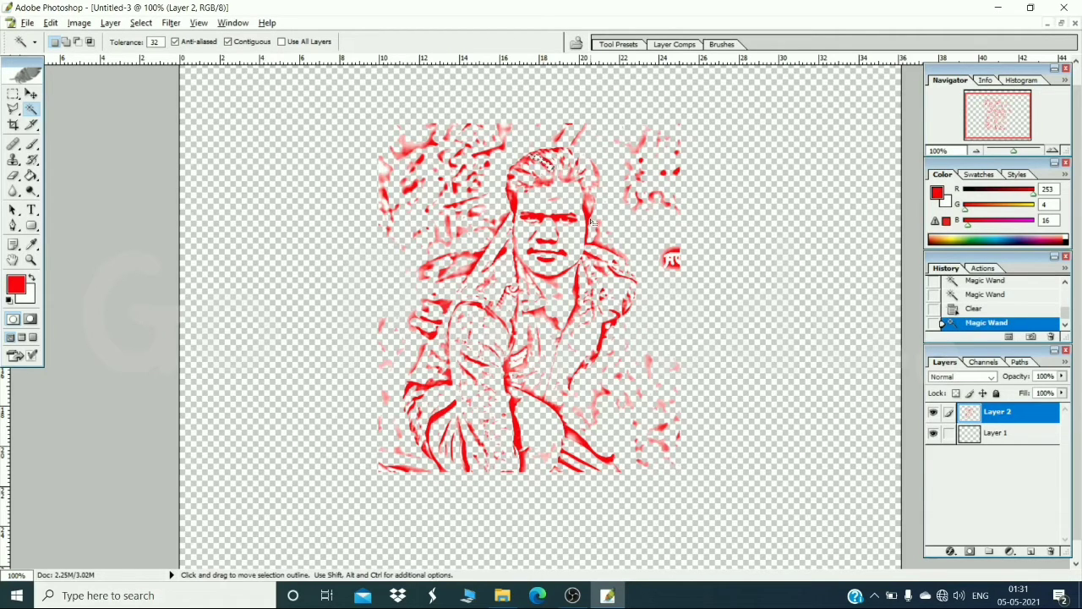
key(ctrl+d)
click(579, 206)
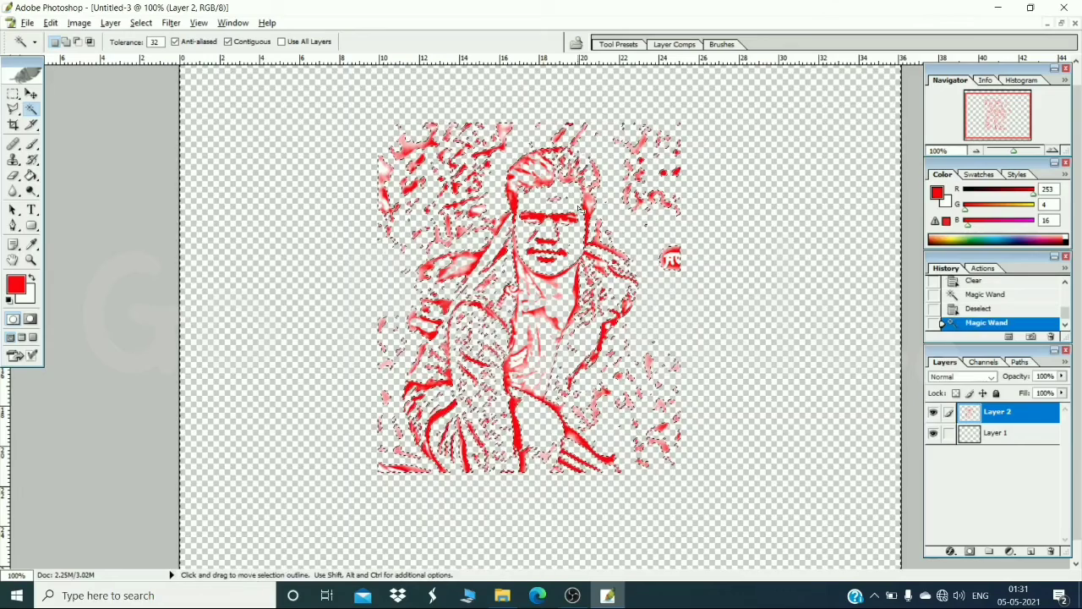
key(Delete)
key(ctrl+d)
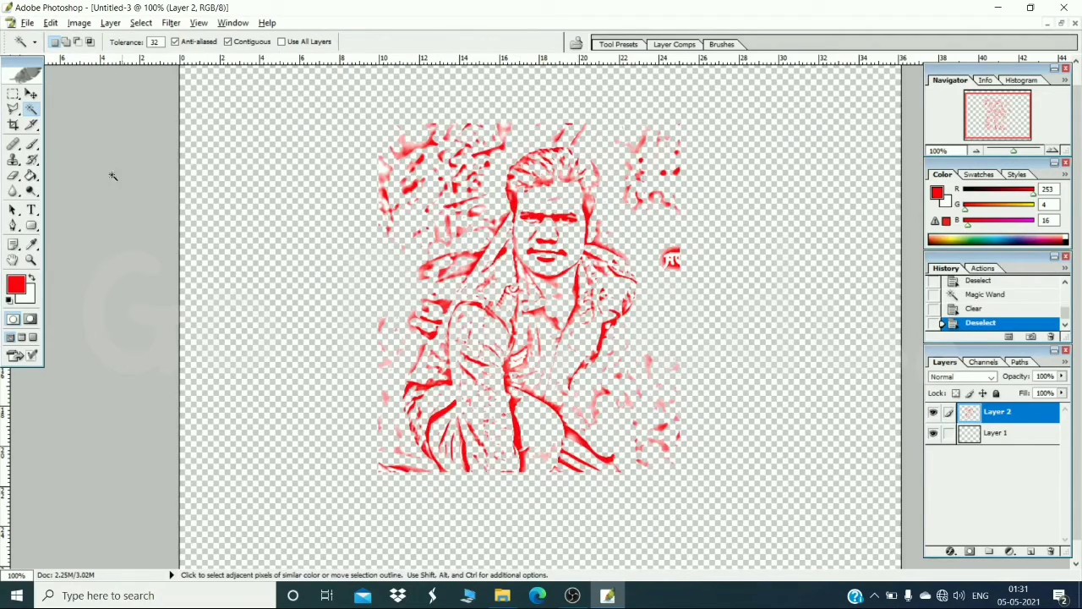
Erase the background specks, the logo and the lower body around the man with a 65 px Eraser, keeping head and shoulders.
click(13, 175)
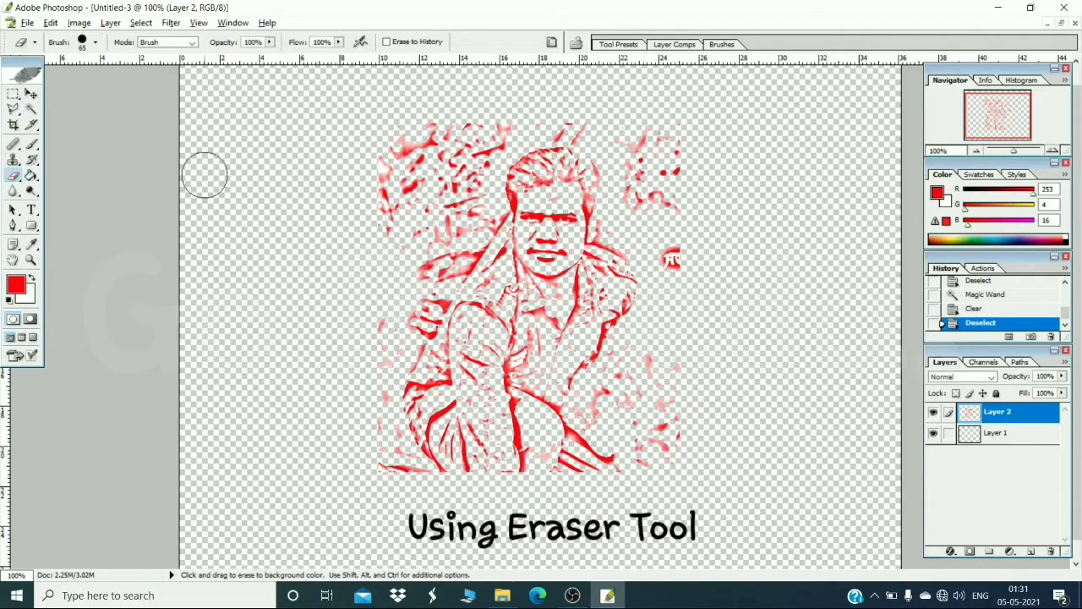
mouse_move(353, 165)
mouse_down()
mouse_move(383, 161)
mouse_move(385, 252)
mouse_move(397, 151)
mouse_move(409, 134)
mouse_move(437, 118)
mouse_move(438, 132)
mouse_move(493, 134)
mouse_move(472, 158)
mouse_move(489, 220)
mouse_move(487, 254)
mouse_move(475, 263)
mouse_move(486, 273)
mouse_move(432, 279)
mouse_move(414, 300)
mouse_move(437, 222)
mouse_move(460, 194)
mouse_move(457, 217)
mouse_move(433, 227)
mouse_move(404, 164)
mouse_move(430, 156)
mouse_move(437, 180)
mouse_move(396, 296)
mouse_move(433, 300)
mouse_move(423, 323)
mouse_move(427, 478)
mouse_move(405, 469)
mouse_move(372, 321)
mouse_move(402, 395)
mouse_move(392, 318)
mouse_move(408, 444)
mouse_move(494, 468)
mouse_move(656, 456)
mouse_move(678, 366)
mouse_move(660, 393)
mouse_move(640, 369)
mouse_move(628, 417)
mouse_move(490, 429)
mouse_move(442, 414)
mouse_move(550, 401)
mouse_move(604, 408)
mouse_up()
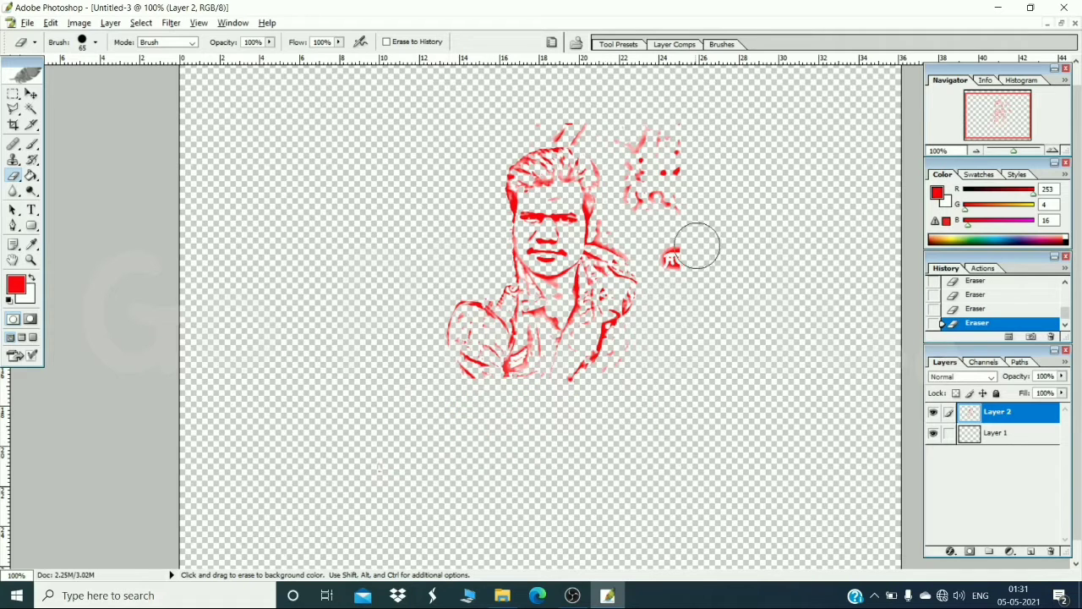
mouse_move(697, 246)
mouse_down()
mouse_move(679, 256)
mouse_move(679, 194)
mouse_move(662, 138)
mouse_move(645, 160)
mouse_move(657, 212)
mouse_move(618, 121)
mouse_move(556, 118)
mouse_move(631, 146)
mouse_up()
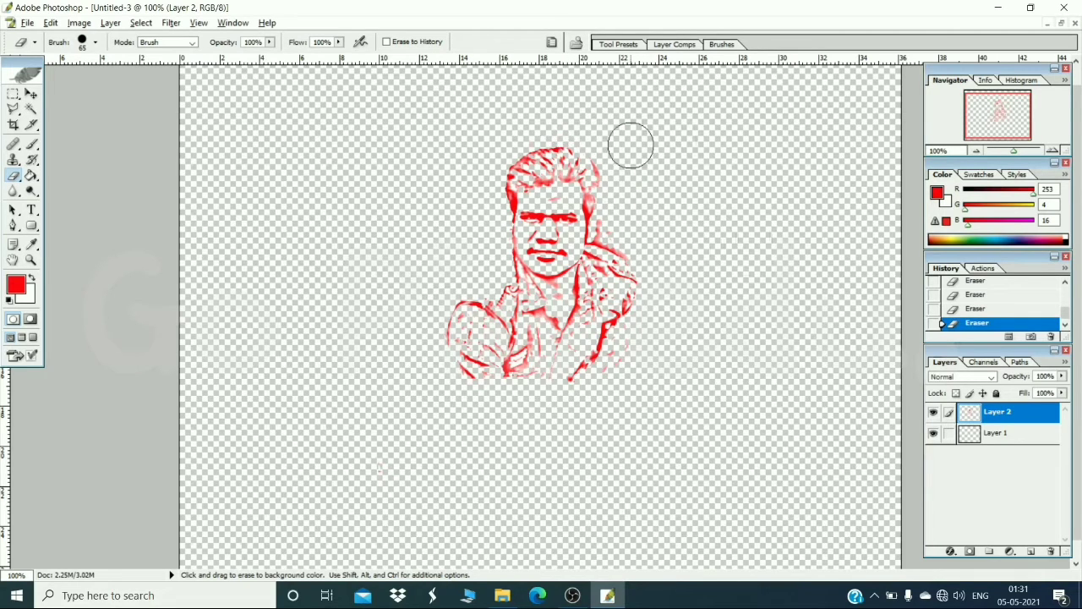
mouse_move(604, 374)
mouse_down()
mouse_move(618, 379)
mouse_move(449, 397)
mouse_move(618, 367)
mouse_move(625, 355)
mouse_up()
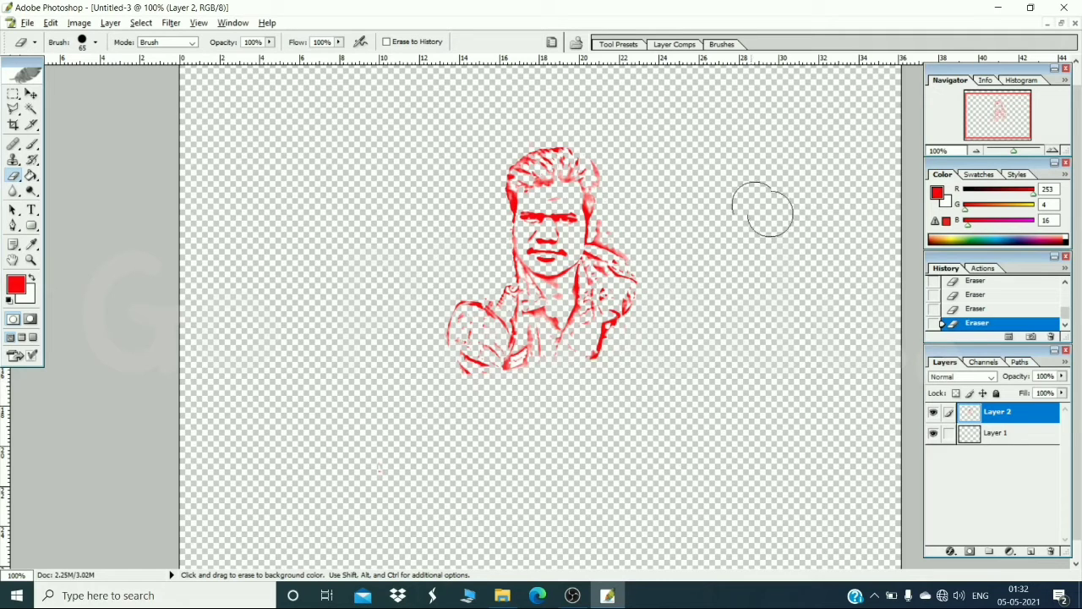
right_click(657, 195)
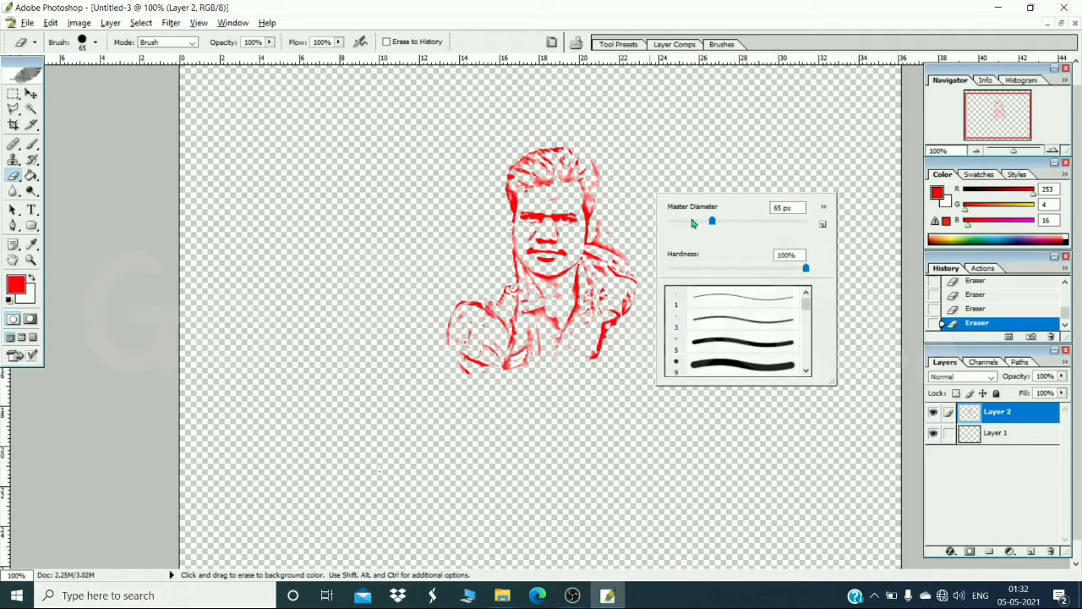
key(Return)
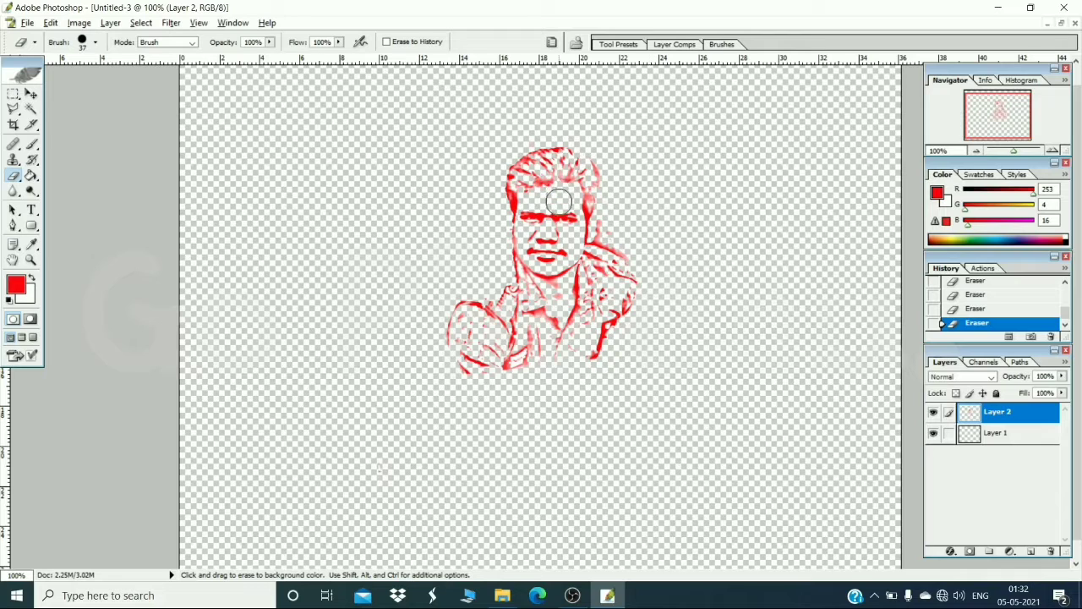
right_click(660, 182)
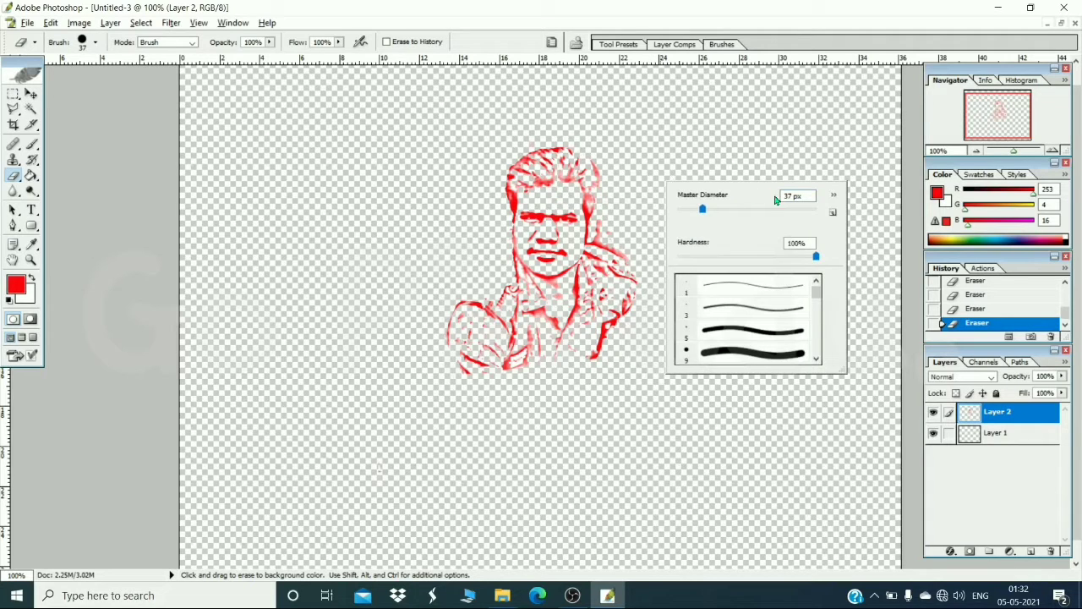
key(Return)
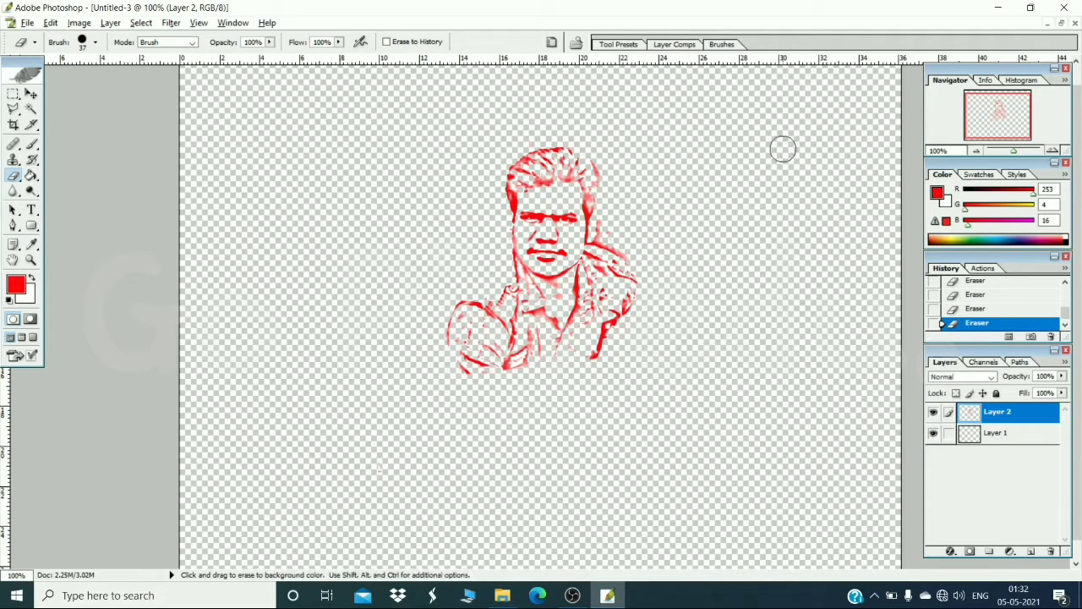
click(1014, 311)
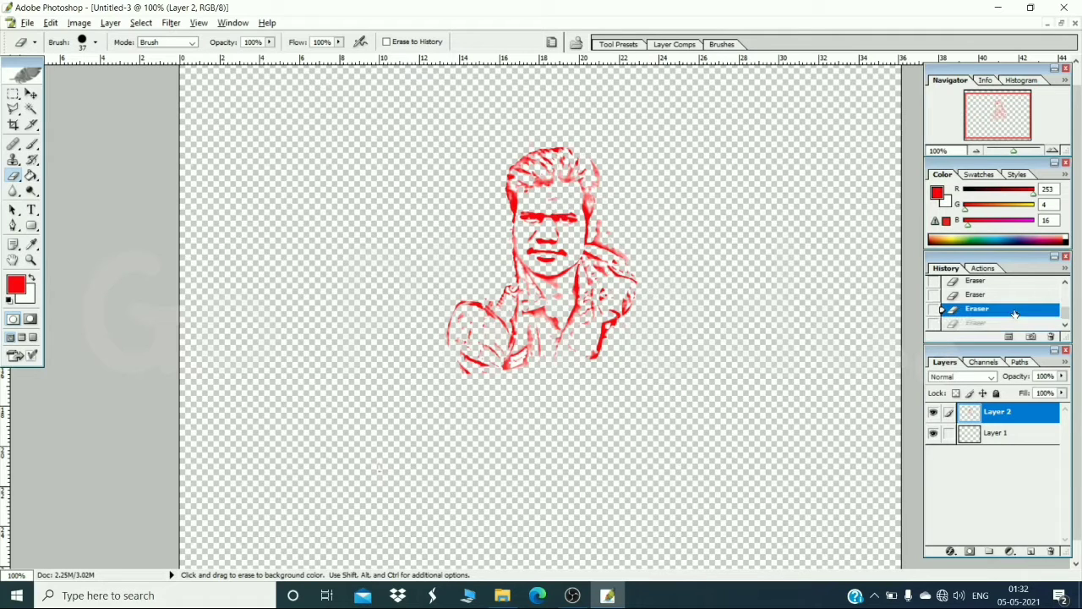
Erase the small red mark on the forehead with the Eraser set to 19 px.
right_click(742, 214)
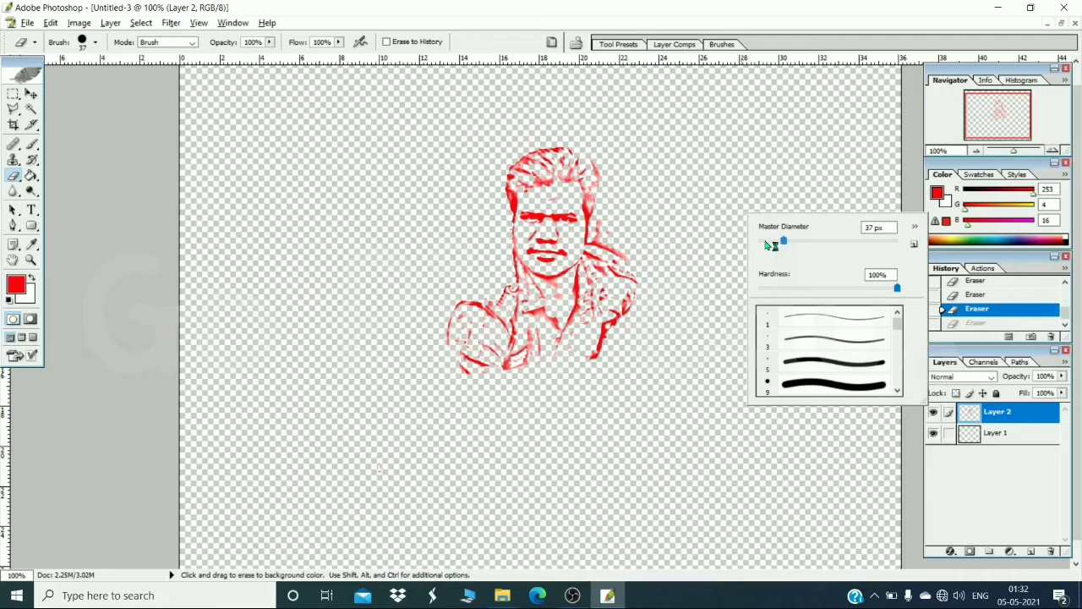
key(Return)
click(553, 200)
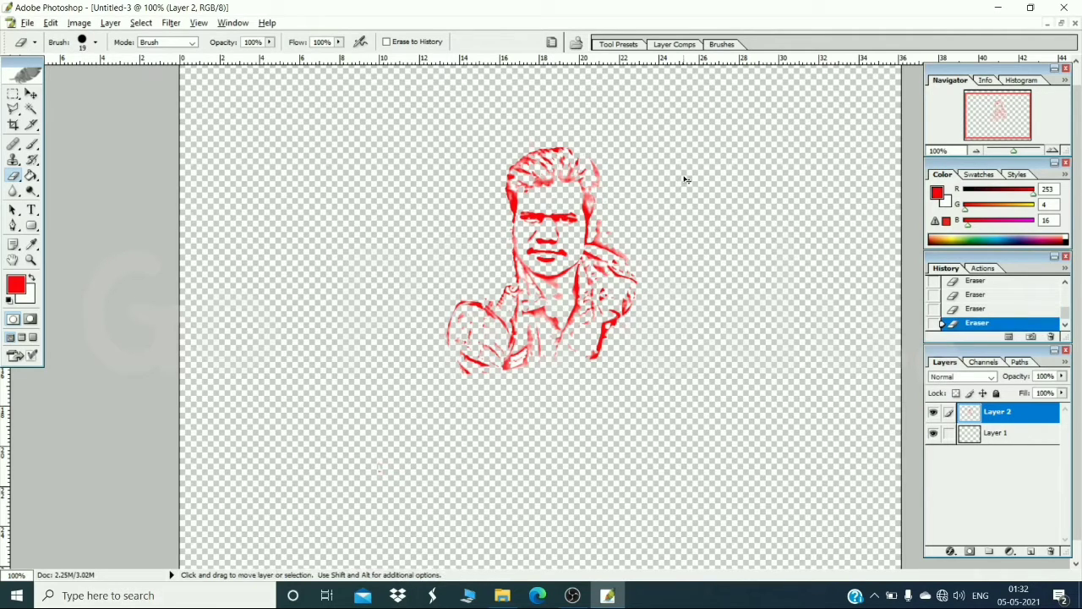
Enlarge the sketch proportionally to about 142% with Free Transform and apply it.
key(ctrl+t)
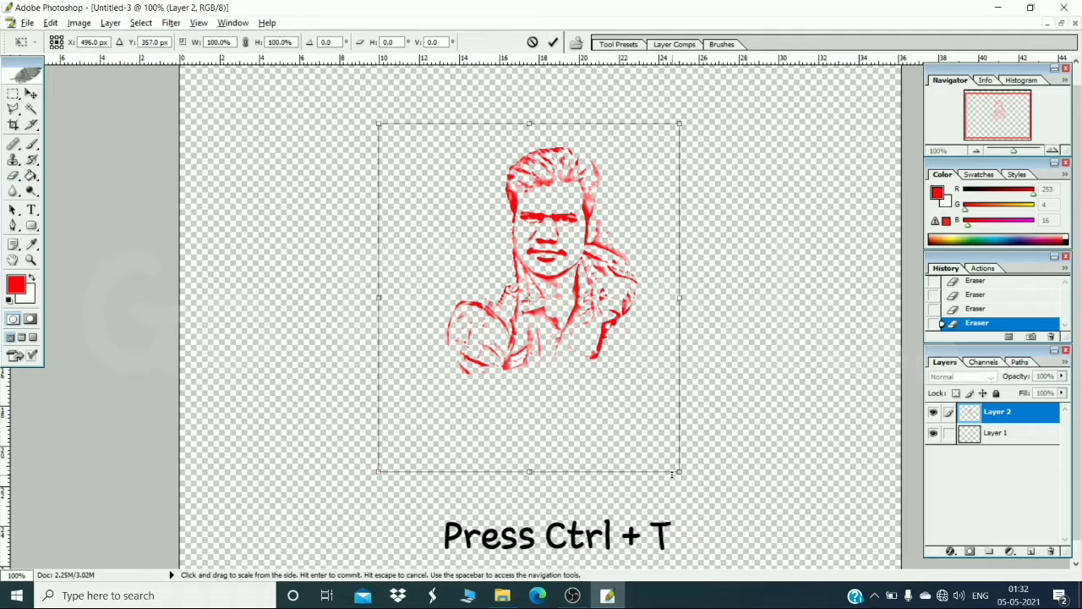
drag(680, 470, 808, 599)
drag(716, 490, 702, 502)
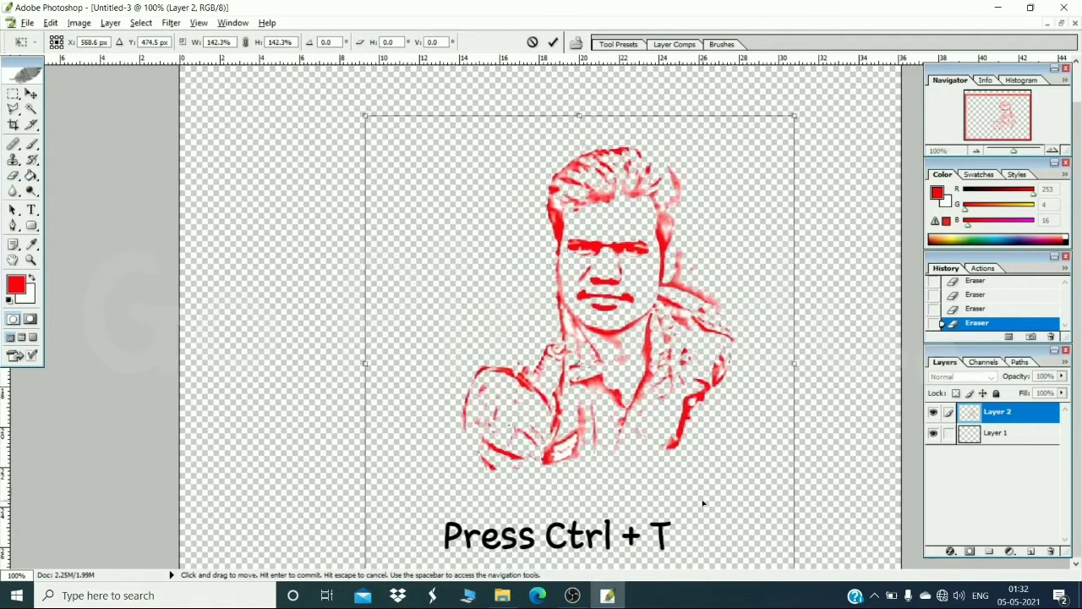
click(953, 282)
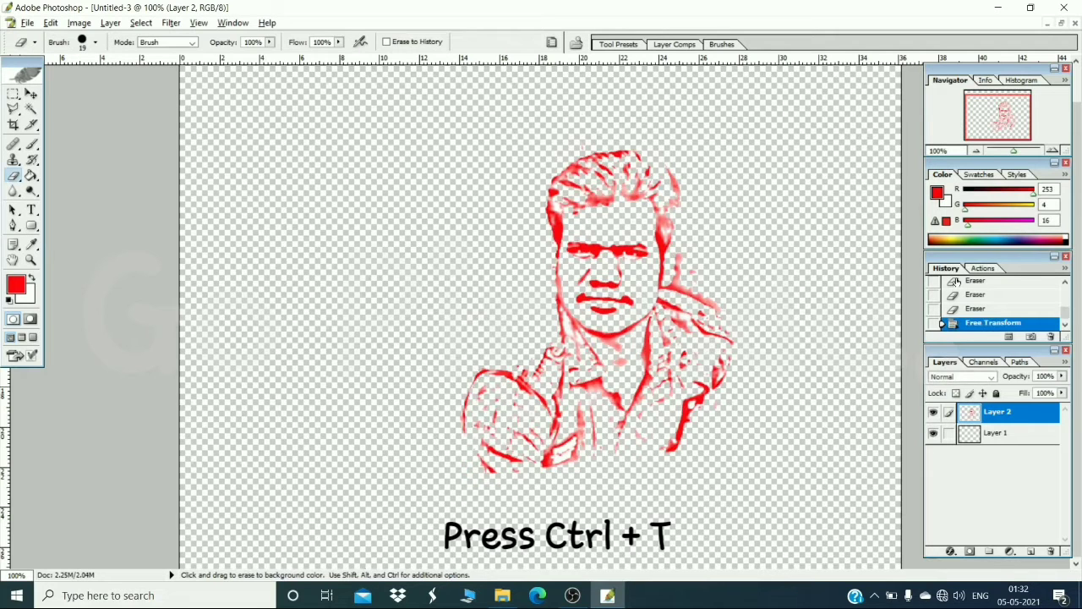
Enlarge the sketch further with Free Transform and shift it up until the hair passes the canvas's upper edge.
click(978, 152)
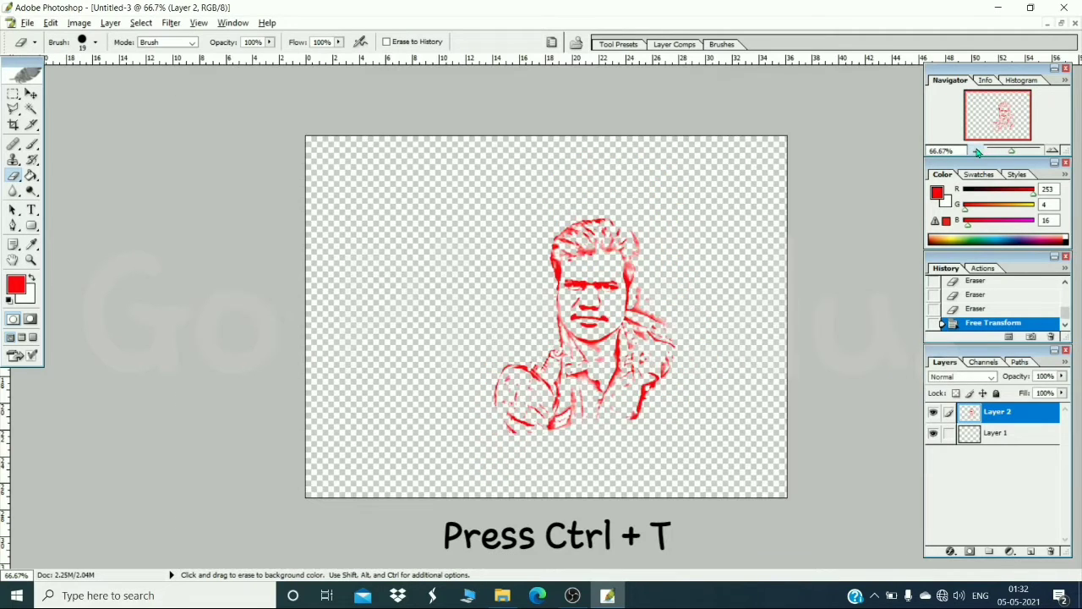
key(ctrl+t)
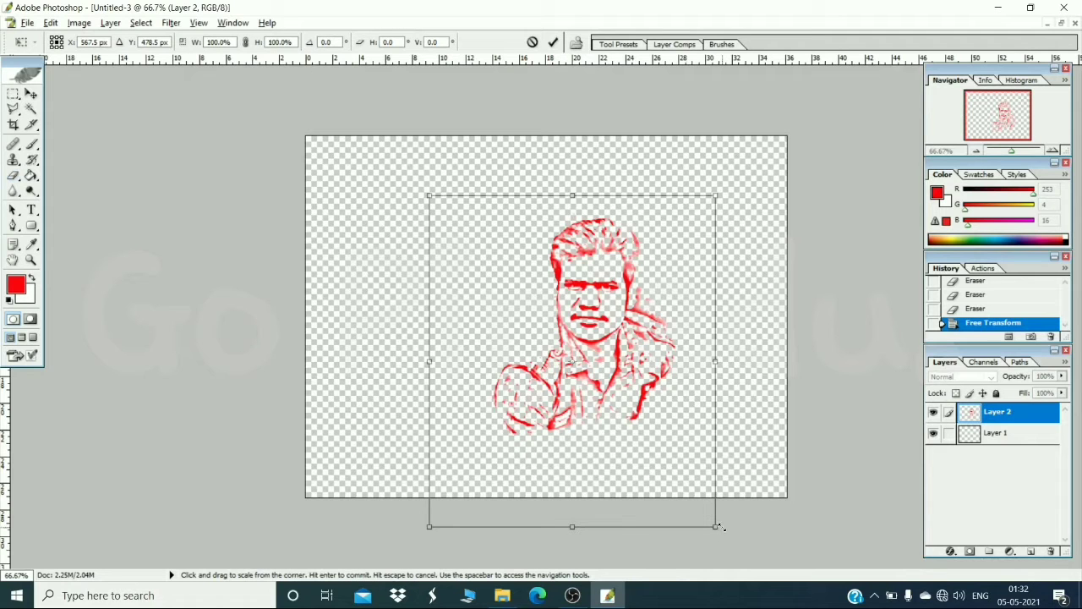
drag(717, 525, 803, 607)
drag(710, 465, 679, 348)
drag(689, 397, 688, 358)
key(Return)
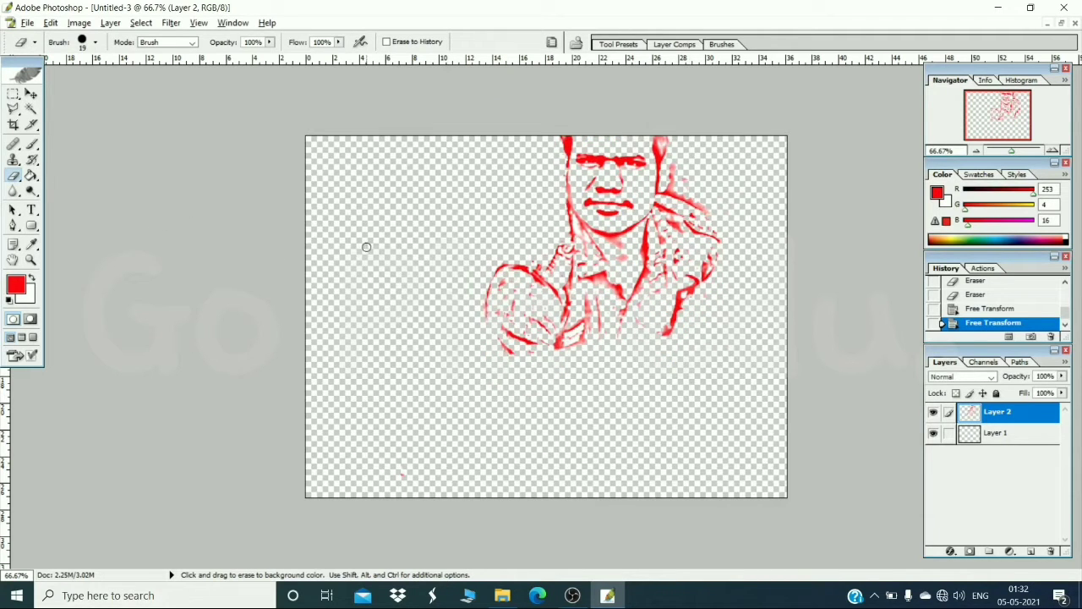
Delete the leftover marks below the man's shoulders with a rectangular marquee selection, then deselect.
right_click(366, 247)
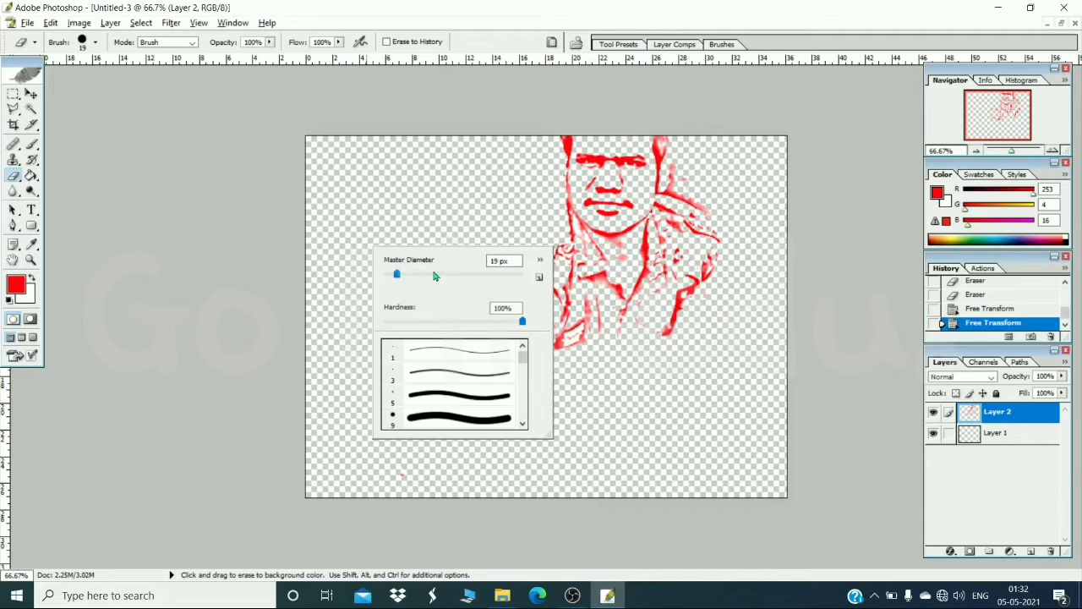
click(14, 95)
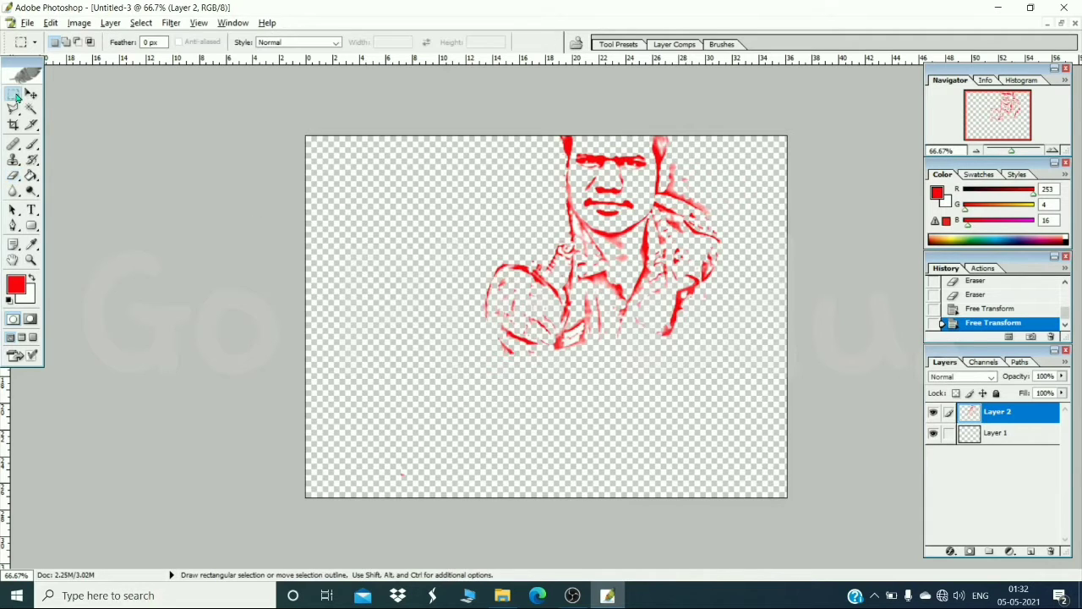
drag(407, 345, 793, 574)
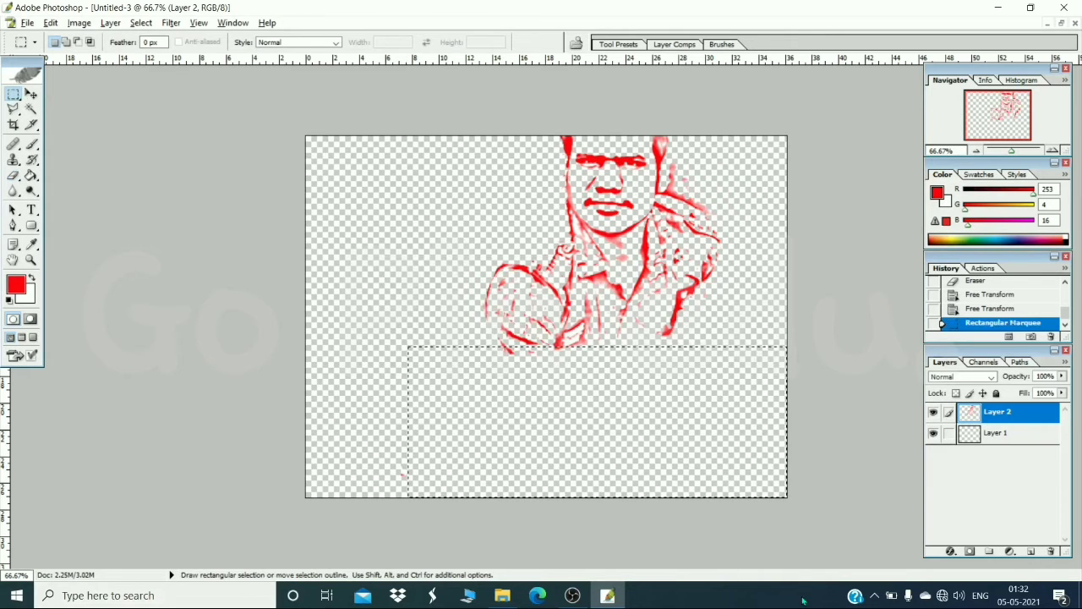
key(Delete)
key(ctrl+d)
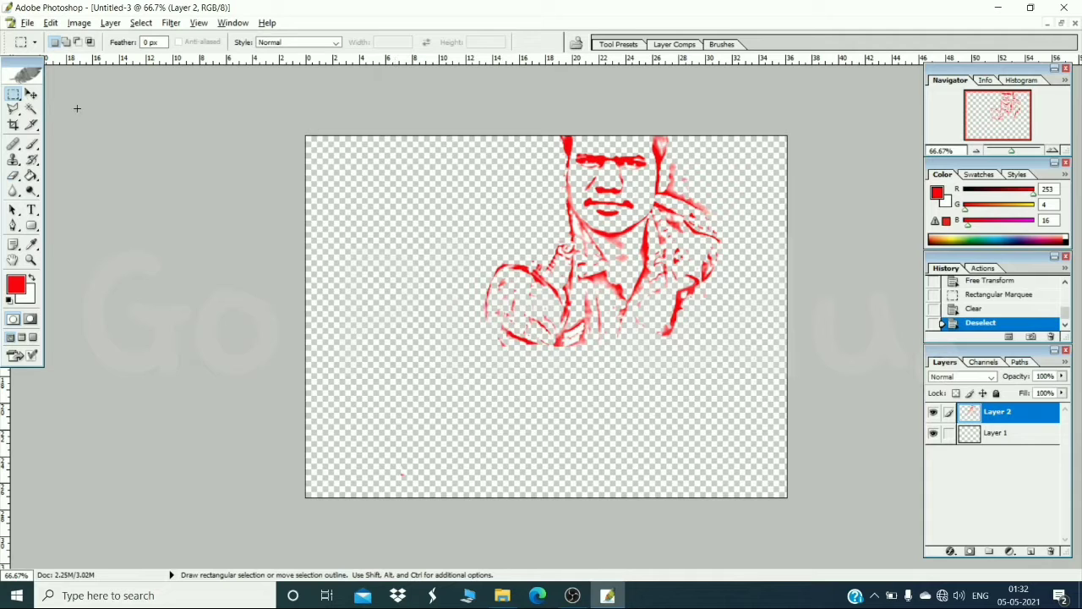
Move the sketch down so the whole head fits, then scale it to about 117% and place it in the canvas's right half.
click(36, 99)
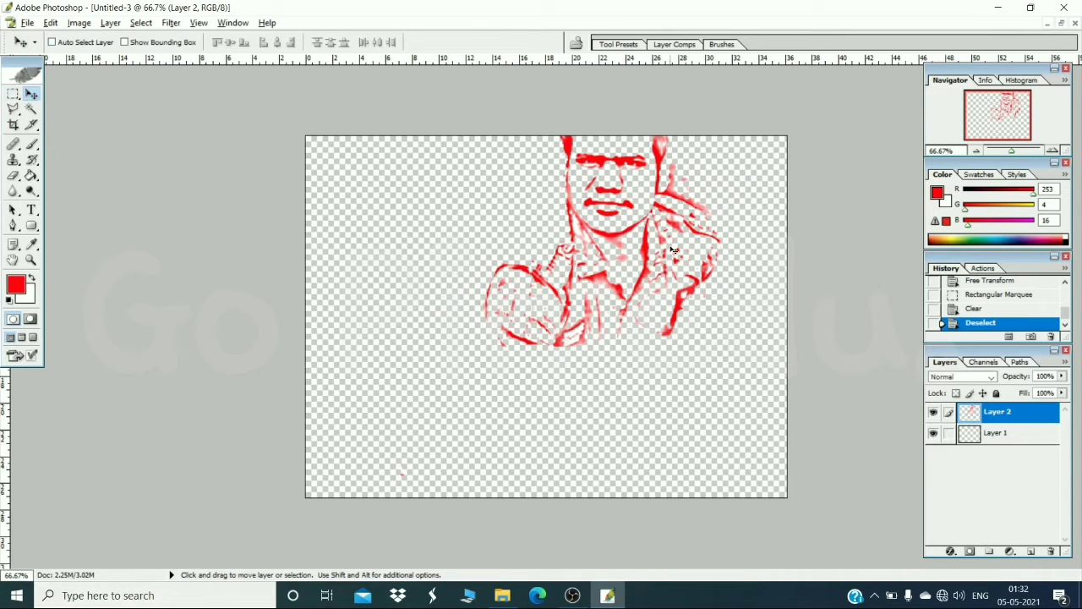
drag(672, 249, 677, 345)
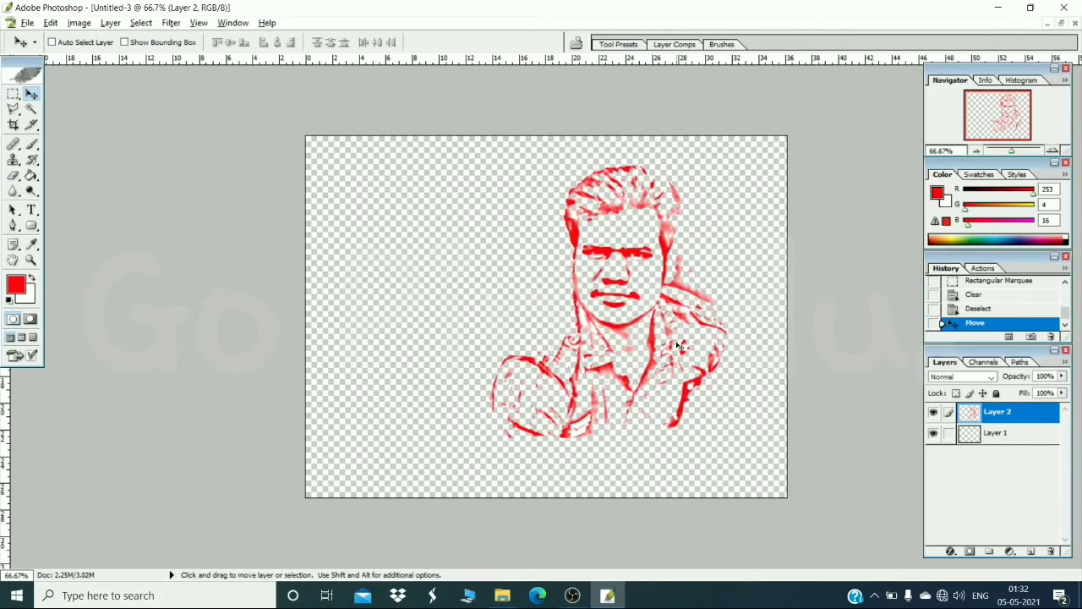
key(ctrl+t)
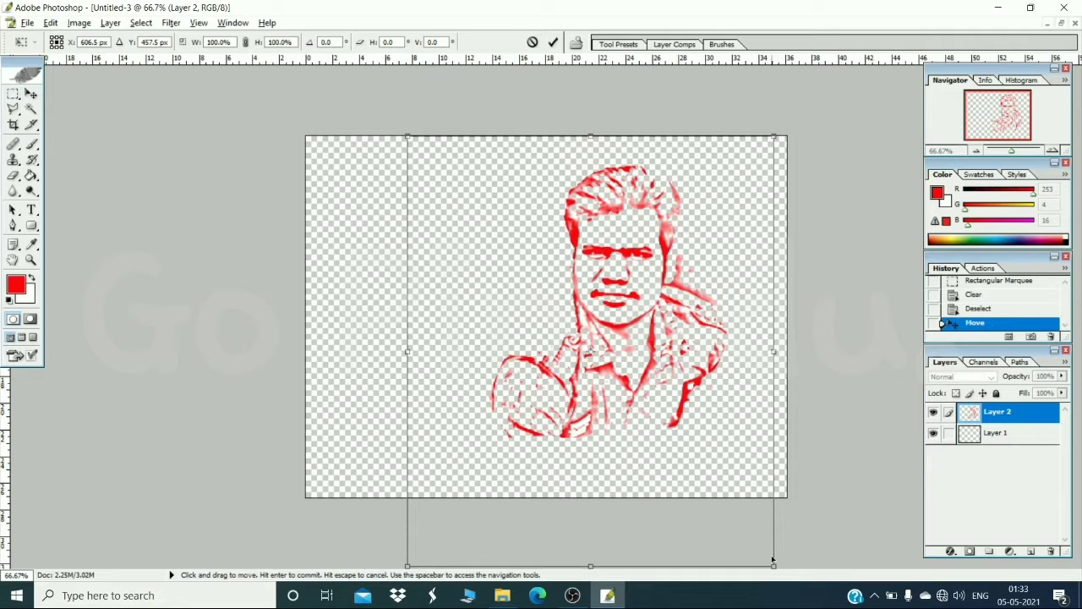
drag(717, 473, 761, 439)
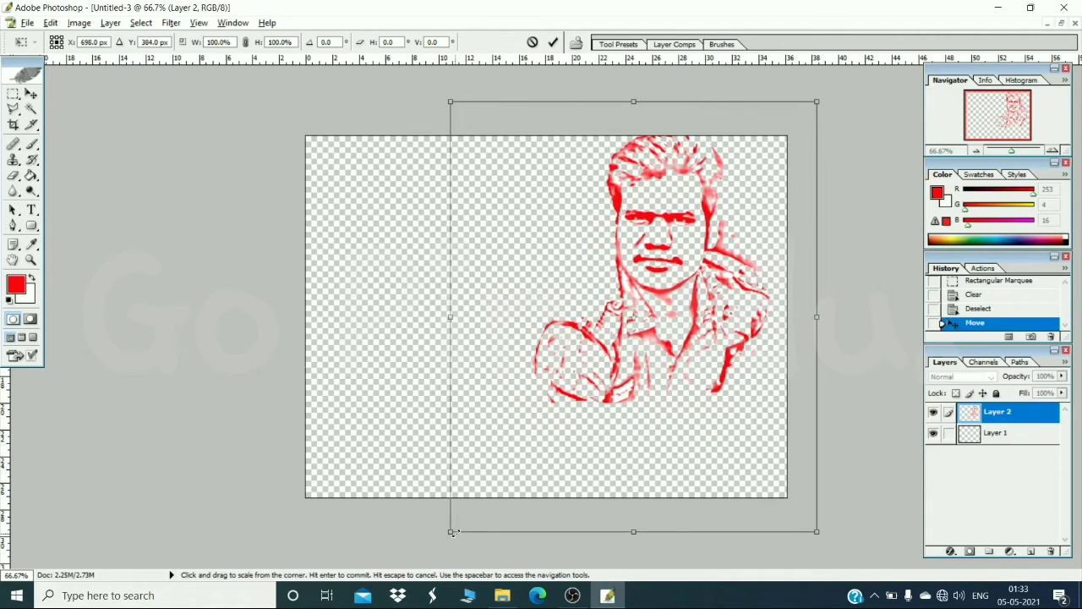
drag(451, 533, 409, 580)
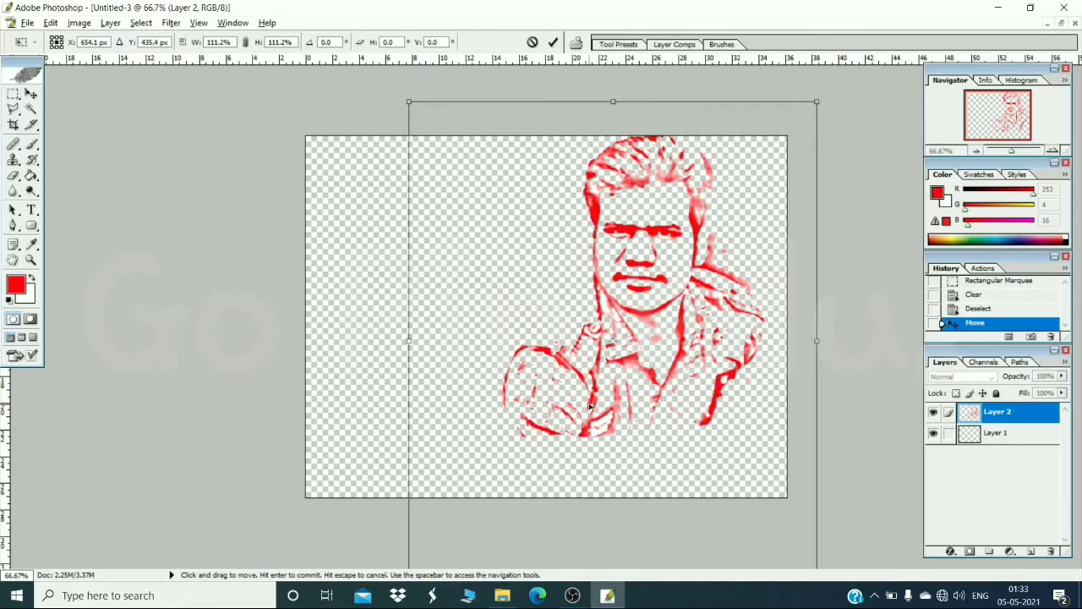
drag(590, 406, 585, 436)
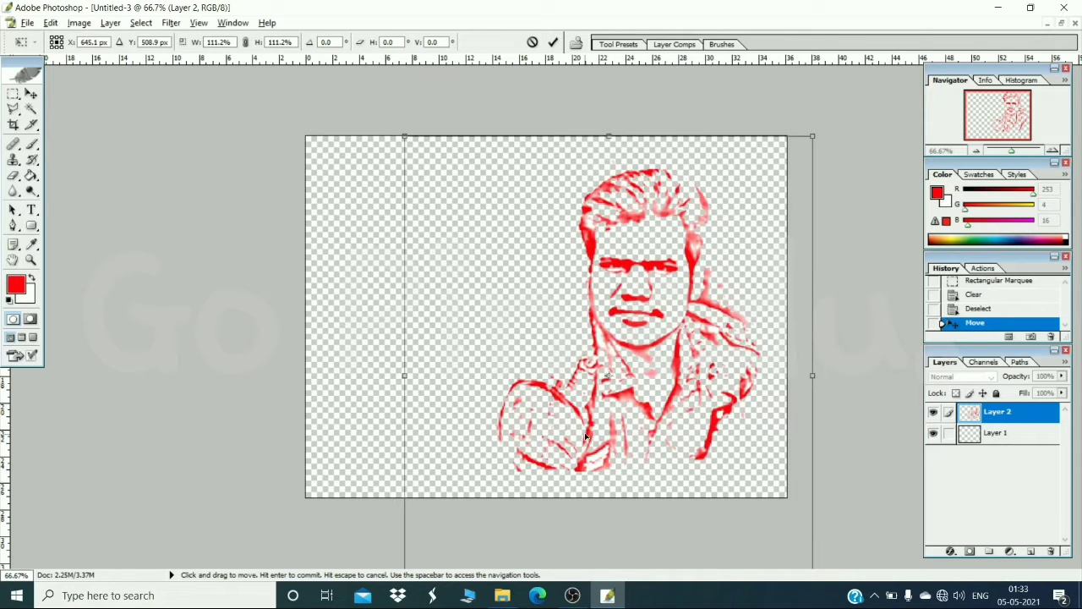
drag(678, 335, 674, 354)
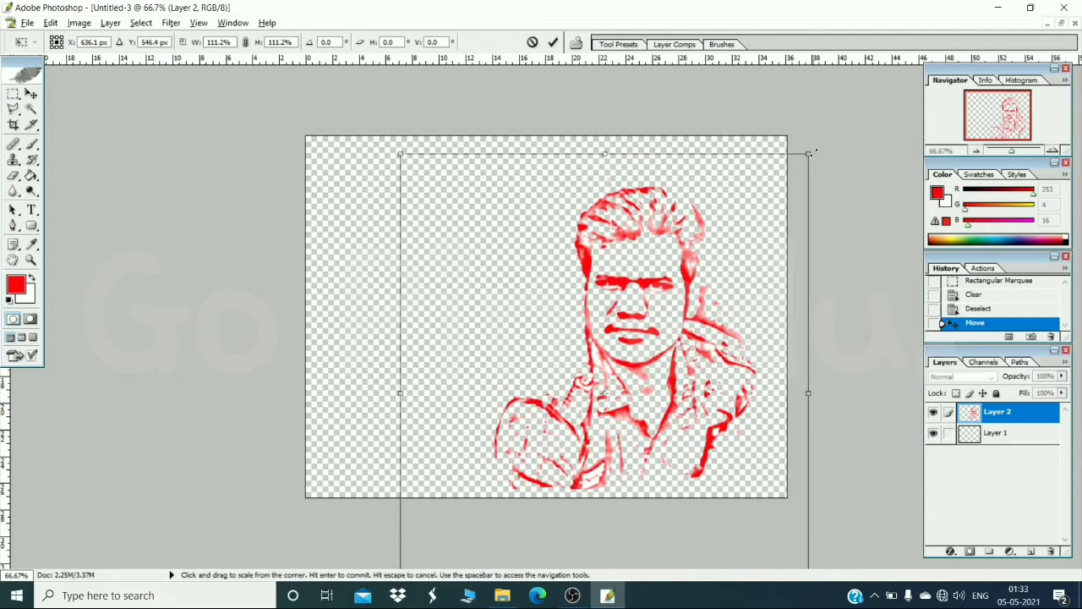
drag(809, 152, 830, 125)
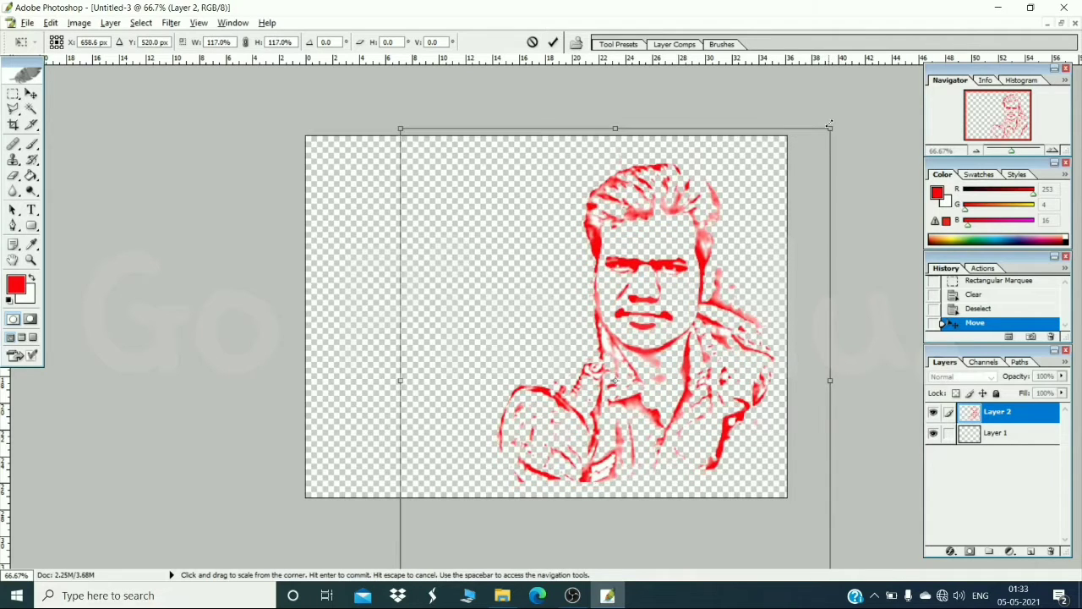
key(Return)
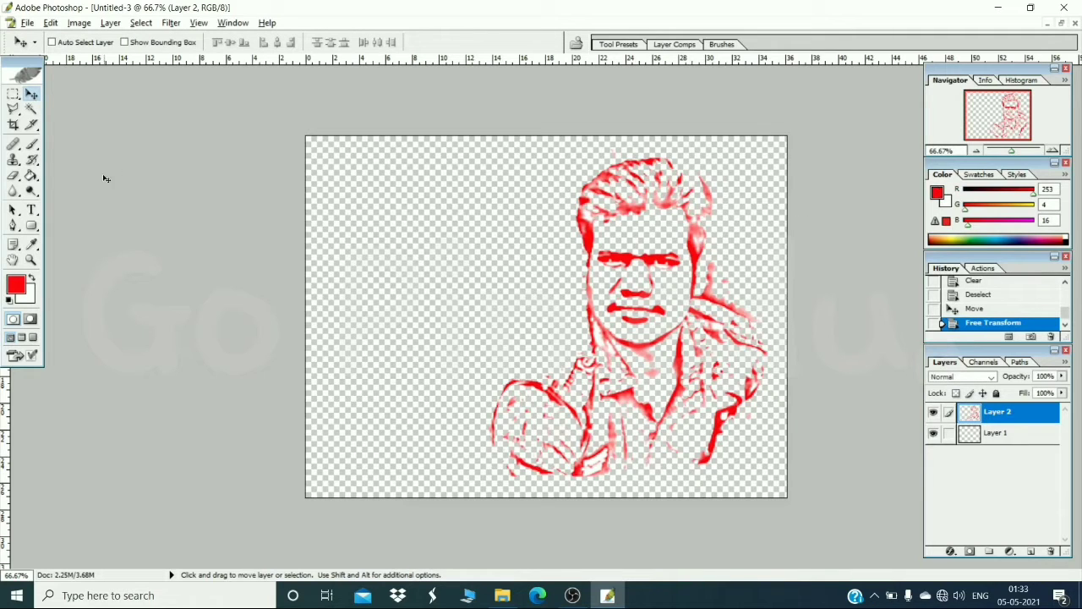
Select the small faint patch at the jacket's lower edge with the Magic Wand, delete it and deselect.
click(15, 177)
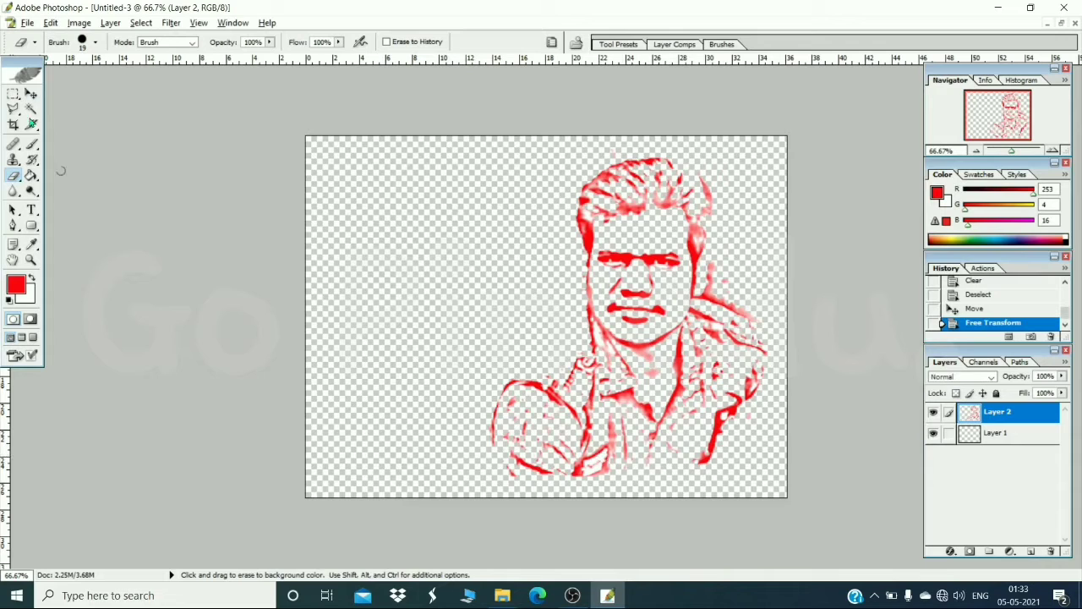
click(31, 108)
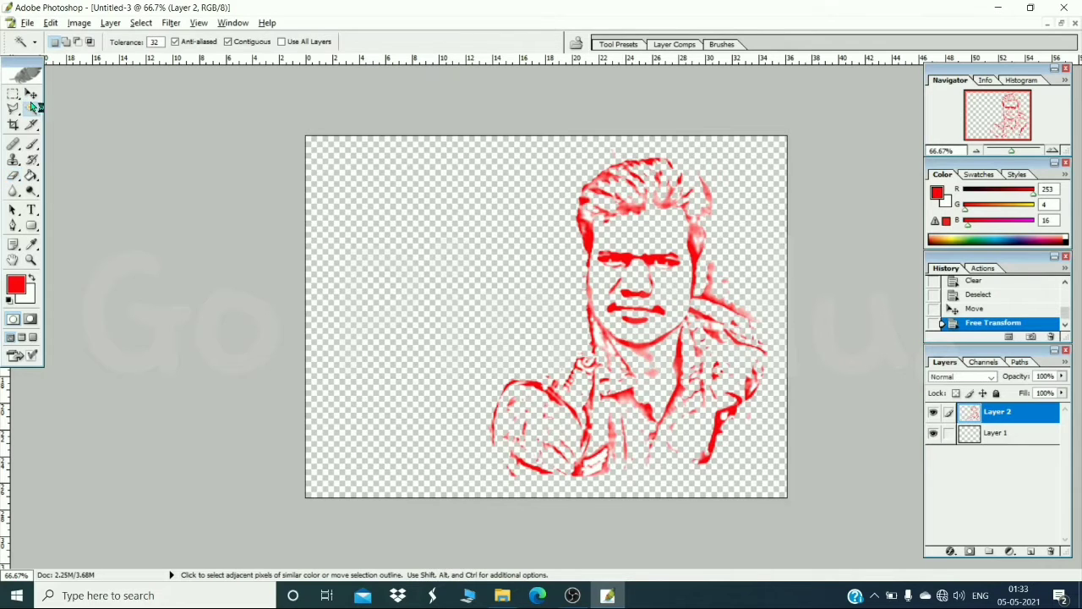
click(592, 459)
click(594, 458)
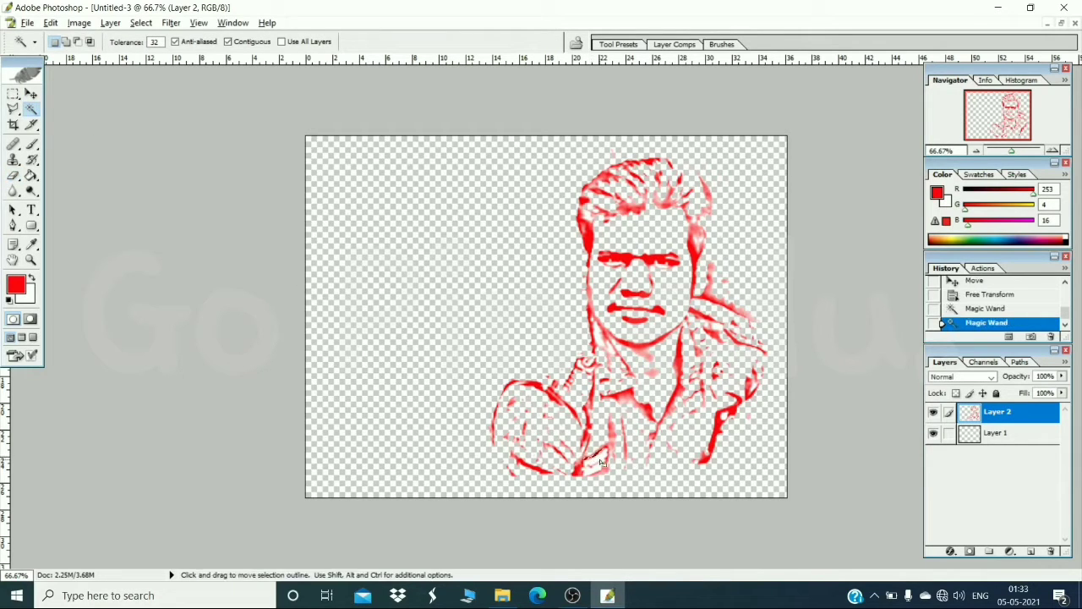
key(Delete)
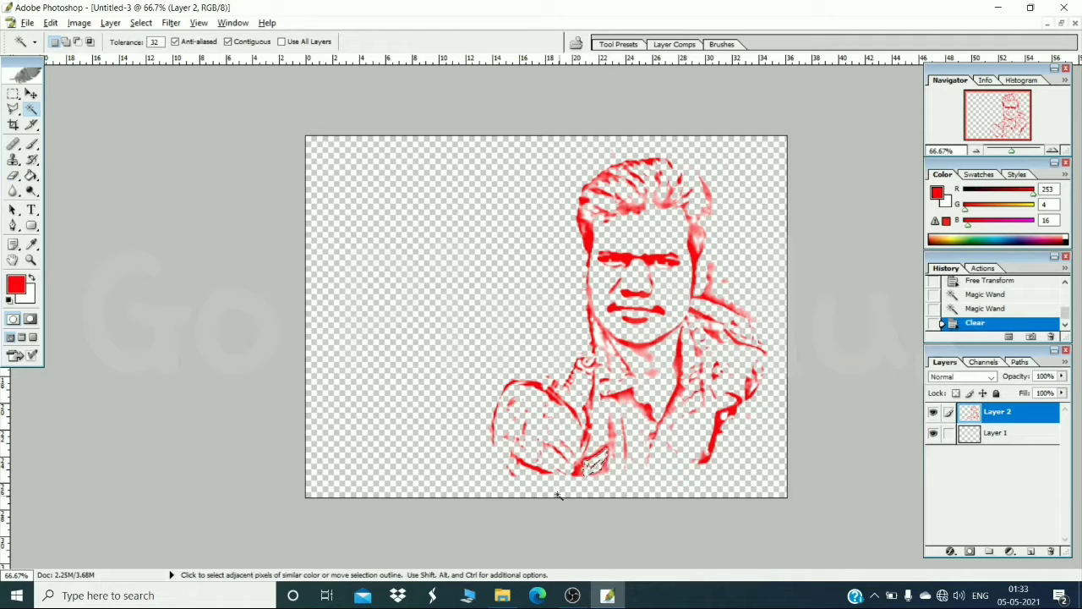
click(588, 438)
key(ctrl+d)
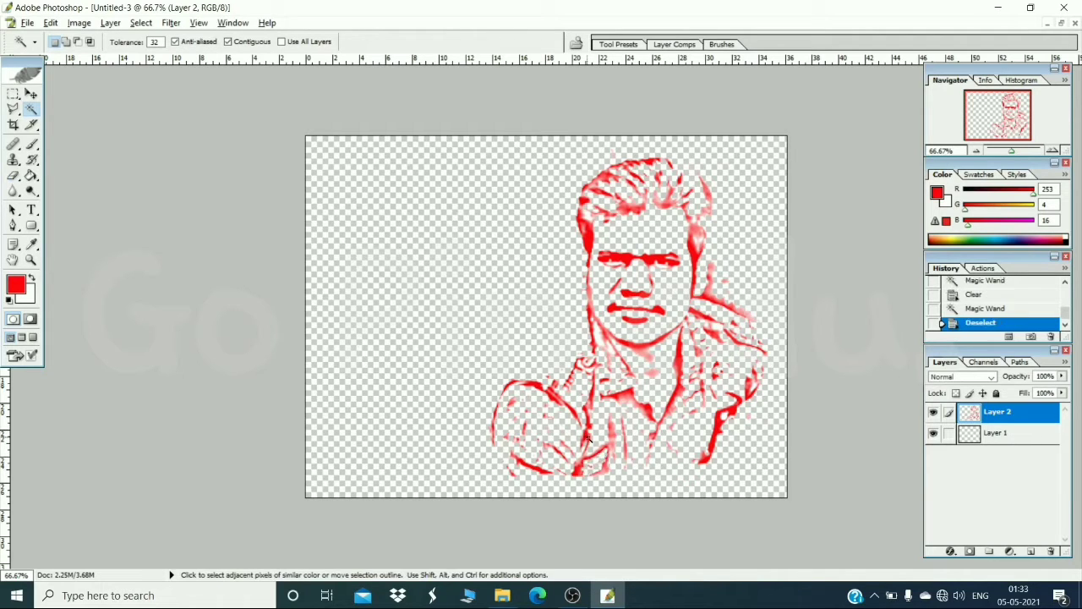
Select the background area around the sketch with the Magic Wand, clear its residue and deselect.
click(565, 434)
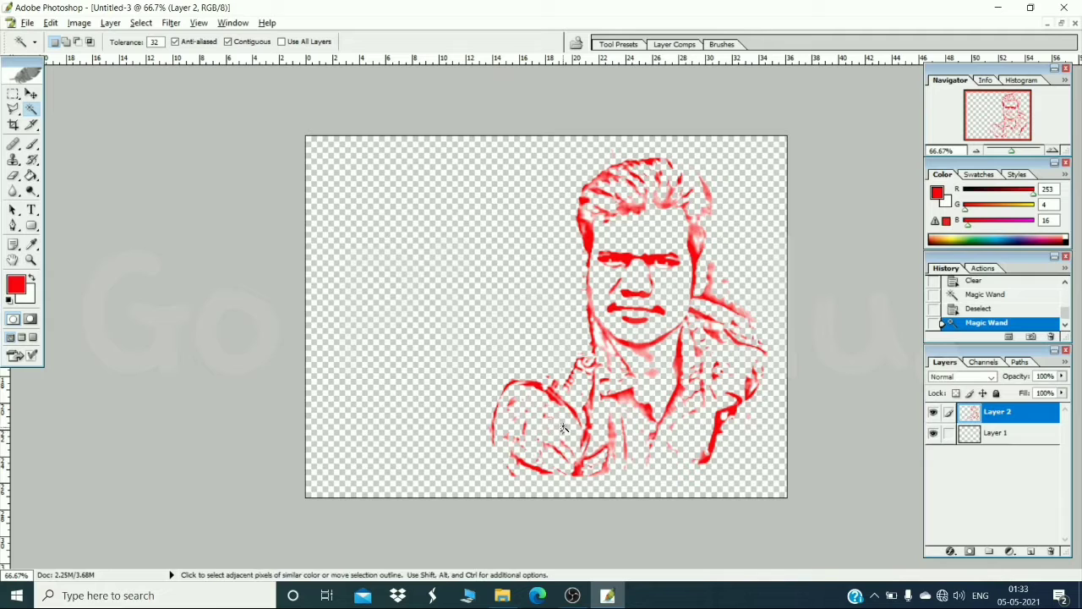
click(564, 428)
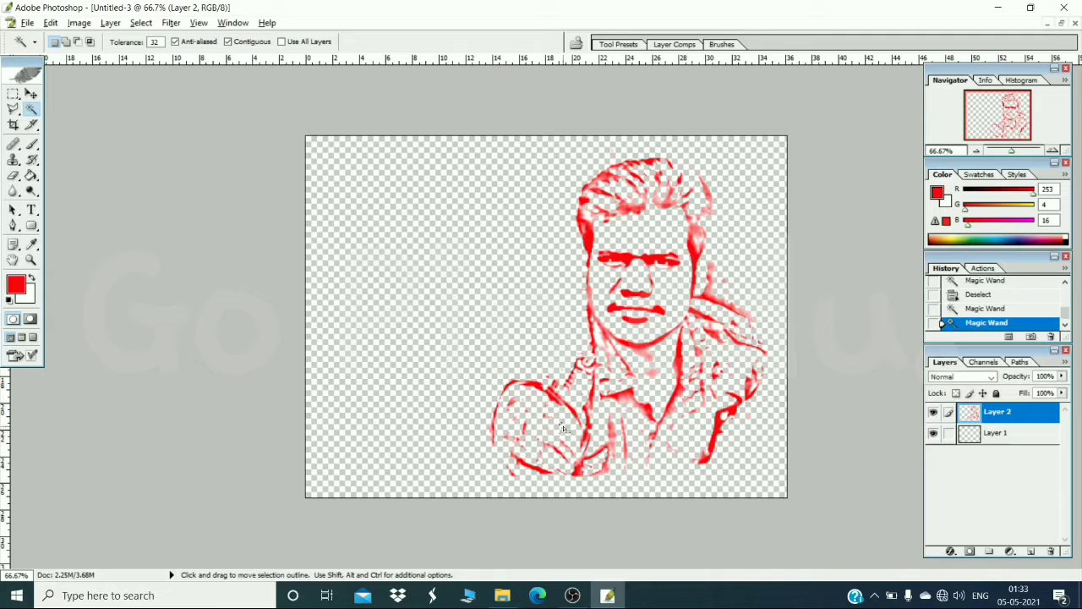
click(641, 436)
key(Delete)
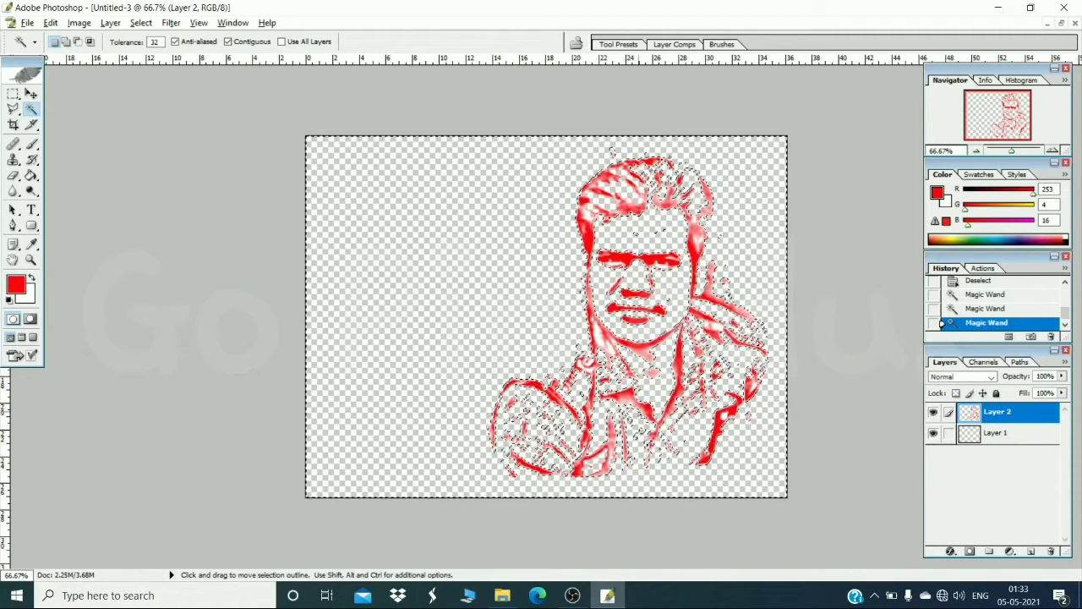
key(ctrl+d)
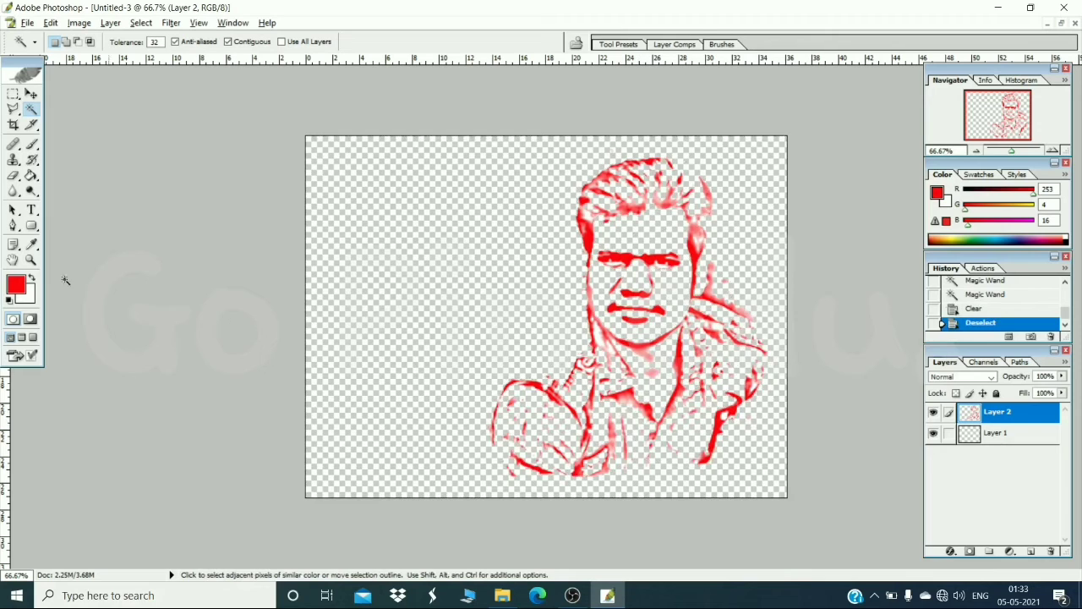
Set the Eraser brush size to 54 and erase the ragged strokes along the sketch's lower edge.
click(13, 178)
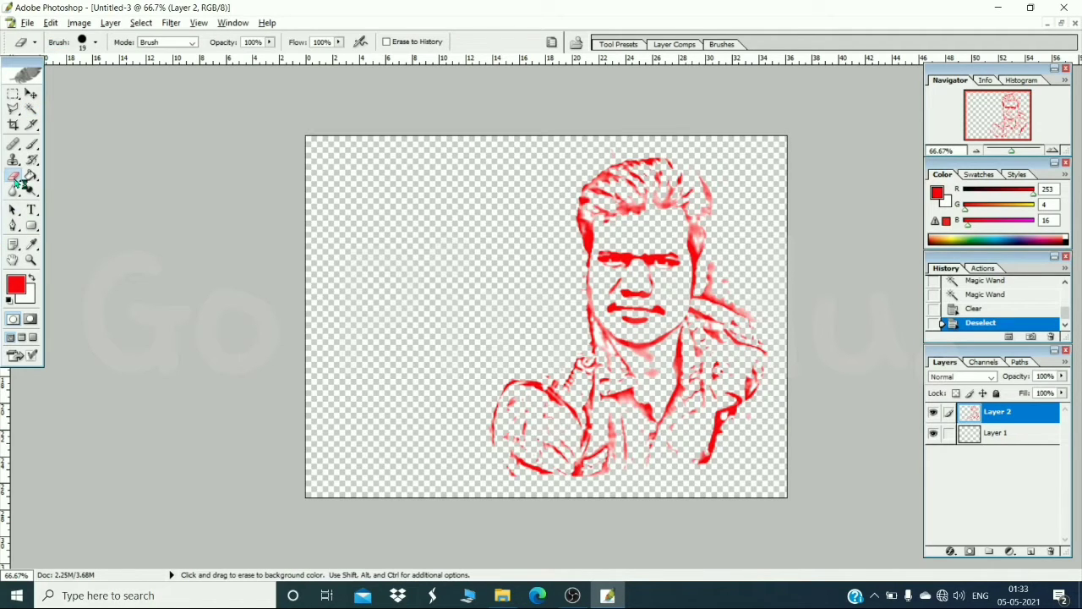
right_click(431, 453)
click(487, 411)
click(388, 399)
click(507, 459)
mouse_move(507, 459)
mouse_down()
mouse_move(502, 469)
mouse_move(588, 475)
mouse_move(735, 471)
mouse_up()
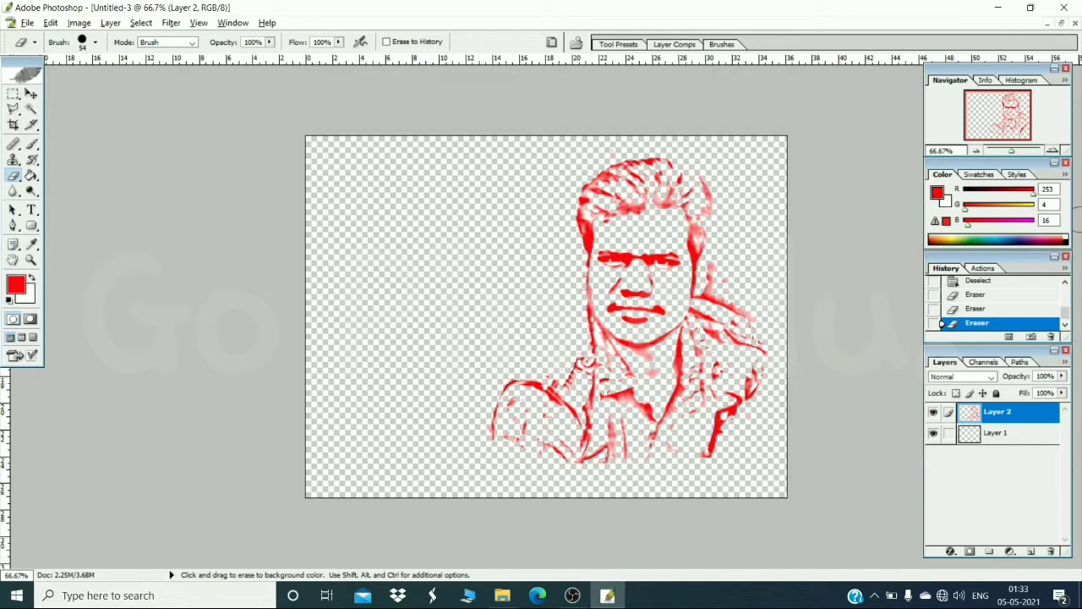
Erase the stray marks above the man's shoulder, beside his neck, with the Eraser at 100% zoom.
click(1053, 151)
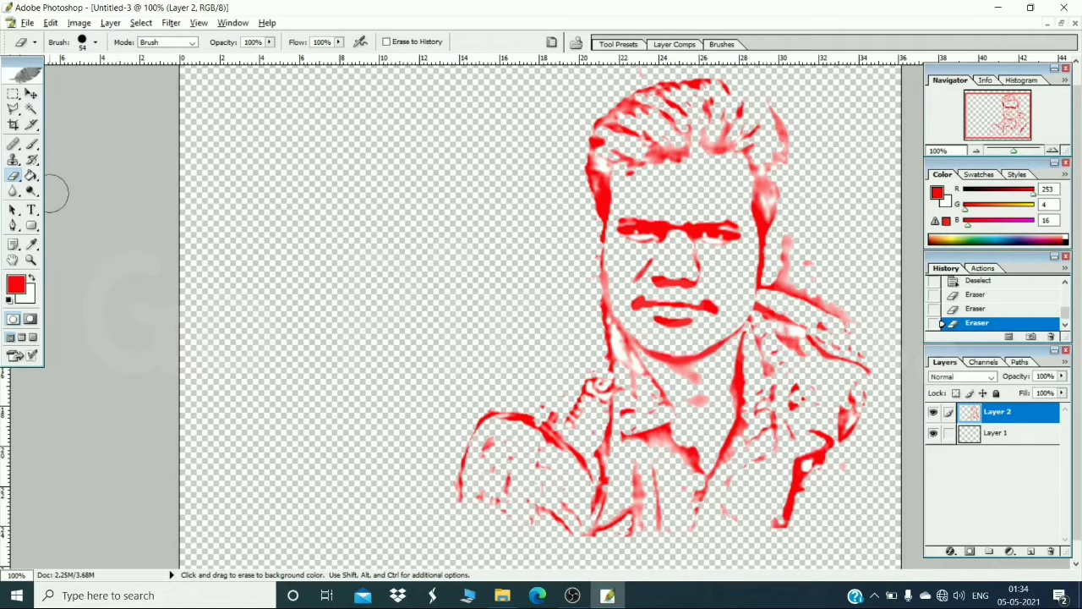
click(31, 95)
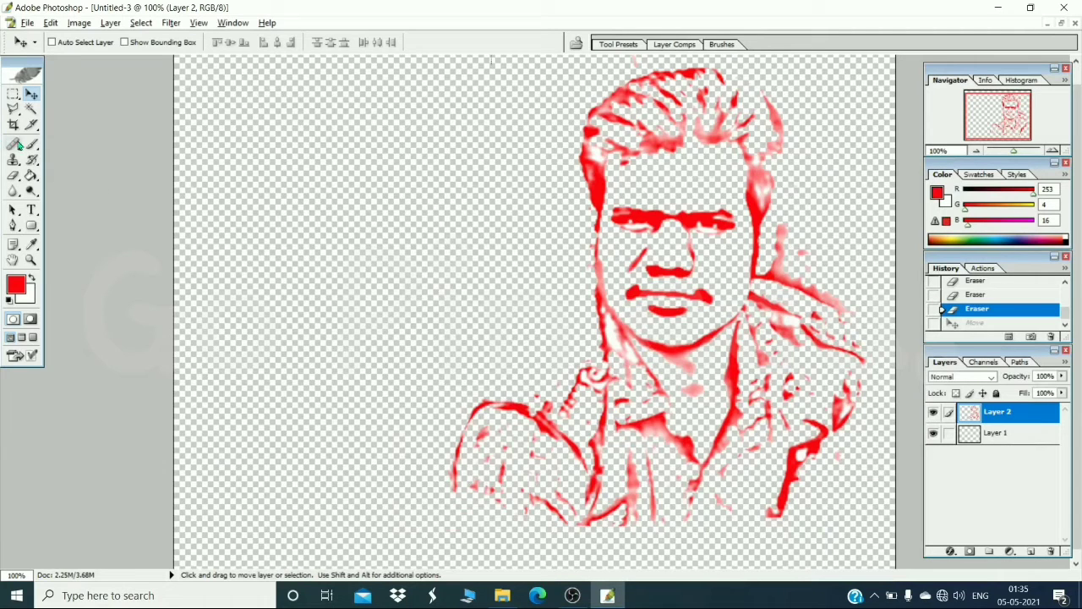
click(13, 175)
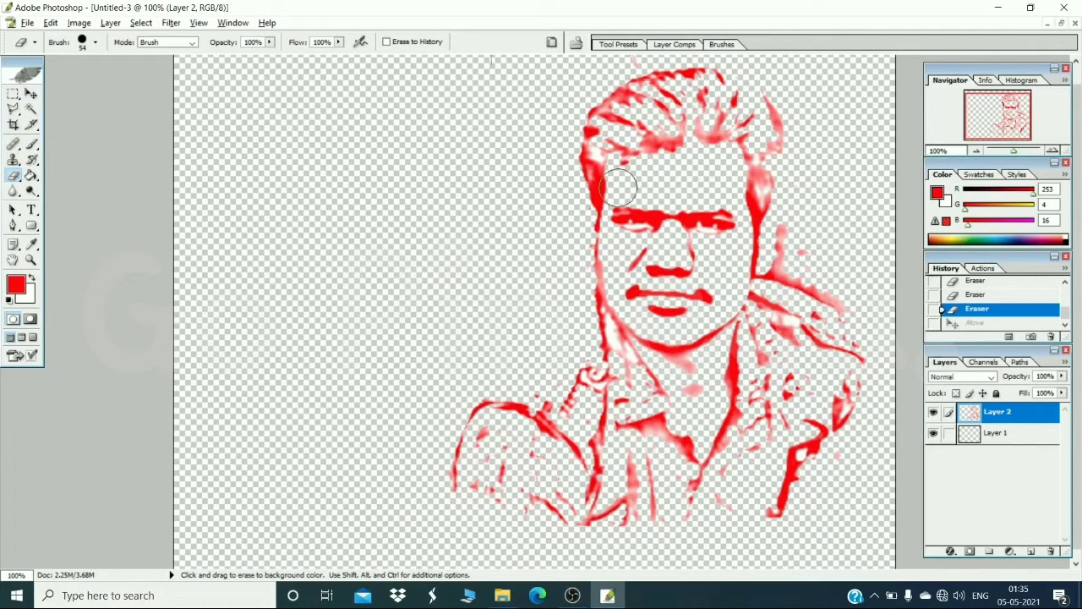
mouse_move(793, 226)
mouse_down()
mouse_move(773, 276)
mouse_move(855, 302)
mouse_move(823, 303)
mouse_move(873, 389)
mouse_move(812, 306)
mouse_move(808, 278)
mouse_move(866, 331)
mouse_move(830, 315)
mouse_up()
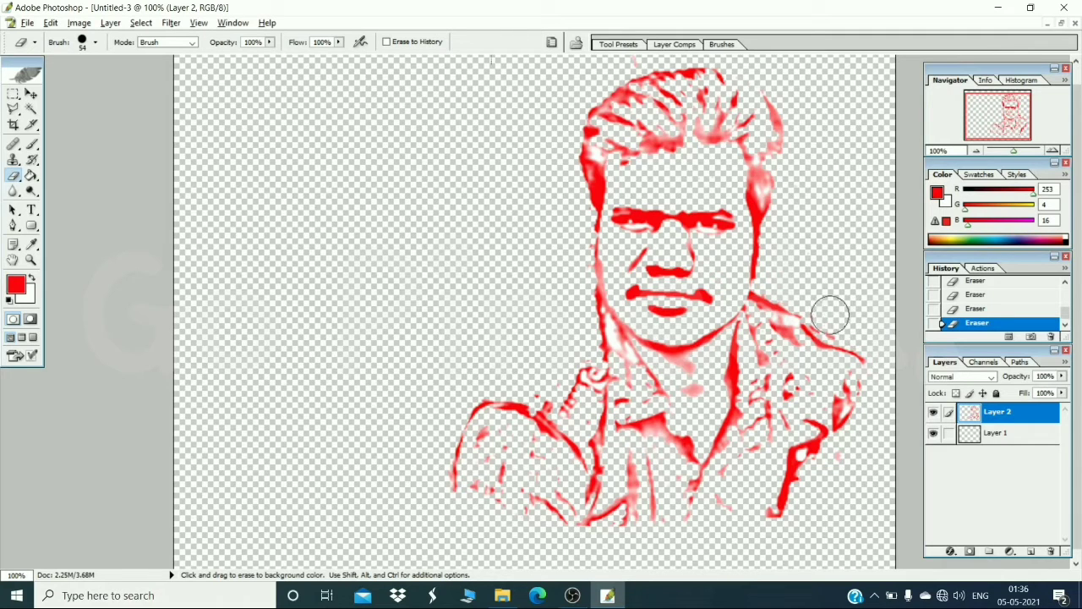
click(833, 322)
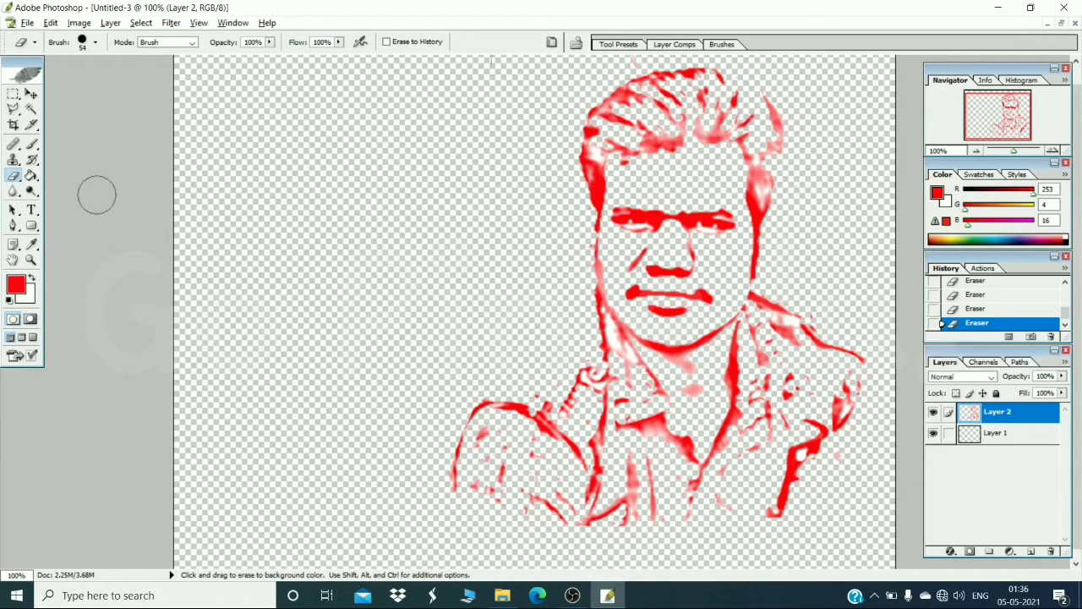
Clear the faint red patch just inside the cleaned shoulder line with a Magic Wand selection.
click(31, 109)
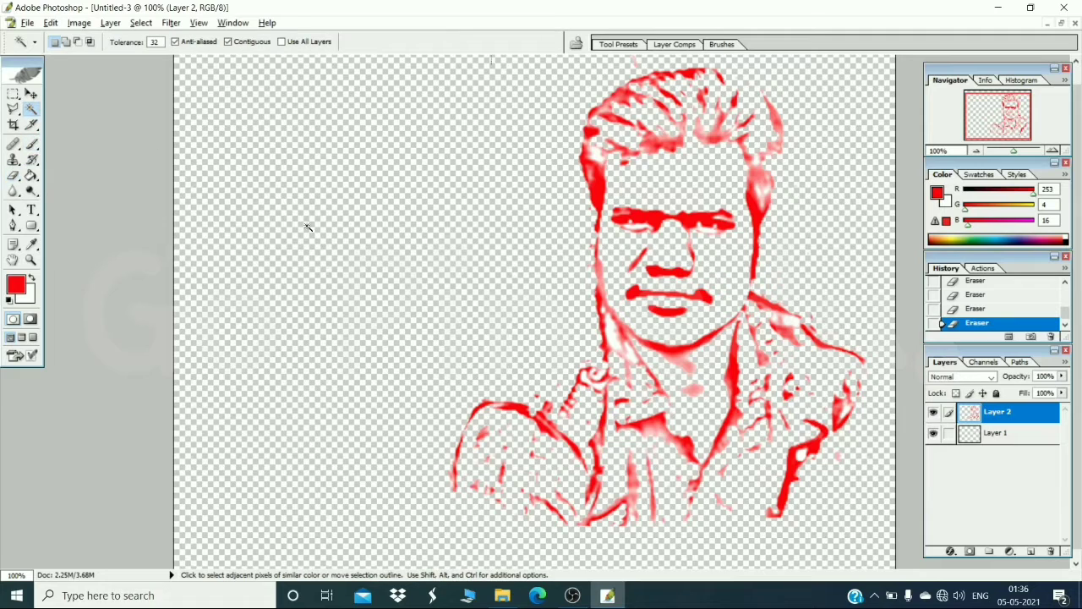
click(789, 319)
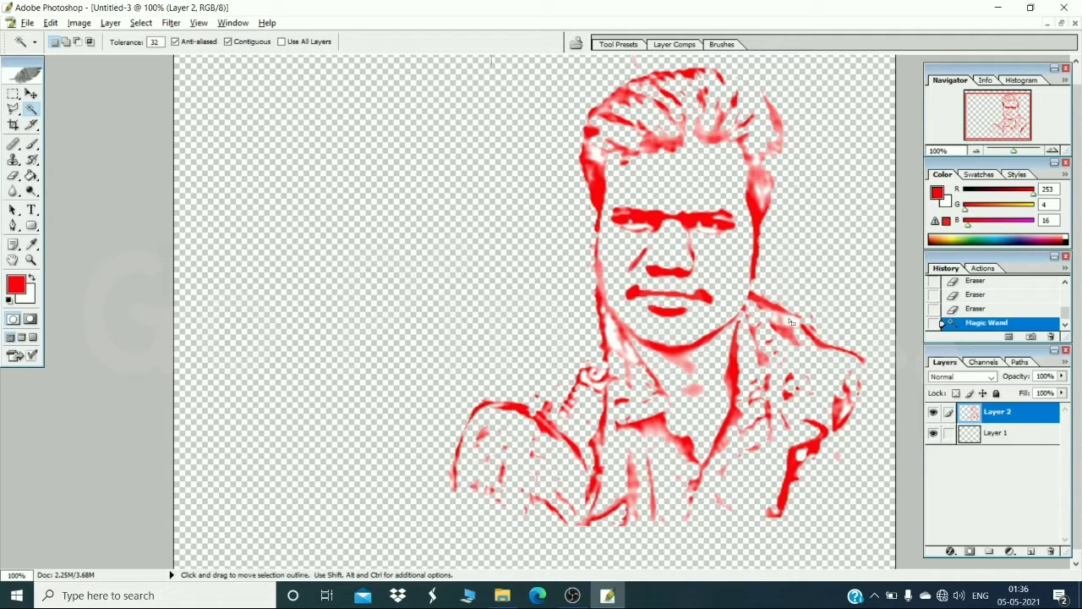
key(Delete)
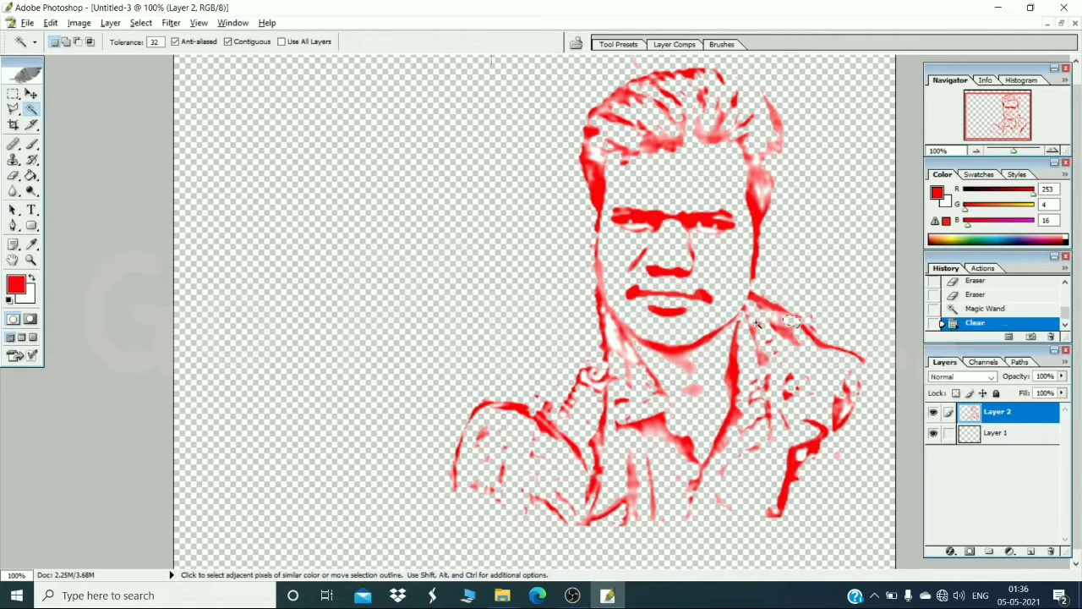
Clear the faint patches around the swirl on the opposite shoulder and at the ear with the Magic Wand, then deselect.
click(596, 385)
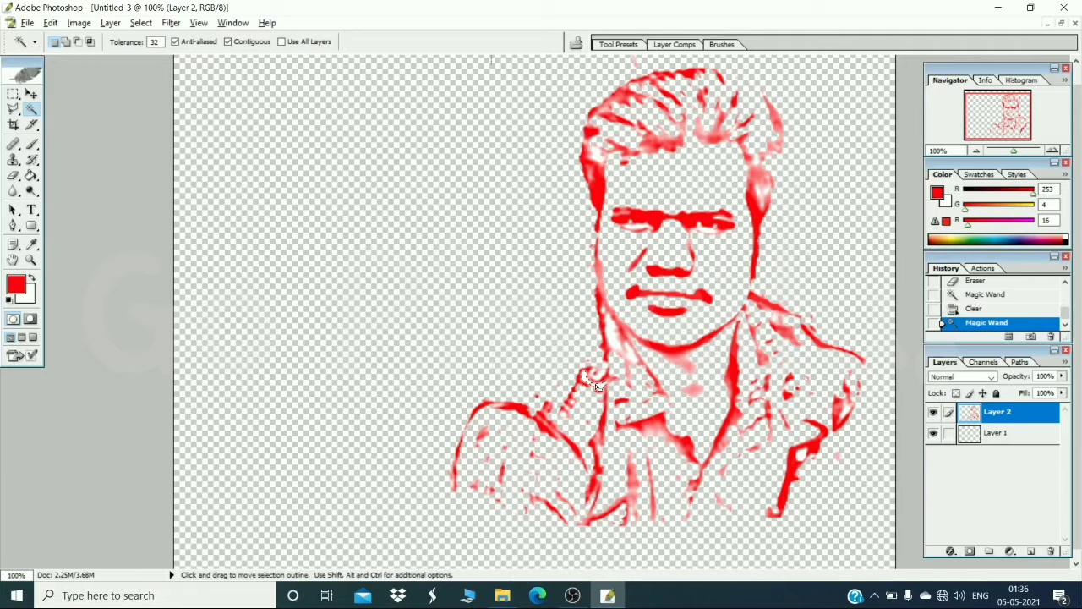
key(Delete)
click(602, 378)
key(Delete)
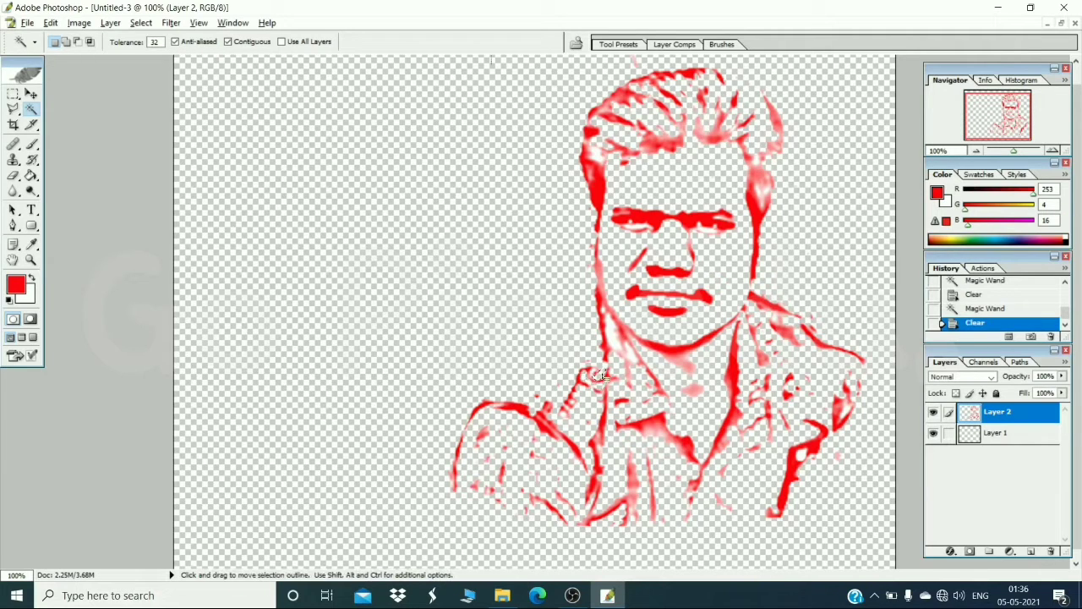
click(600, 156)
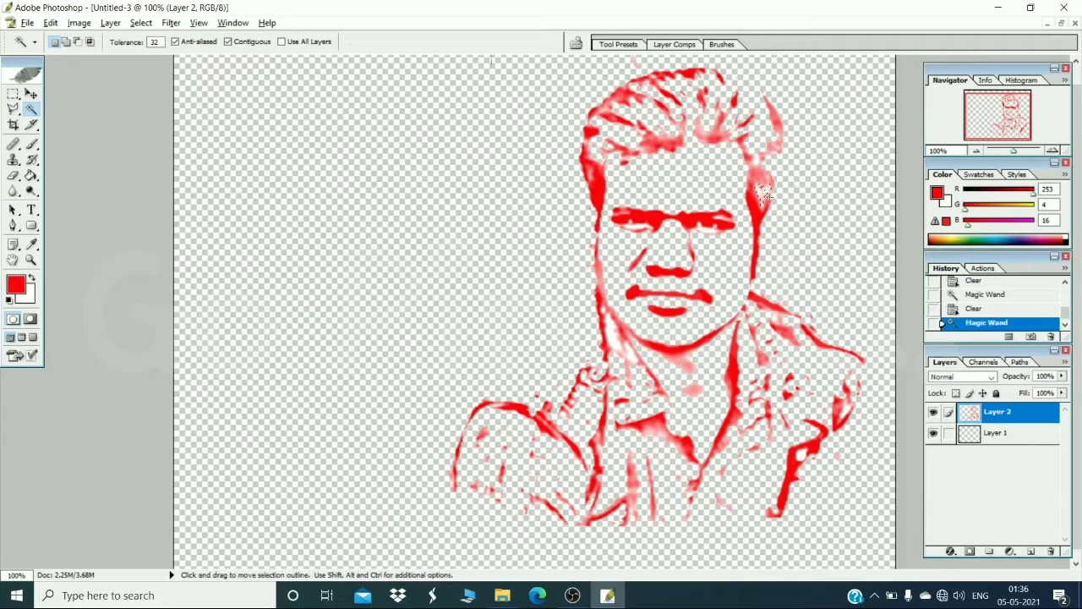
key(ctrl+d)
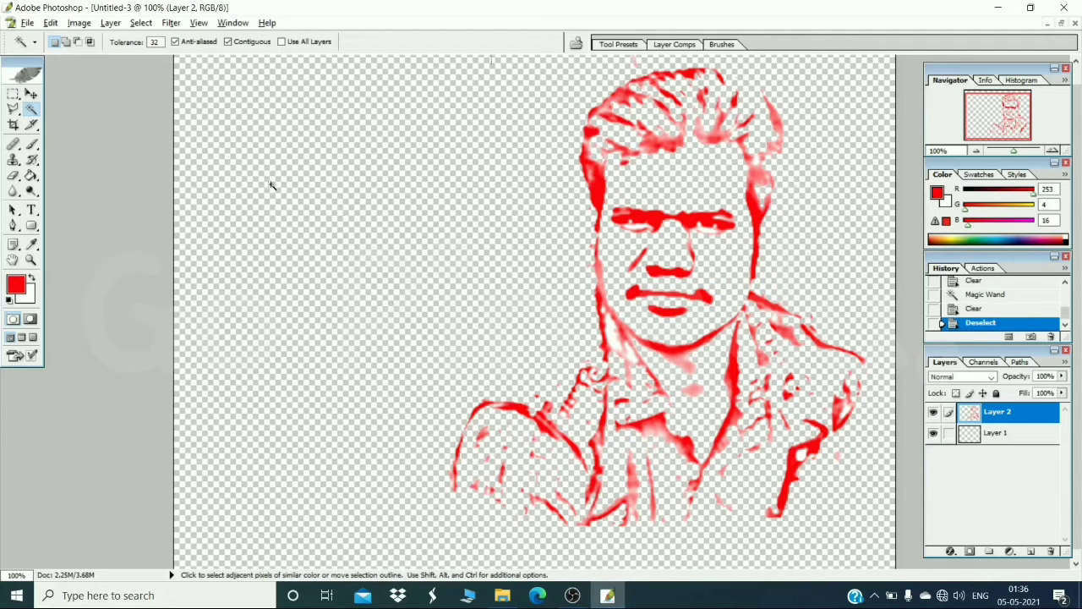
Move the sketch to the middle of the canvas and clear the faint patches between the jaw and collar with the Magic Wand.
click(30, 92)
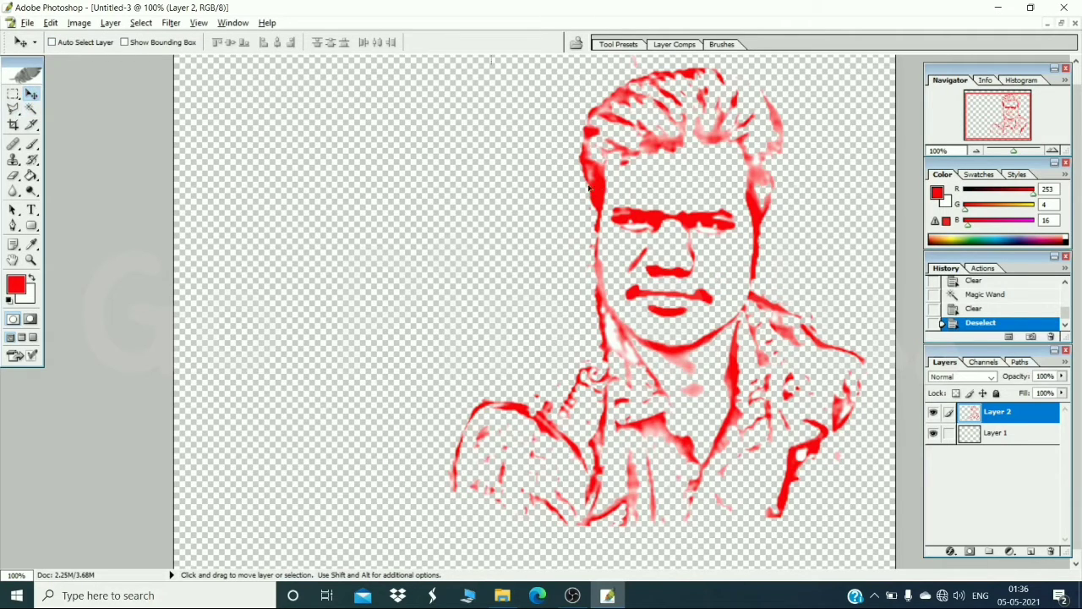
drag(589, 189, 476, 191)
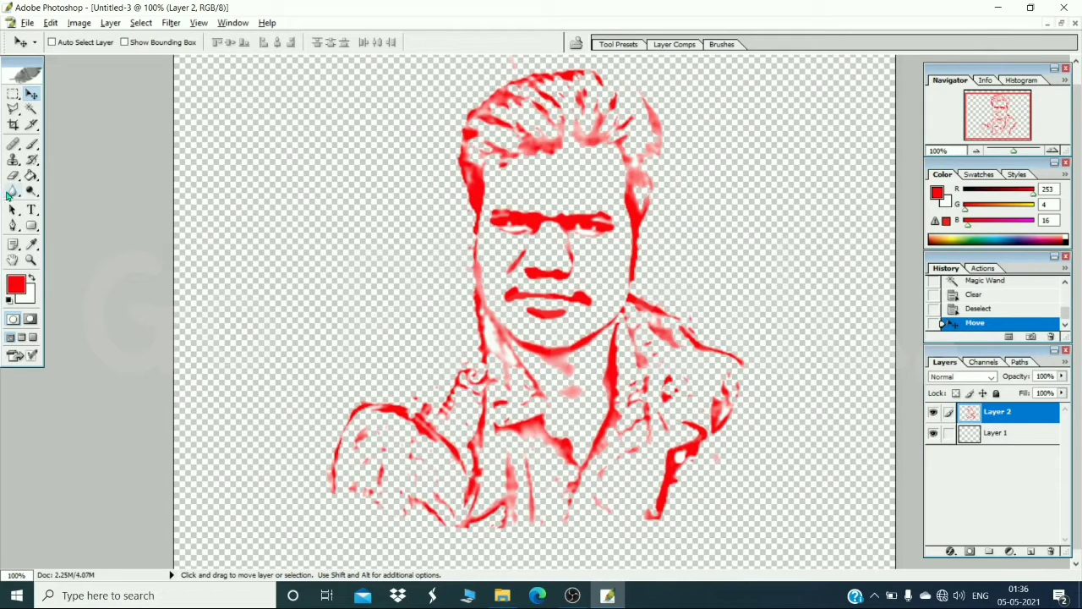
click(31, 109)
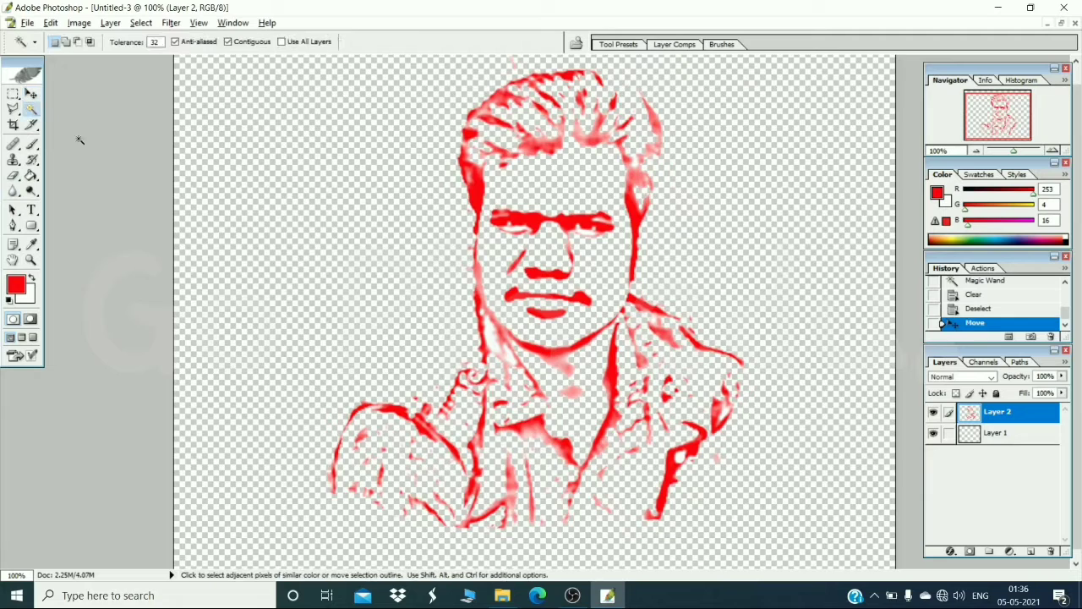
click(489, 335)
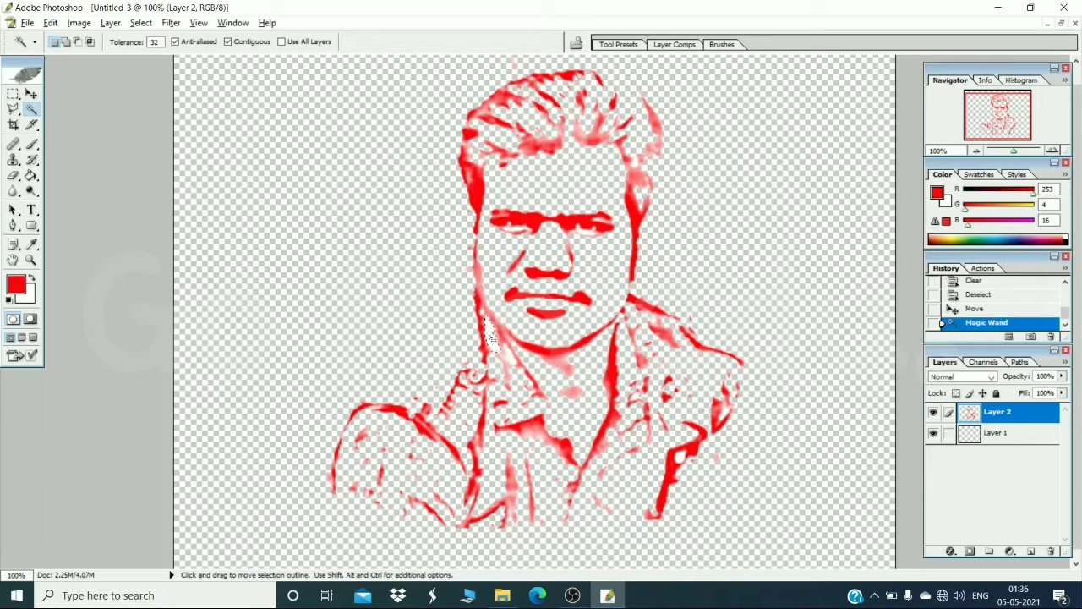
key(Delete)
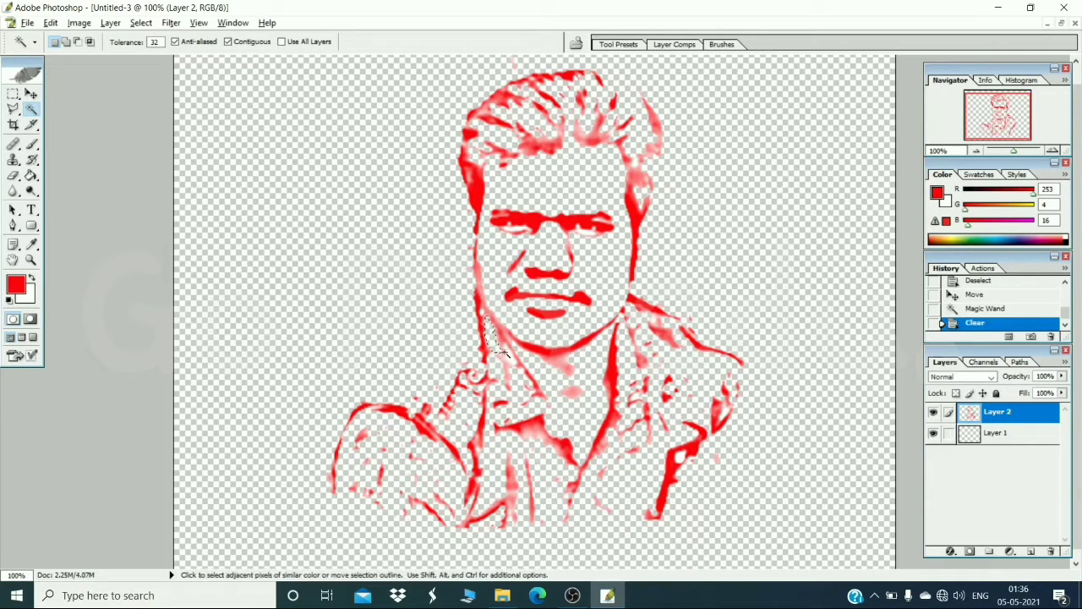
click(507, 355)
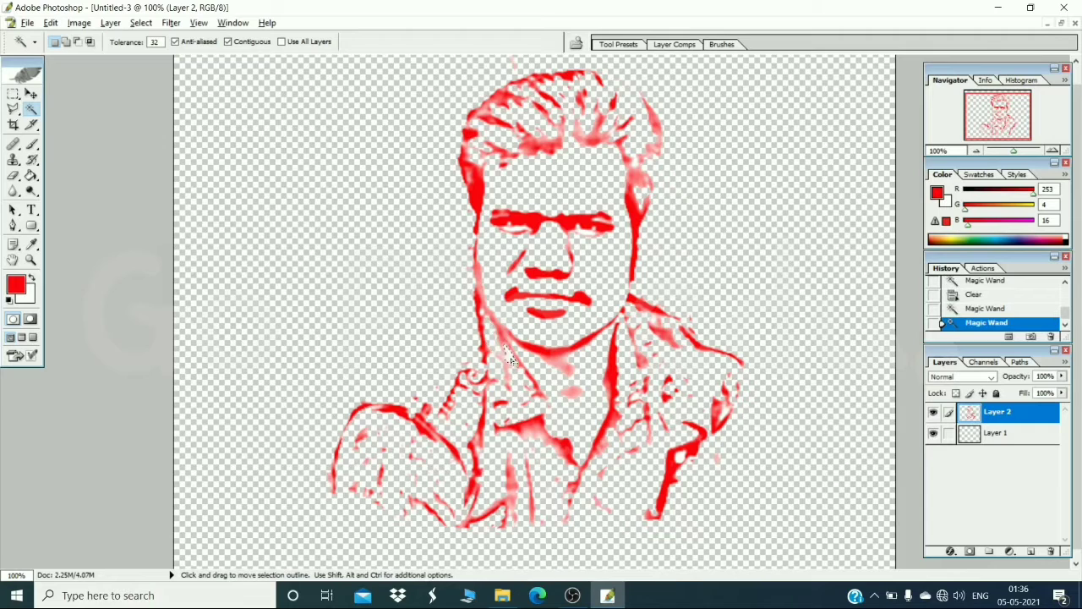
key(Delete)
key(ctrl+d)
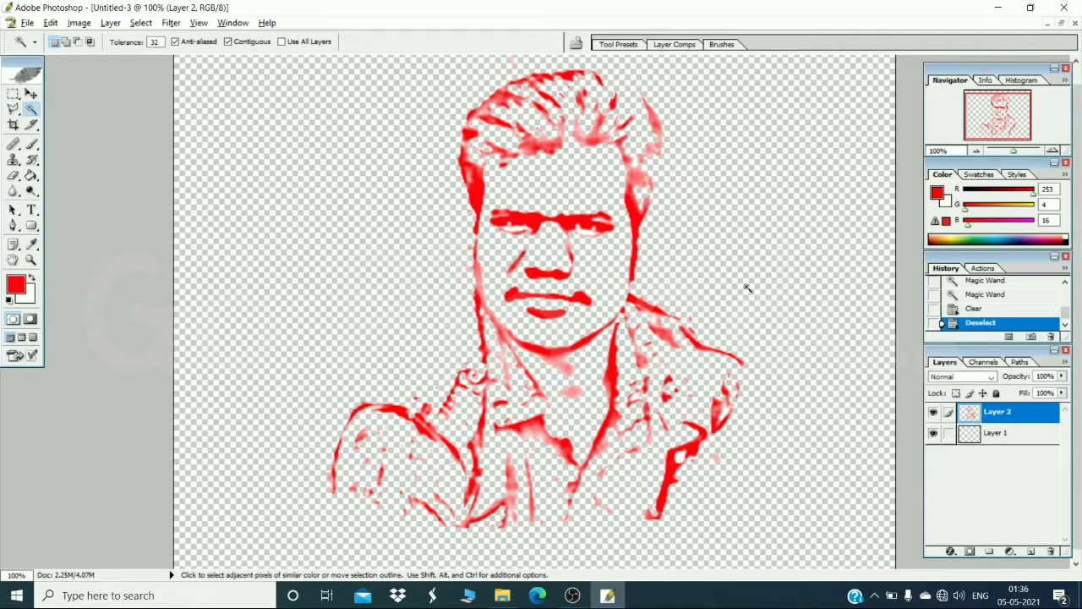
Clear the faint patches under and at the outer end of the man's brows with Magic Wand selections, then deselect.
click(512, 228)
key(Delete)
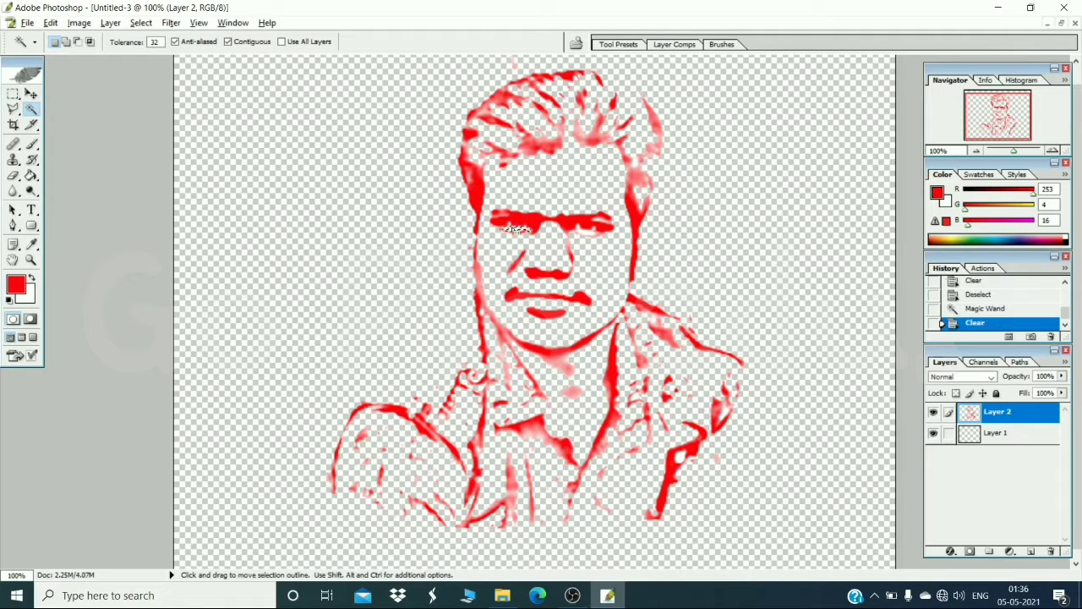
click(585, 230)
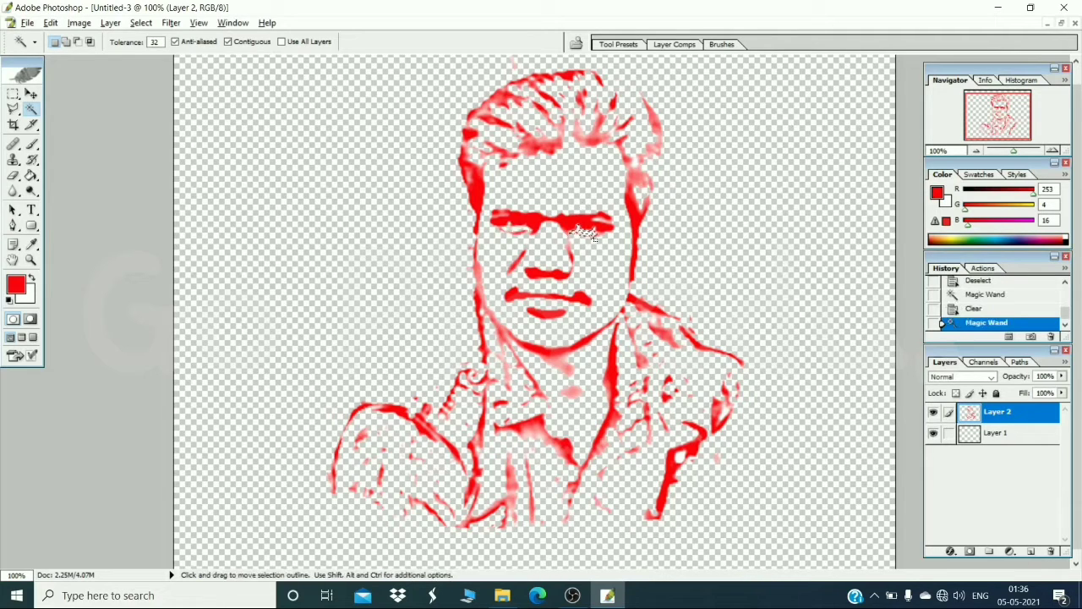
key(ctrl+z)
key(ctrl+d)
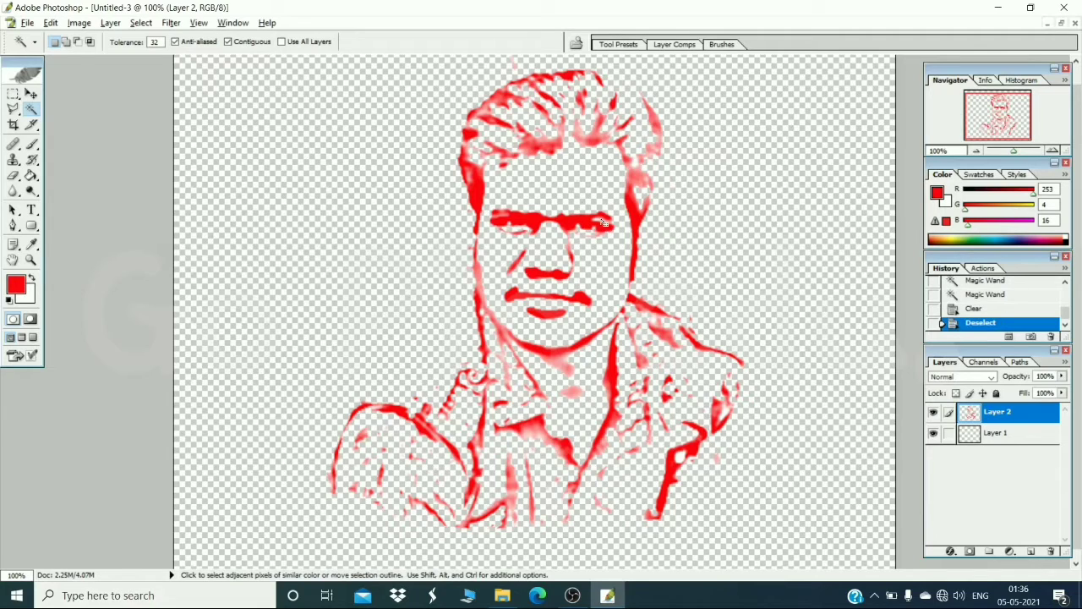
click(603, 222)
key(Delete)
key(ctrl+d)
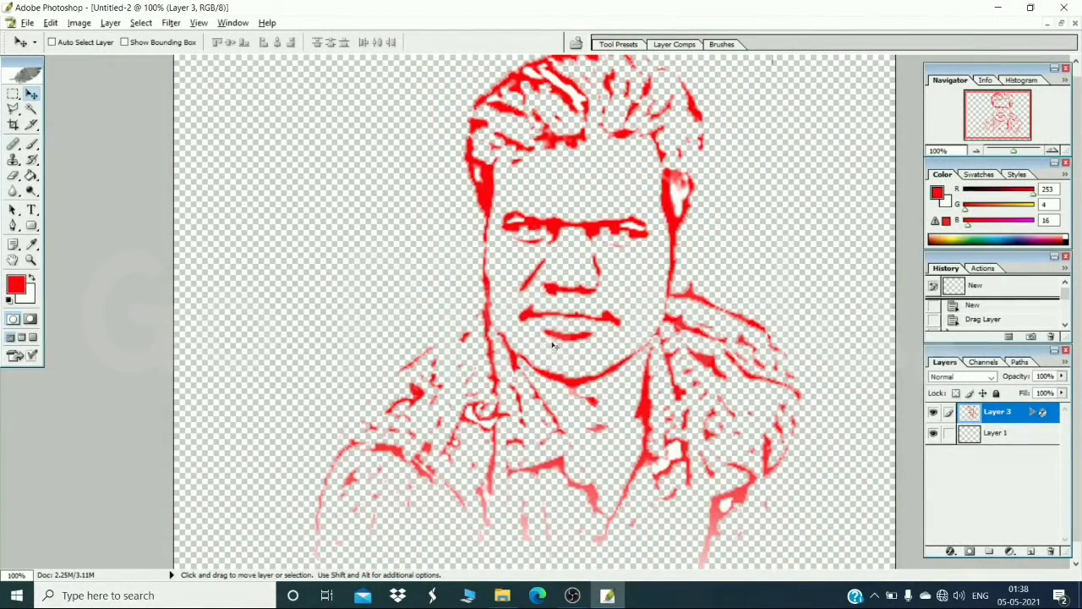
Add an Outer Glow with Normal blend mode to the sketch layer's style, leaving Drop Shadow off.
double_click(1054, 420)
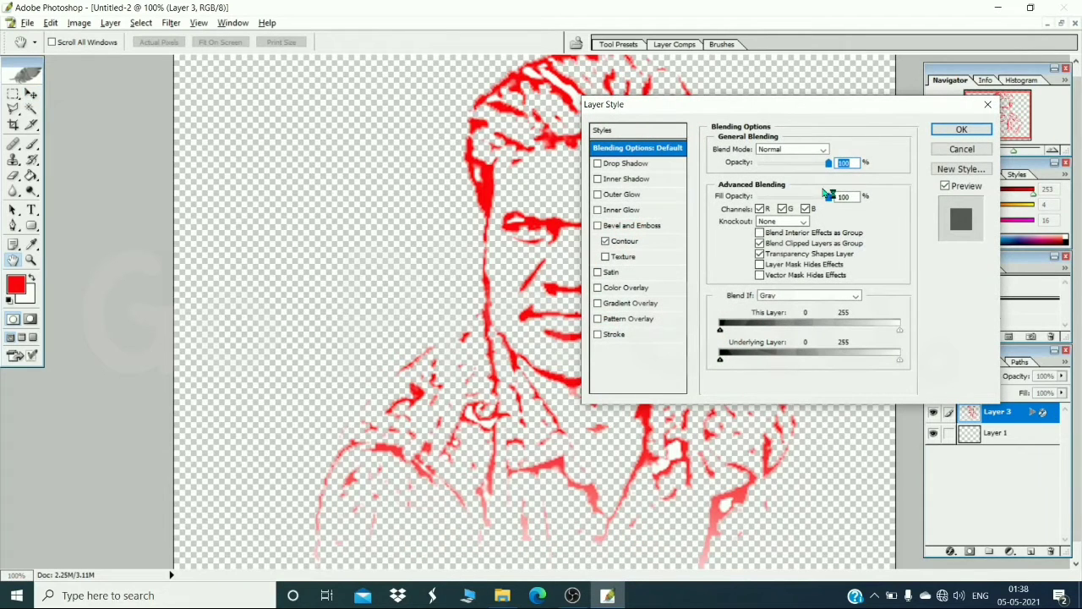
drag(699, 107, 791, 107)
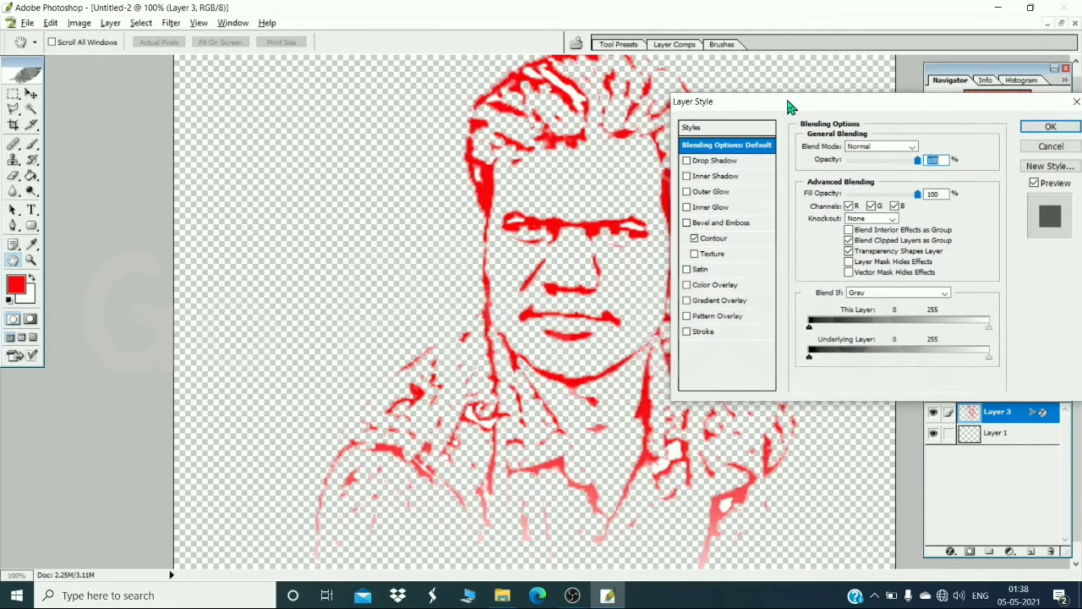
click(715, 163)
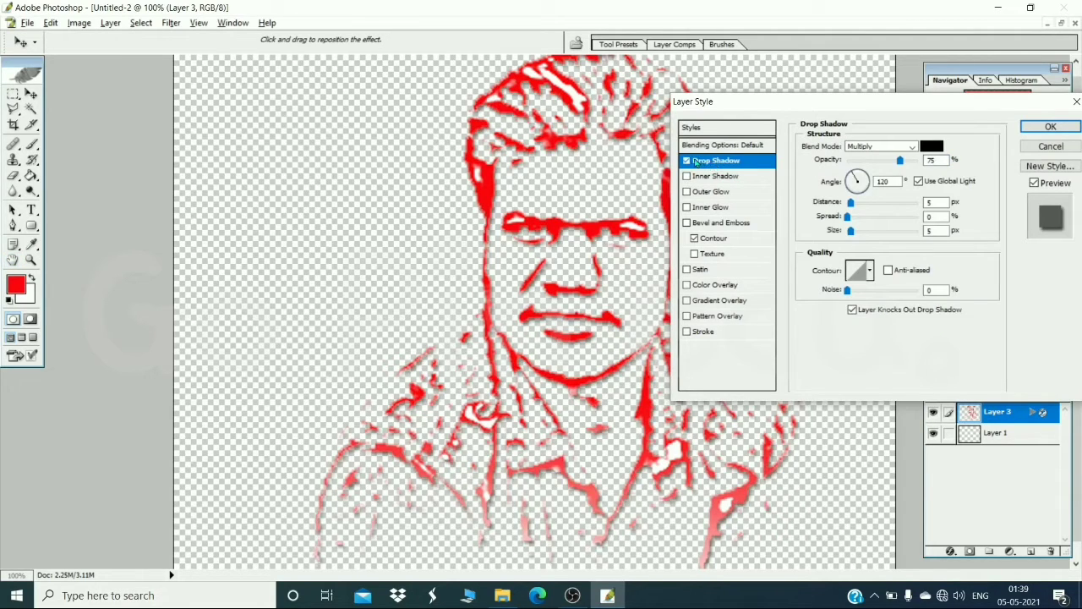
click(687, 161)
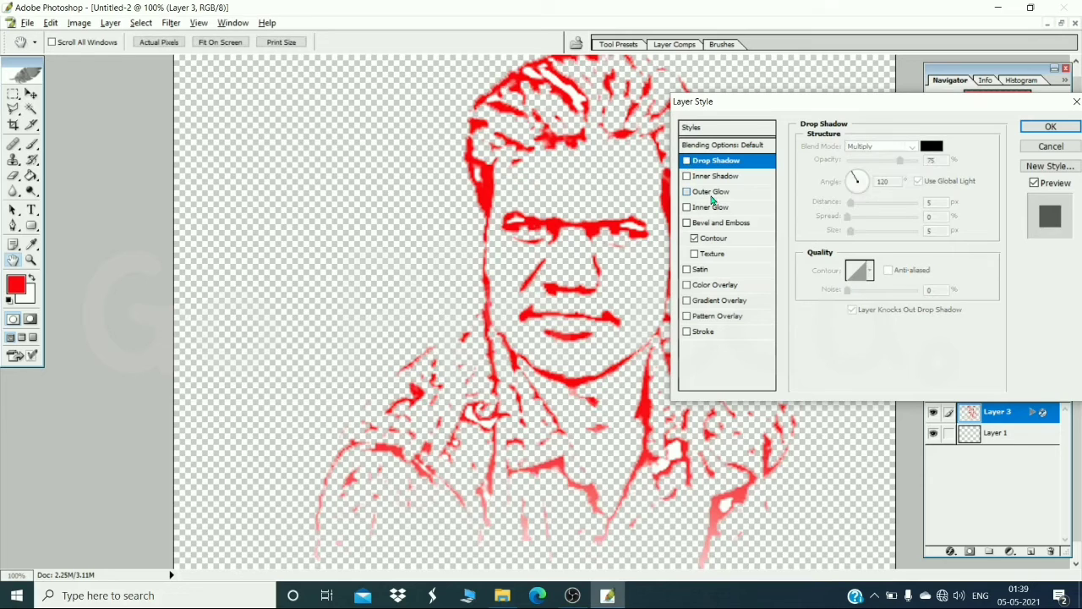
click(712, 193)
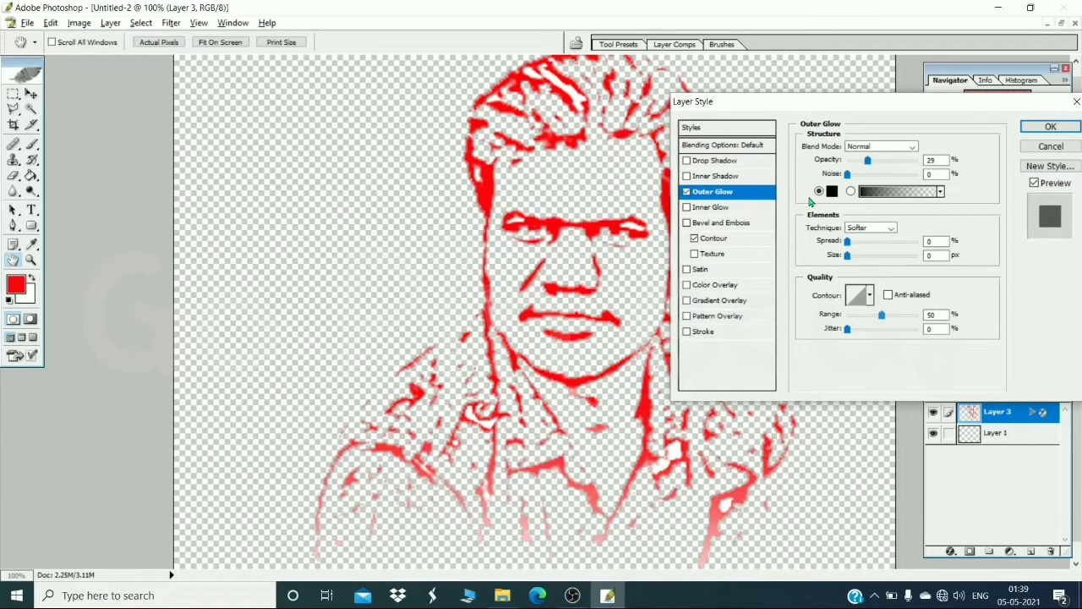
click(913, 148)
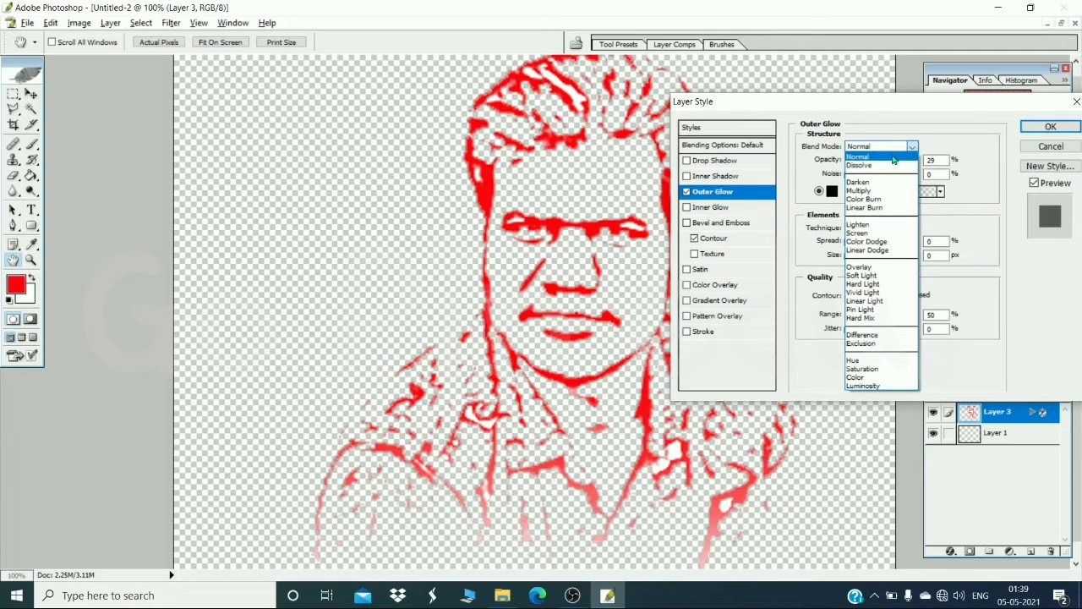
click(891, 157)
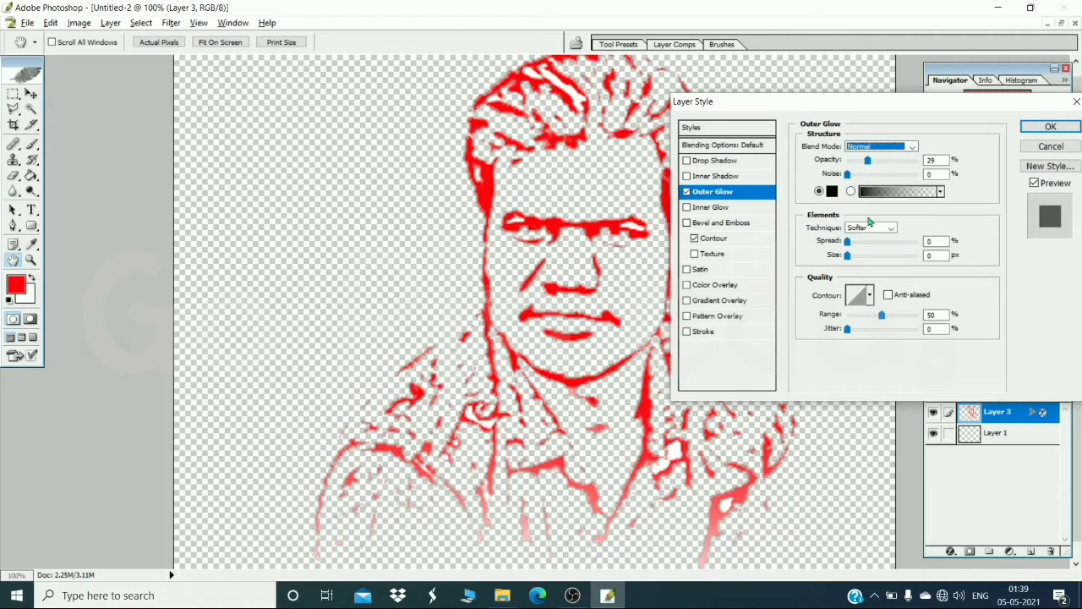
Add a Chisel Hard Bevel and Emboss with 940% depth and Contour enabled to the sketch layer, and apply the style.
click(705, 223)
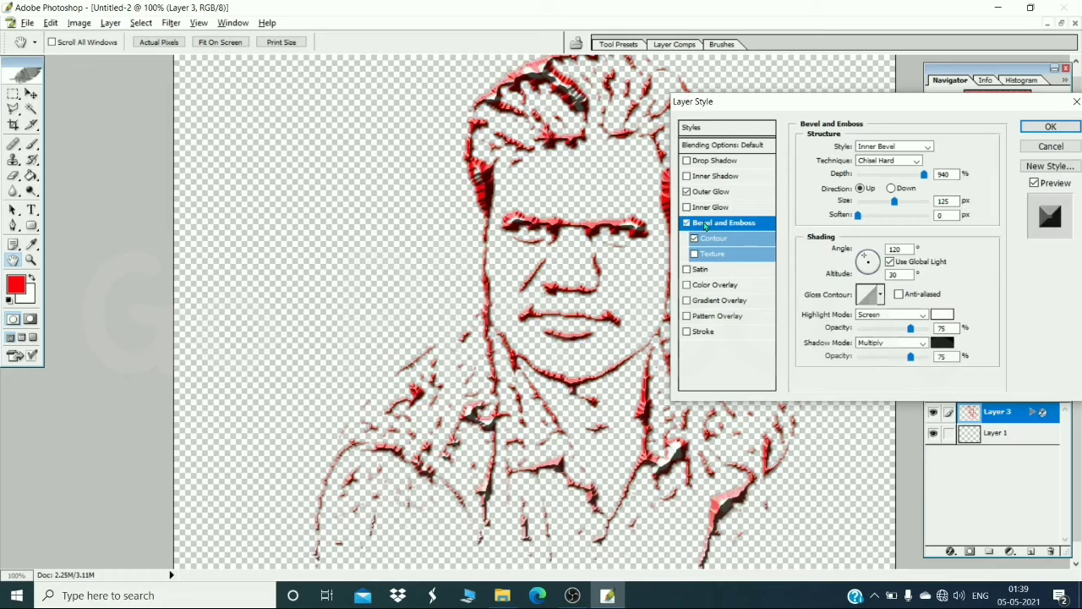
click(898, 159)
click(898, 160)
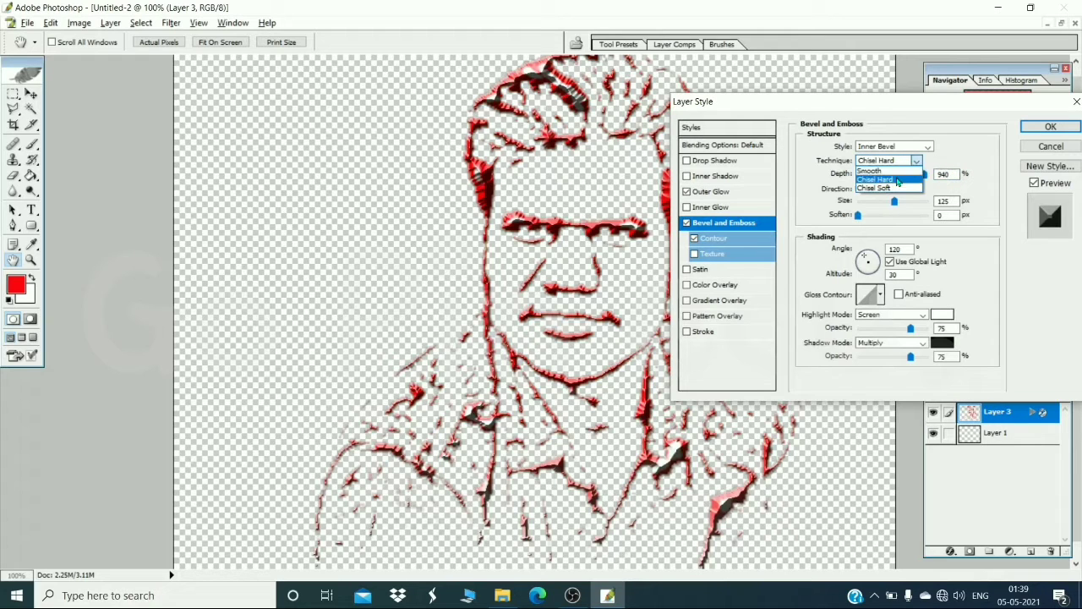
click(898, 180)
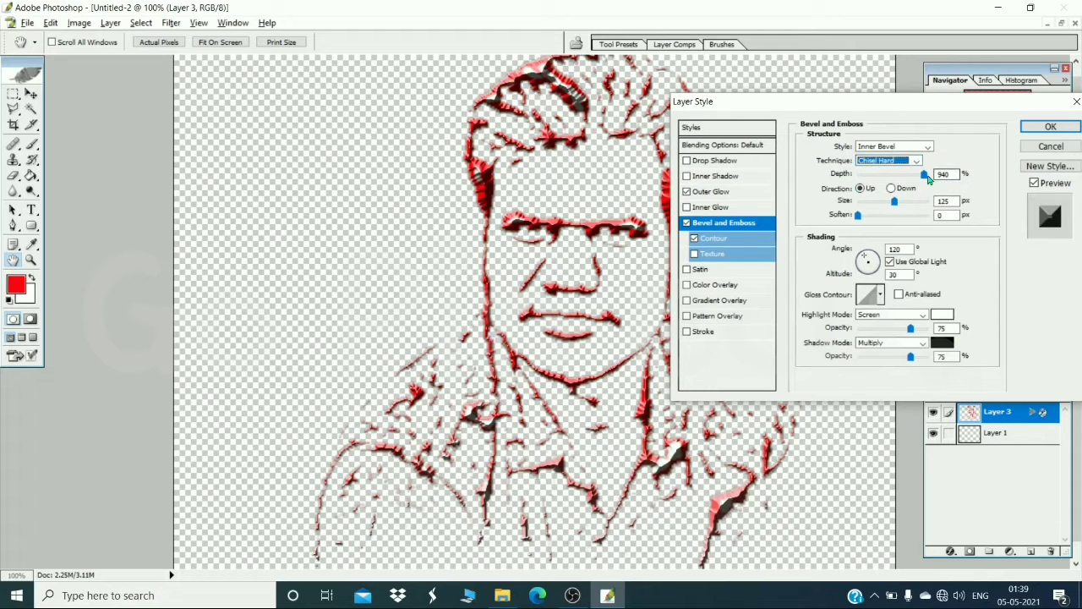
mouse_move(923, 174)
mouse_down()
mouse_move(859, 177)
mouse_move(918, 178)
mouse_up()
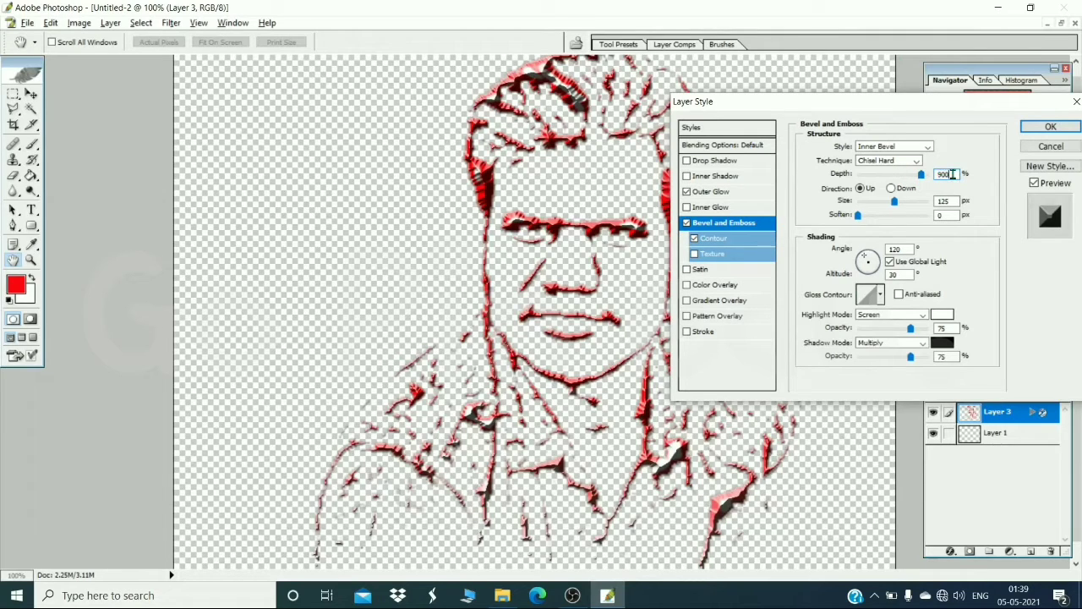
text(94)
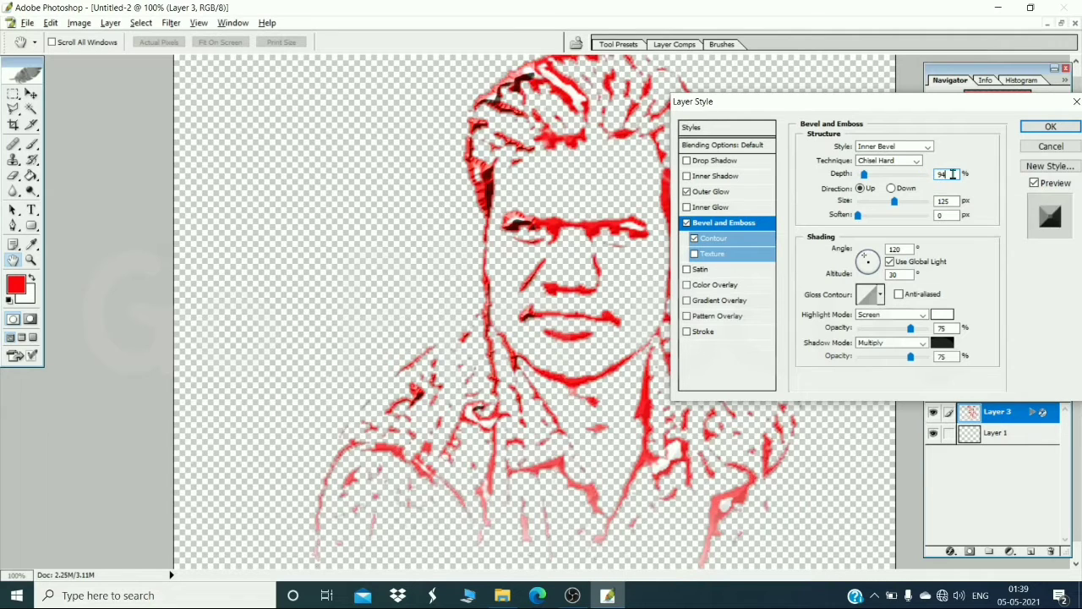
text(0)
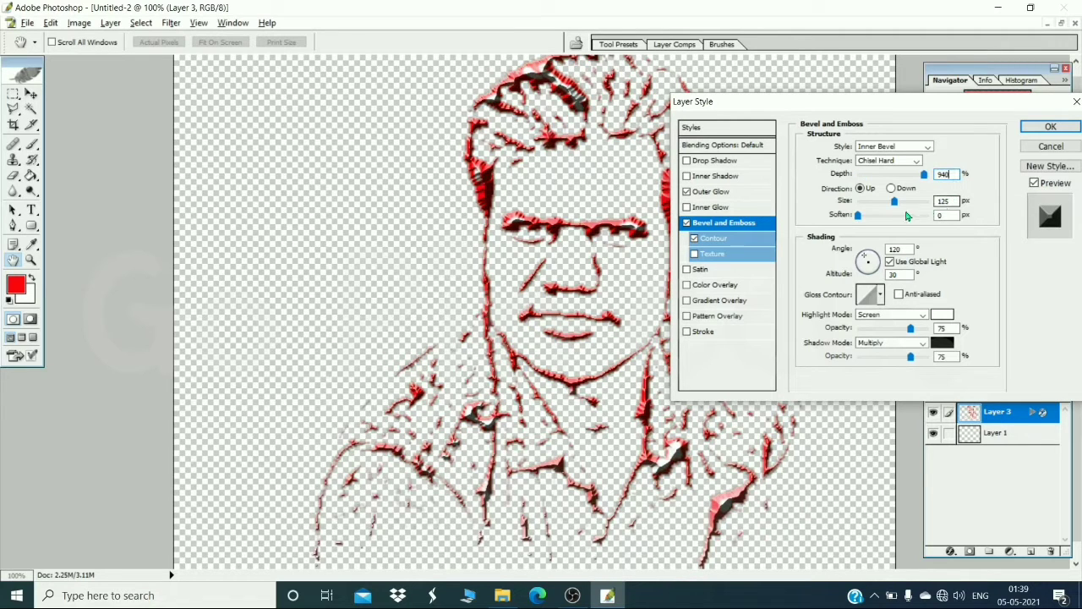
drag(883, 204, 893, 204)
click(758, 244)
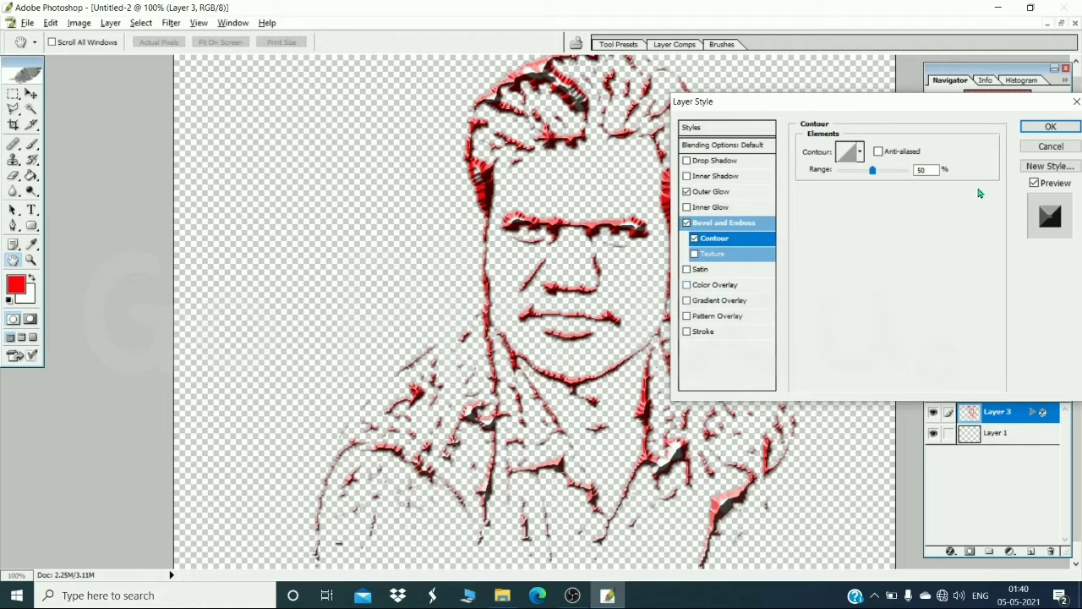
click(1050, 127)
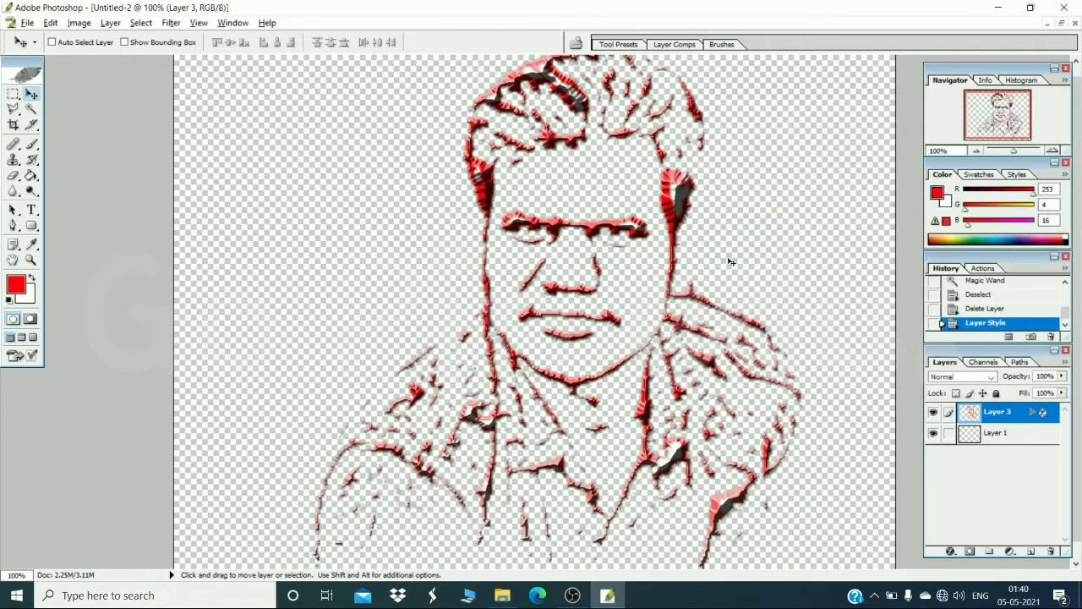
Add a Color Overlay in colour DEB385 to the sketch layer and apply the style.
double_click(1049, 421)
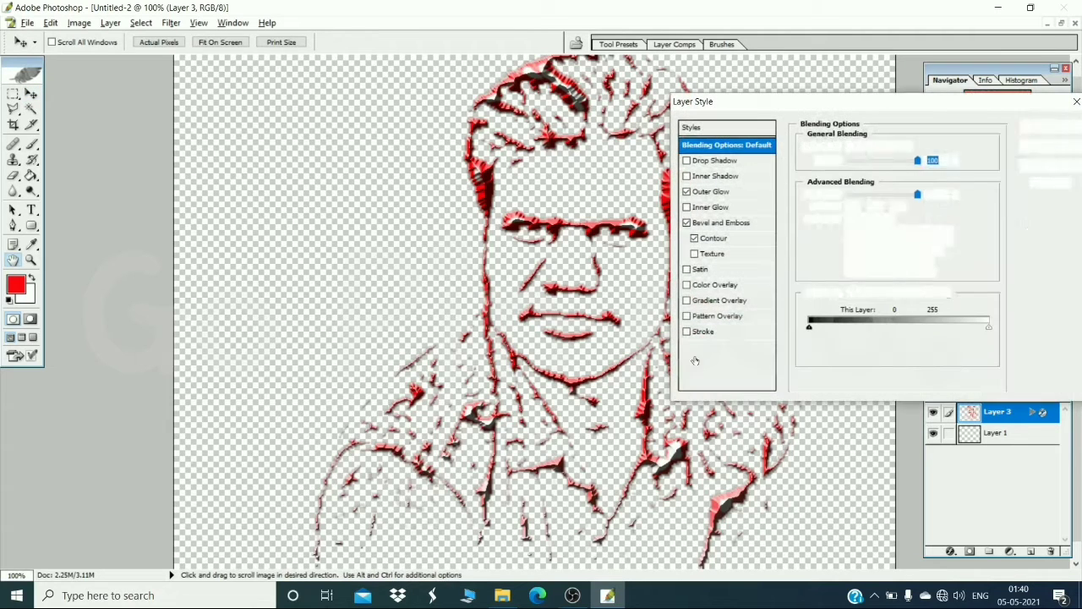
click(715, 285)
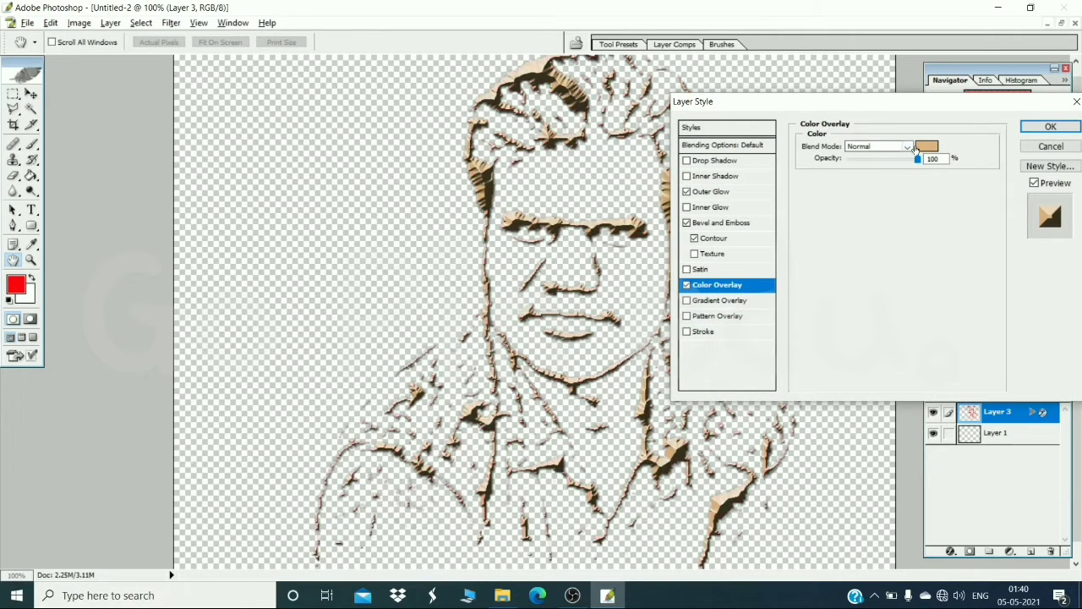
click(928, 148)
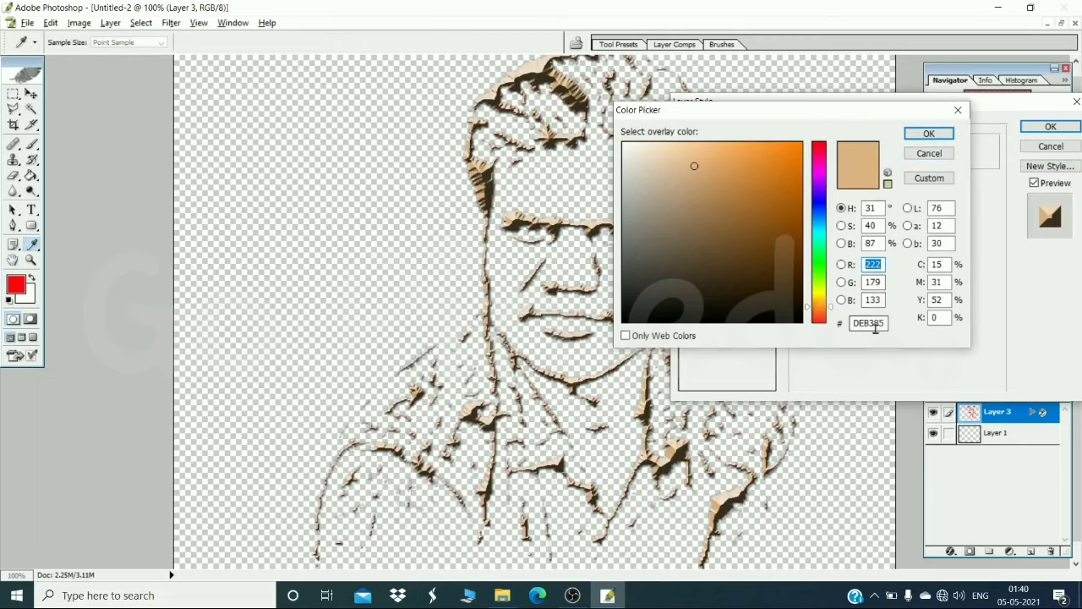
double_click(879, 323)
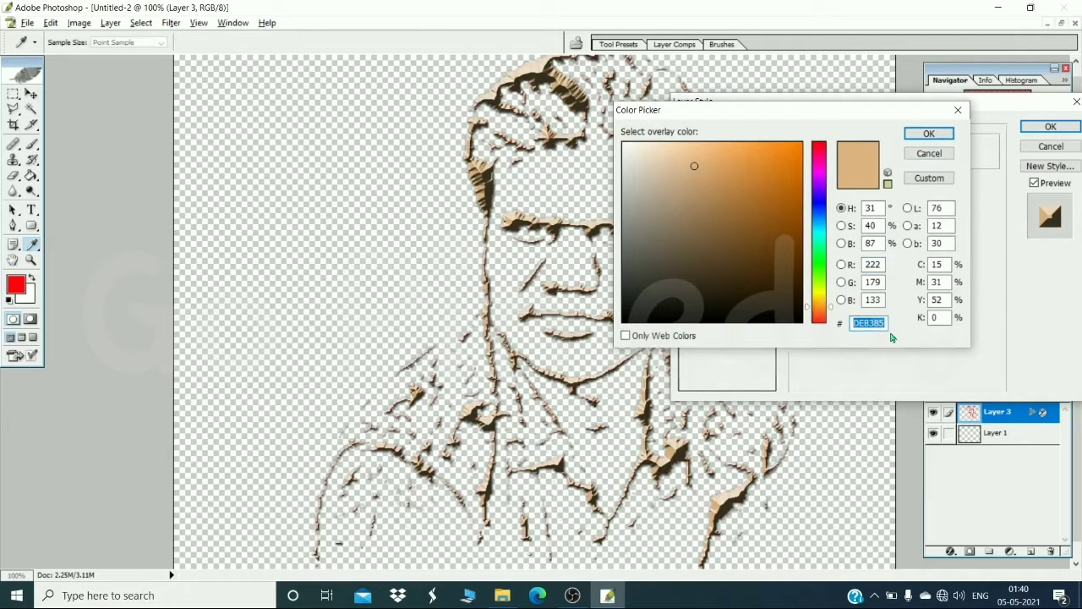
text(D)
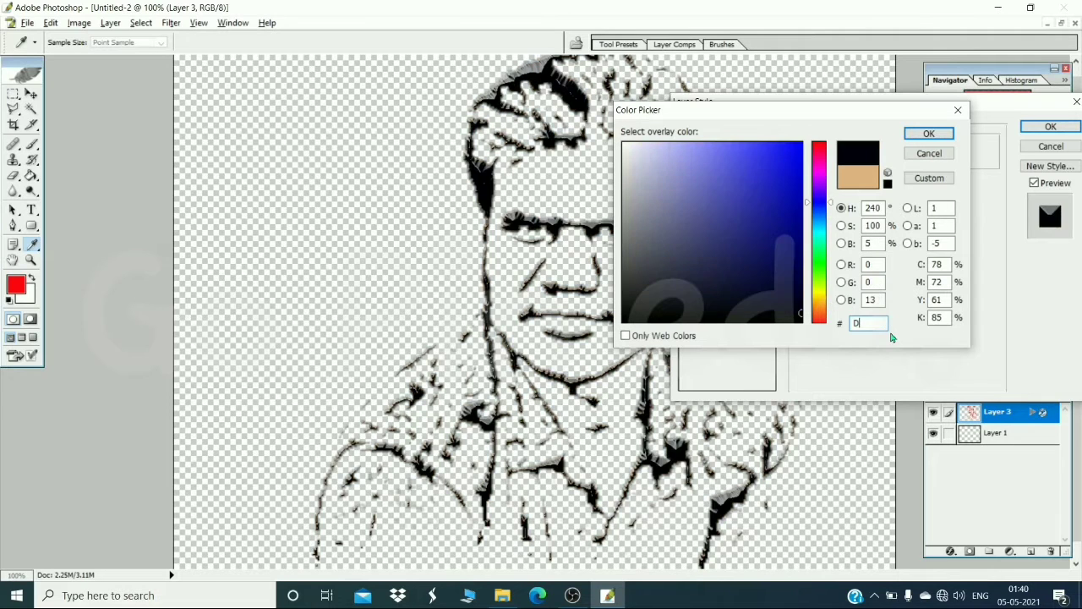
text(E)
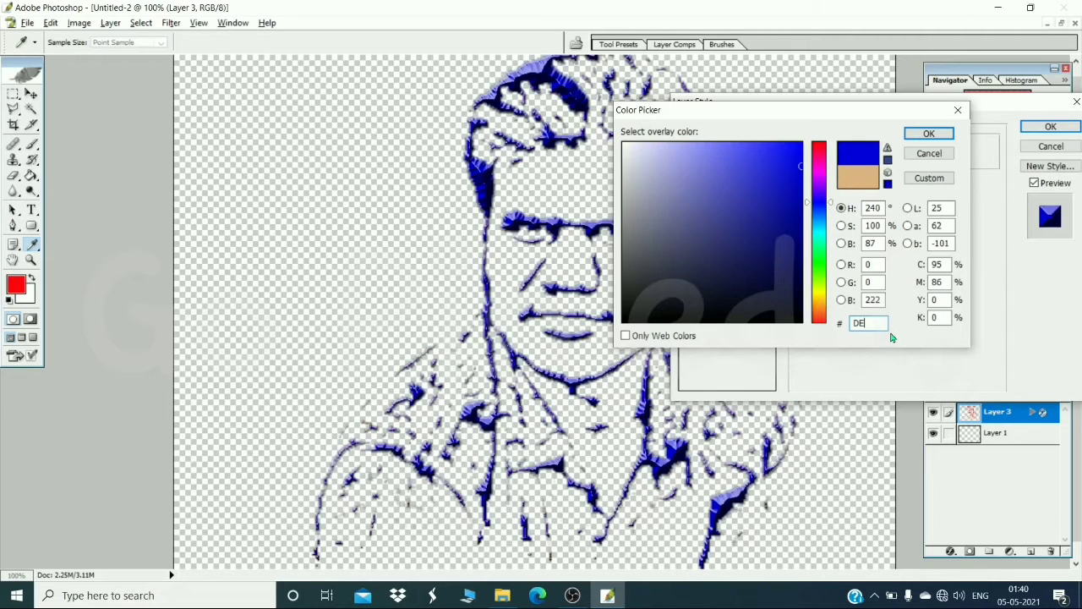
text(B)
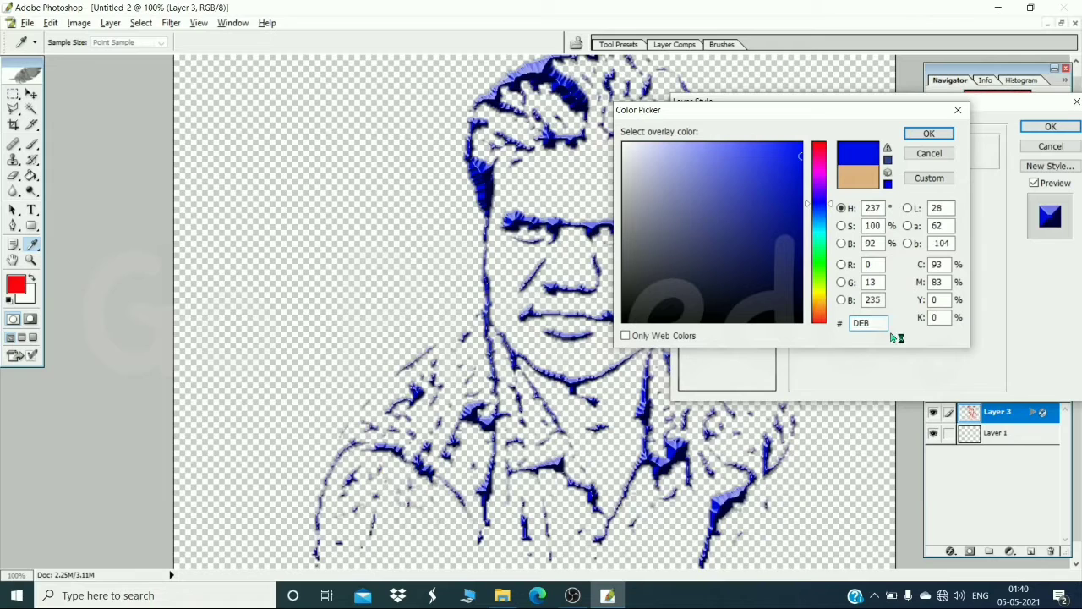
text(385)
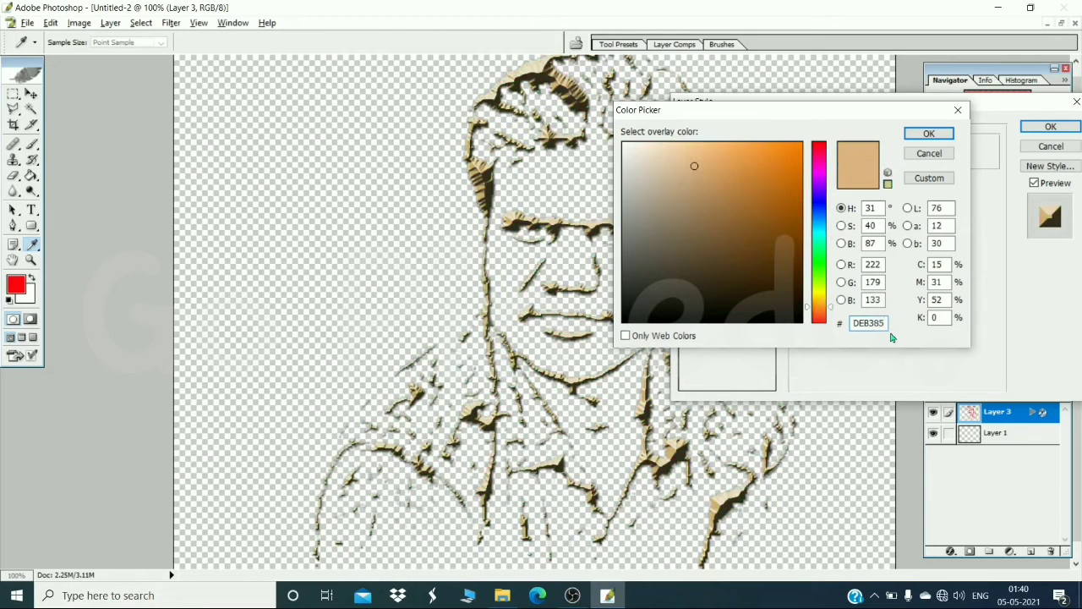
click(926, 134)
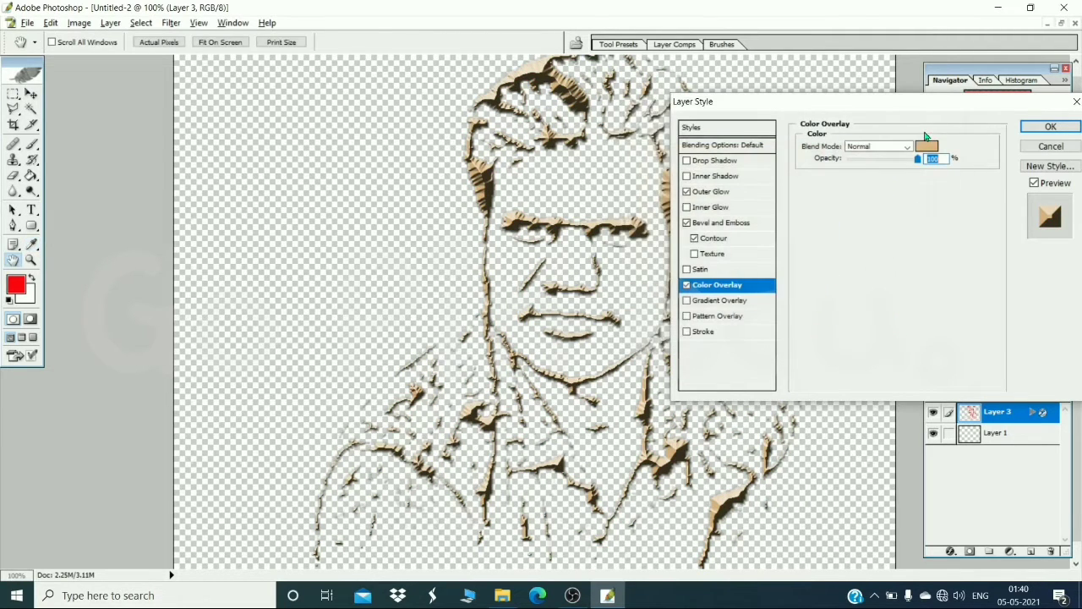
click(1049, 126)
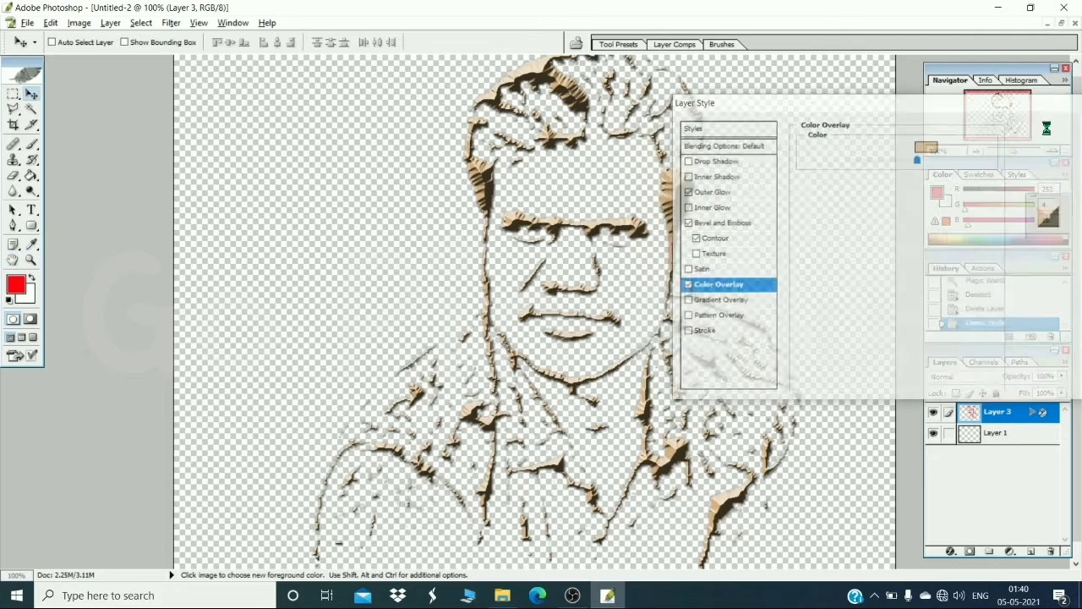
Restore the document to a floating window and open the wood texture 5.jpg from the desktop in Adobe Photoshop CS.
click(1061, 24)
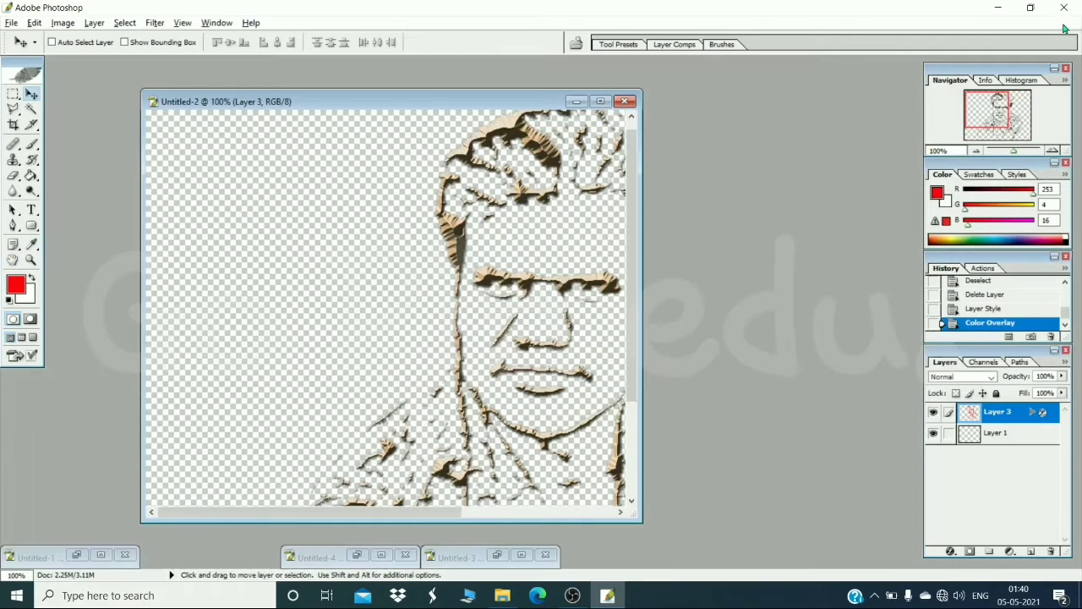
click(997, 7)
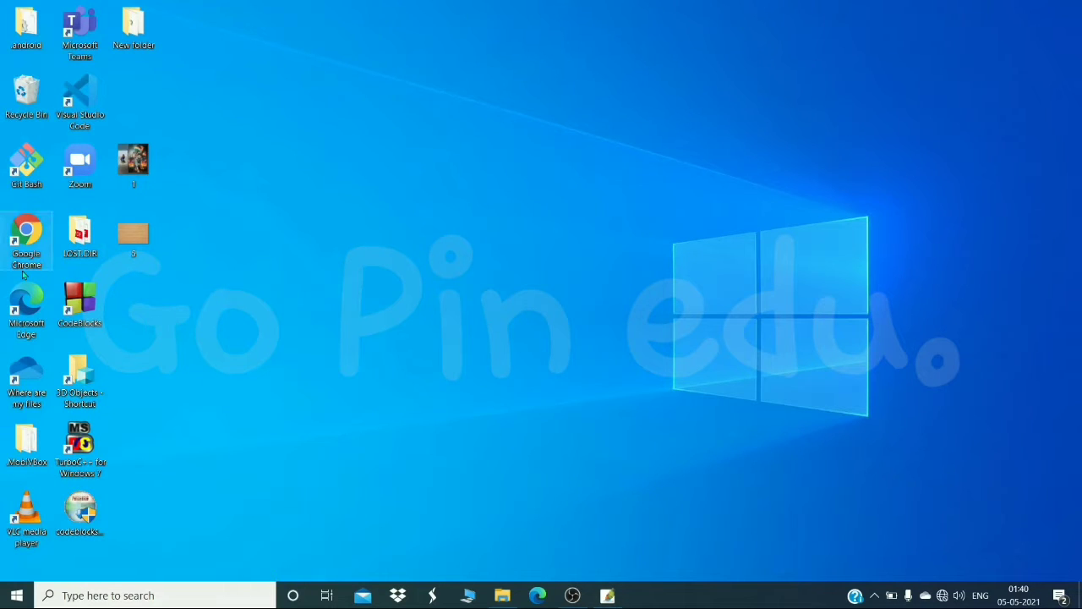
double_click(127, 236)
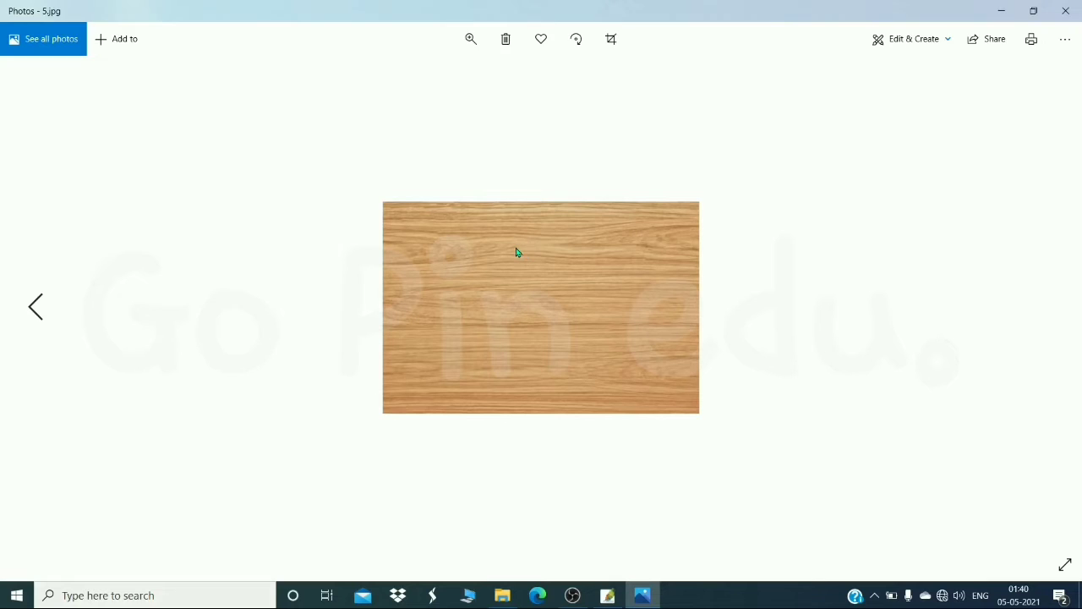
right_click(516, 252)
click(538, 289)
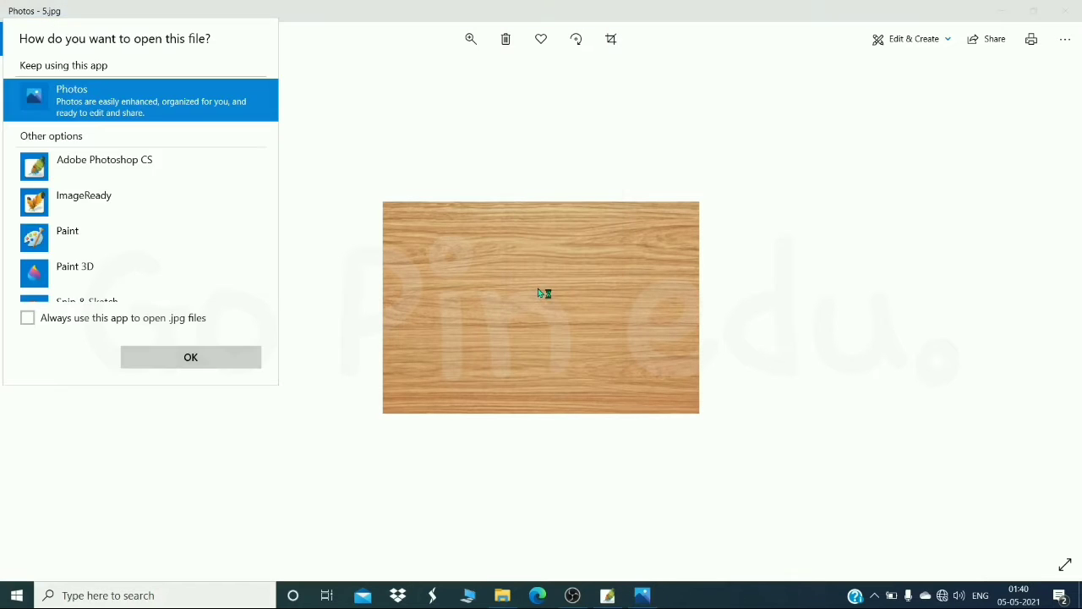
double_click(174, 169)
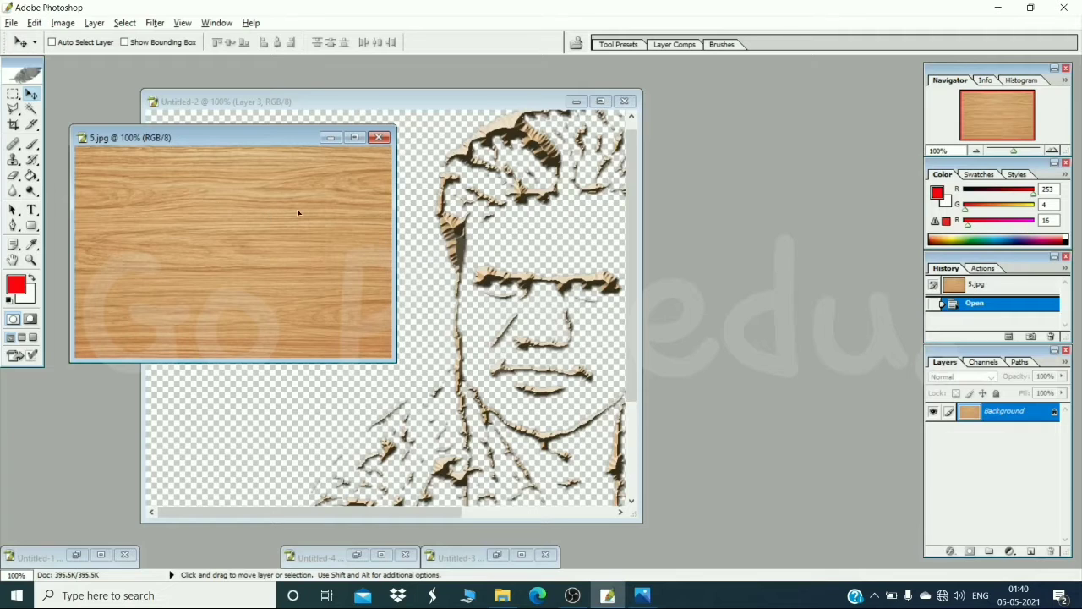
Copy the wood texture into the sketch document, close 5.jpg and place the wood layer beneath the sketch layer.
drag(297, 209, 411, 229)
click(87, 250)
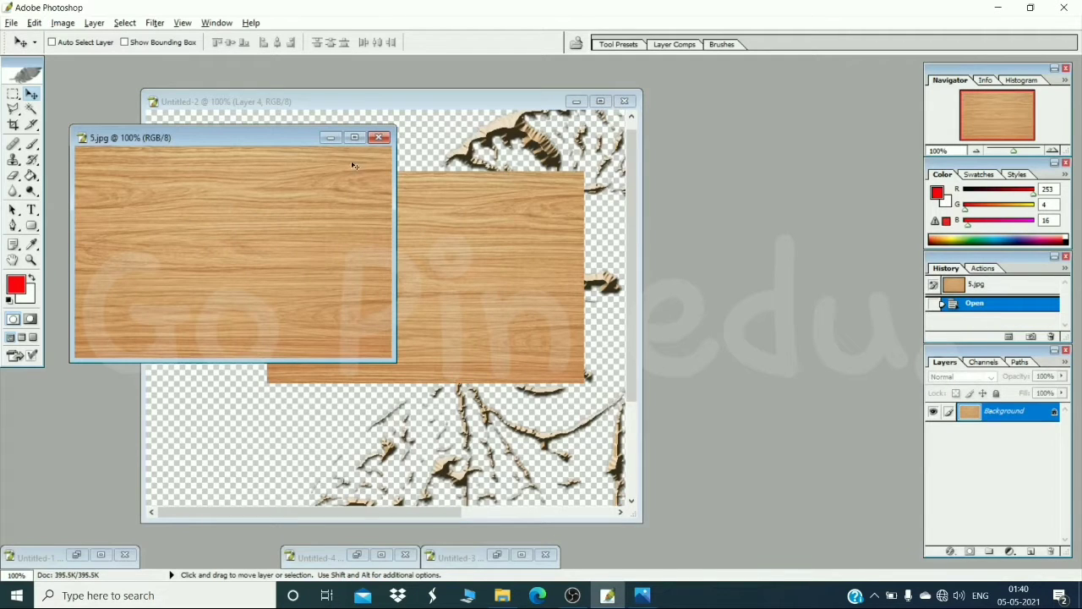
click(378, 137)
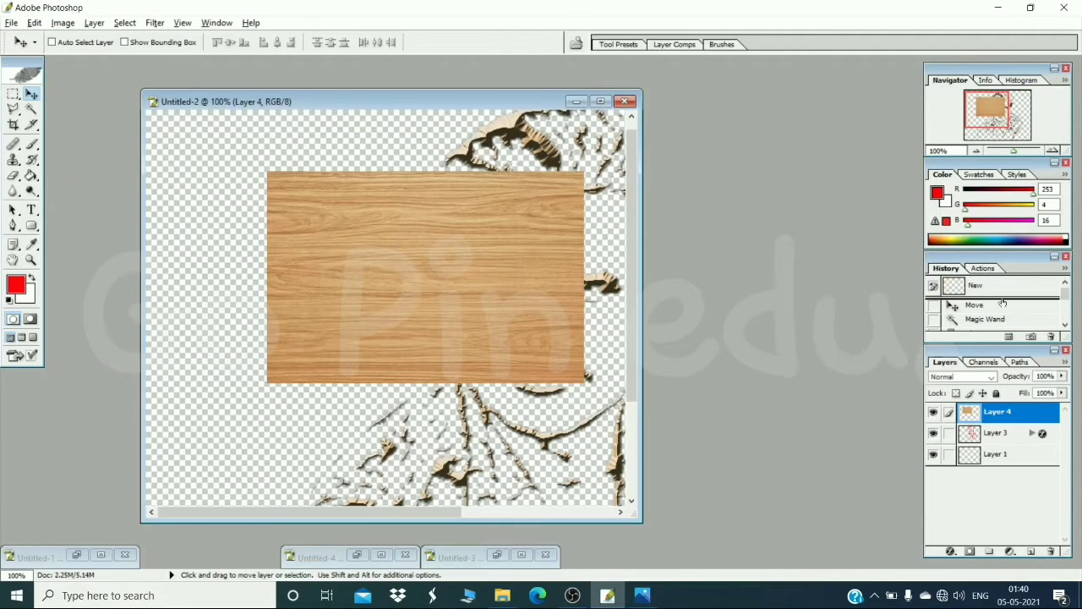
drag(1053, 413, 1054, 444)
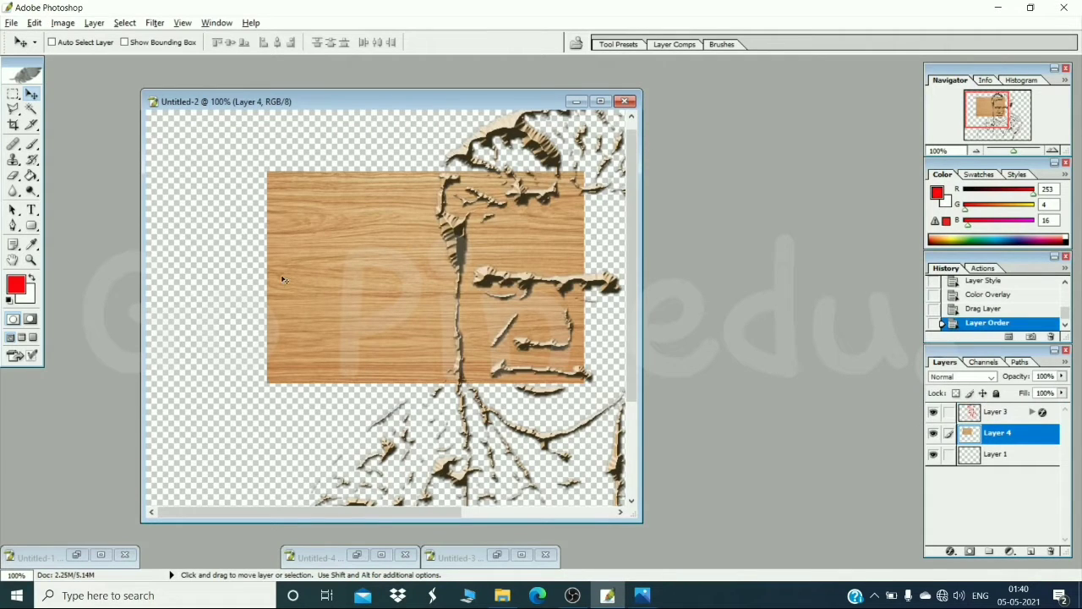
Maximize the document and move the wood texture layer into the upper-left corner of the canvas.
click(600, 100)
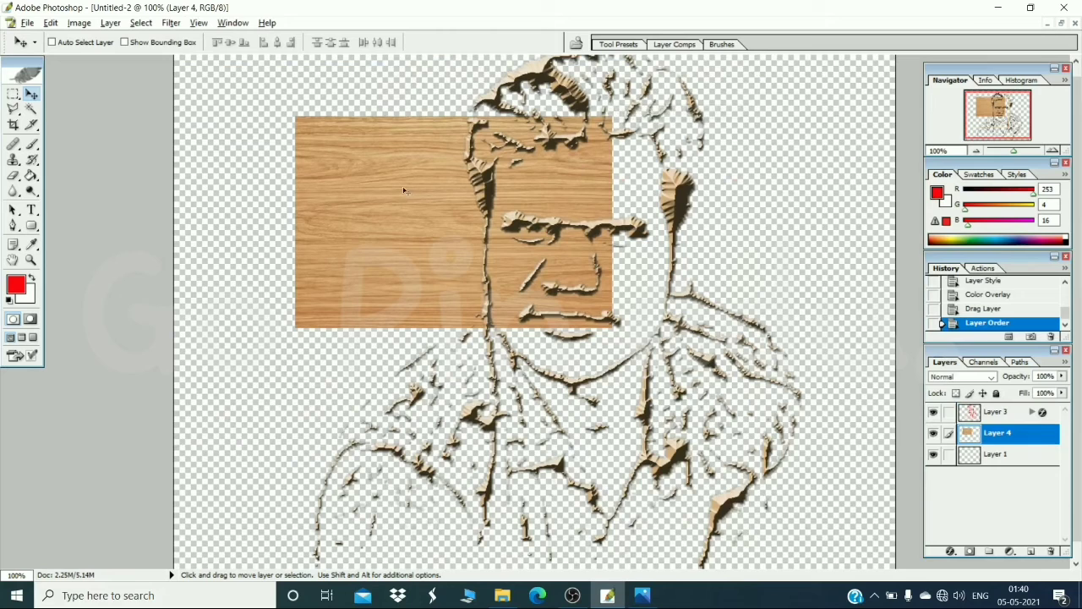
key(ctrl+t)
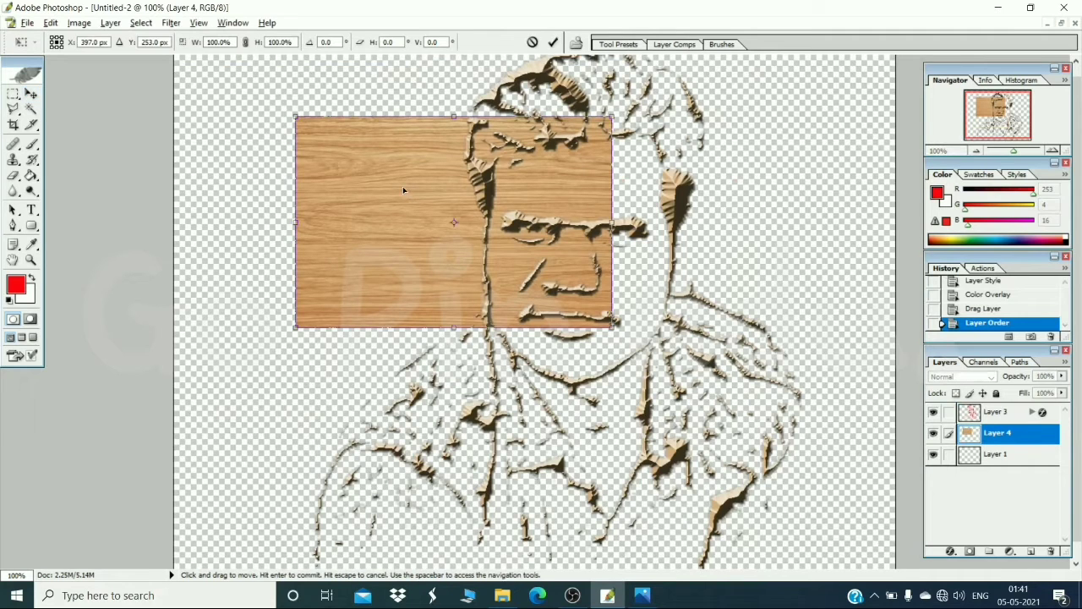
drag(398, 174, 332, 123)
drag(248, 76, 277, 92)
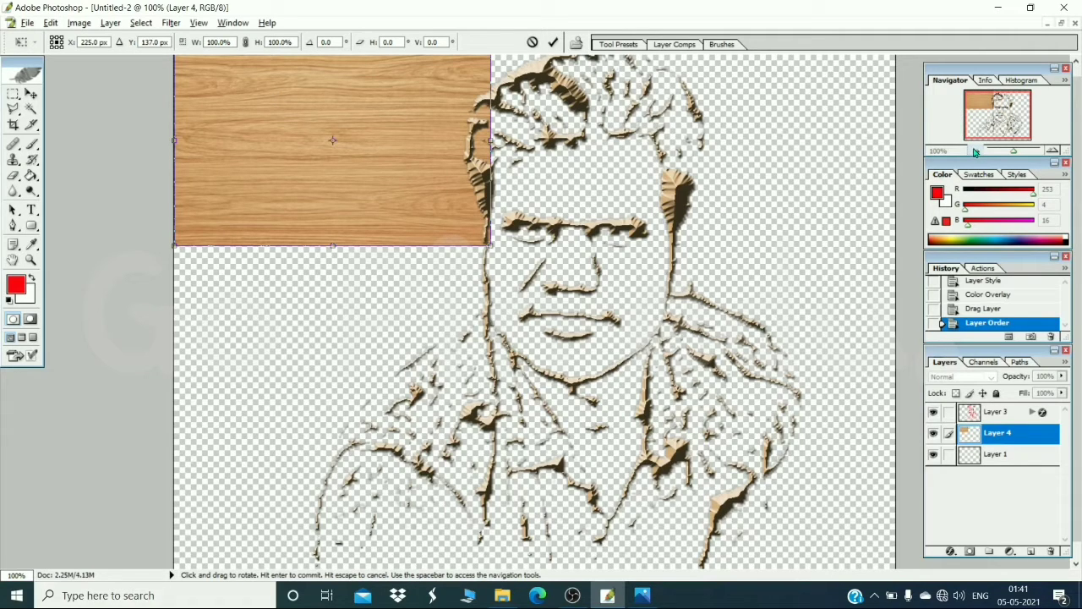
key(Return)
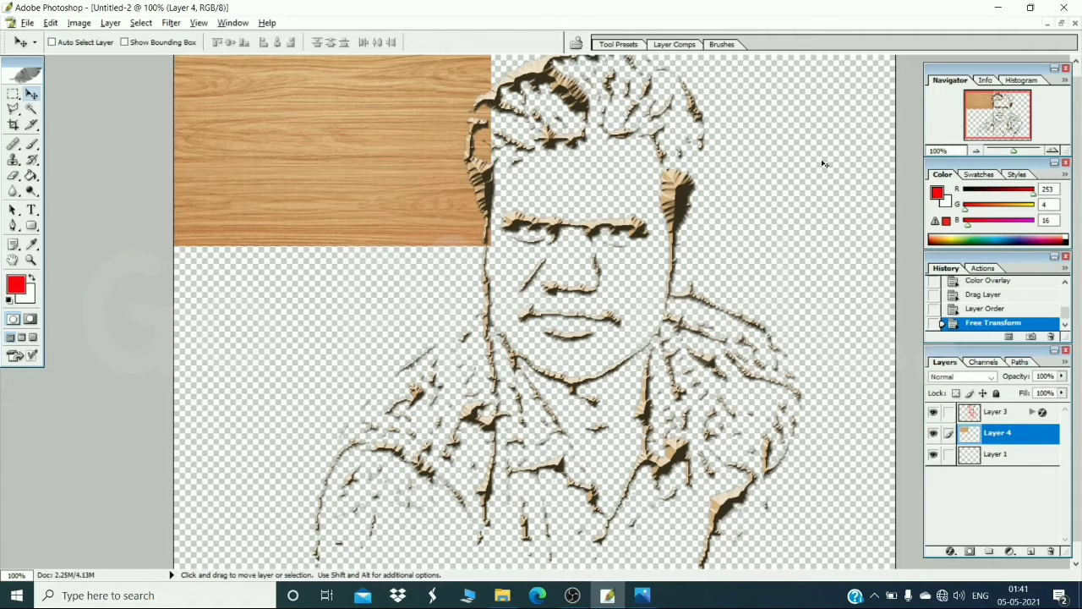
click(978, 151)
click(977, 151)
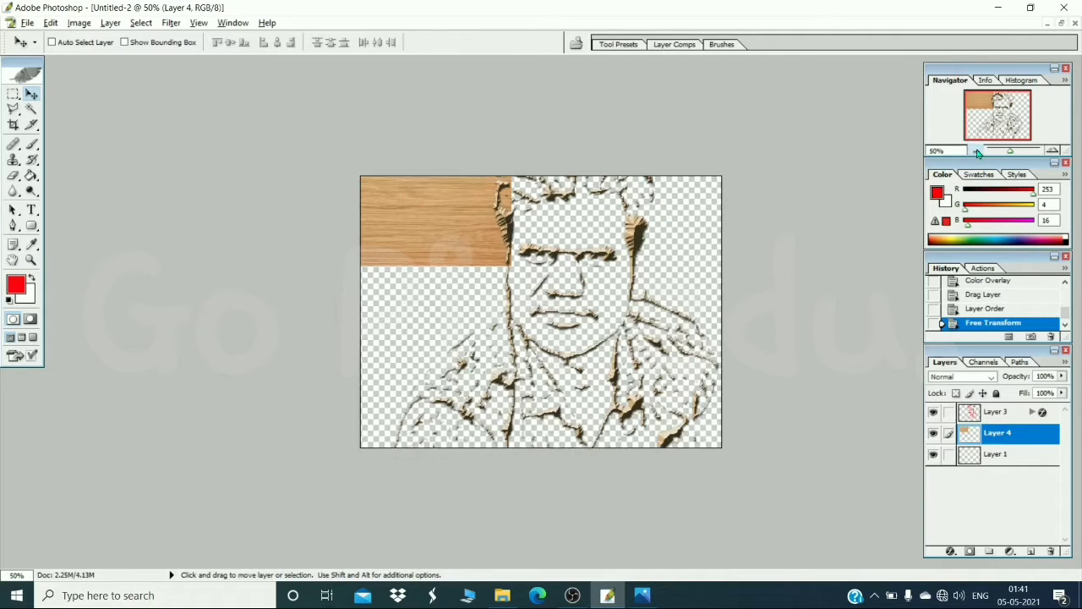
drag(372, 241, 372, 249)
Scale the wood texture layer to 227.6% width and 256.0% height so that it fills the whole canvas.
key(ctrl+t)
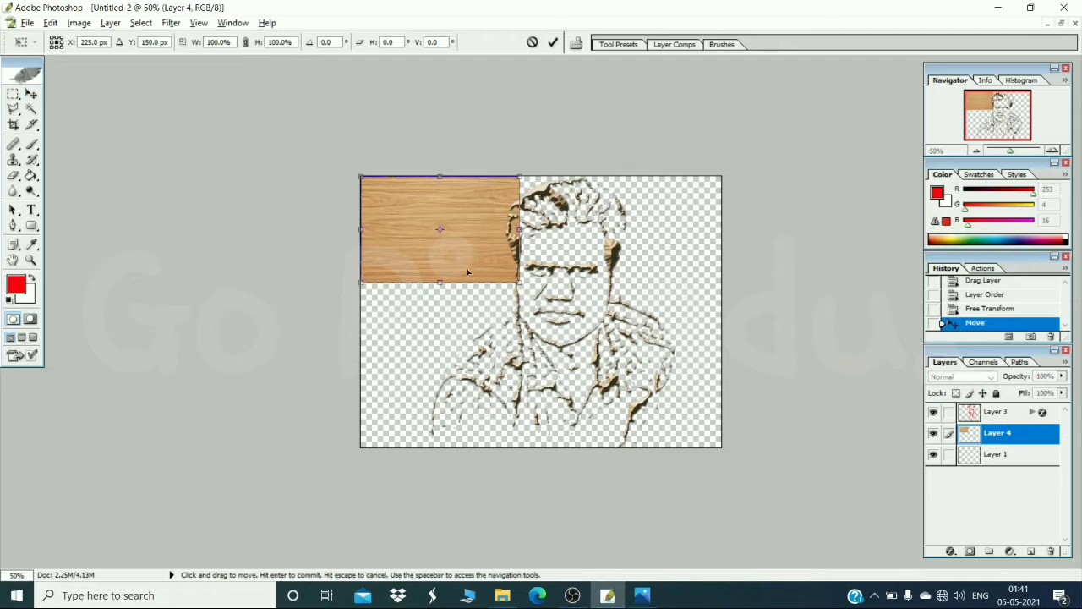
drag(521, 284, 721, 449)
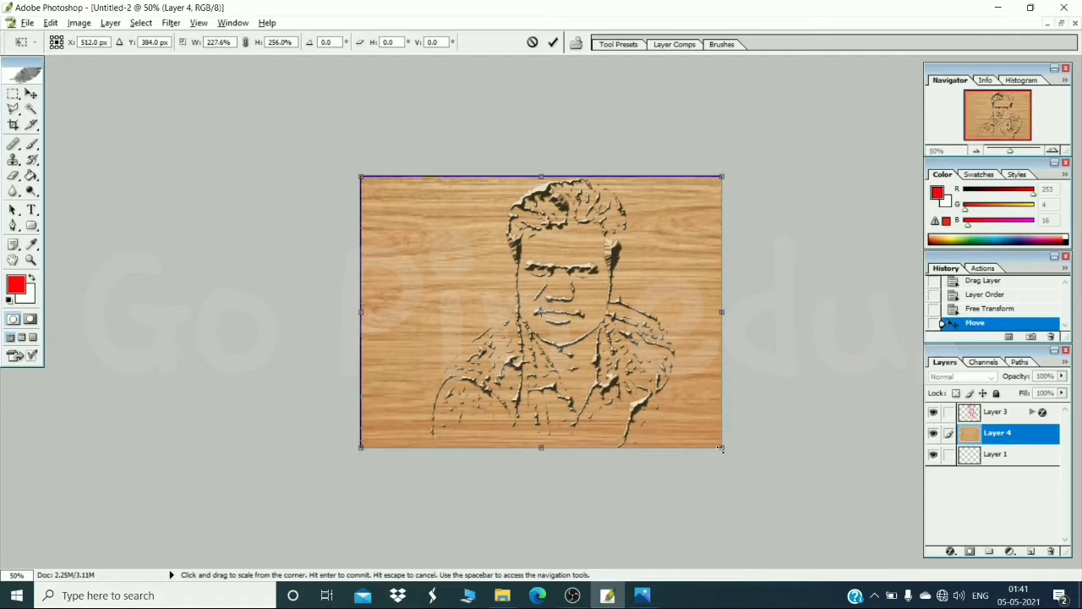
key(Return)
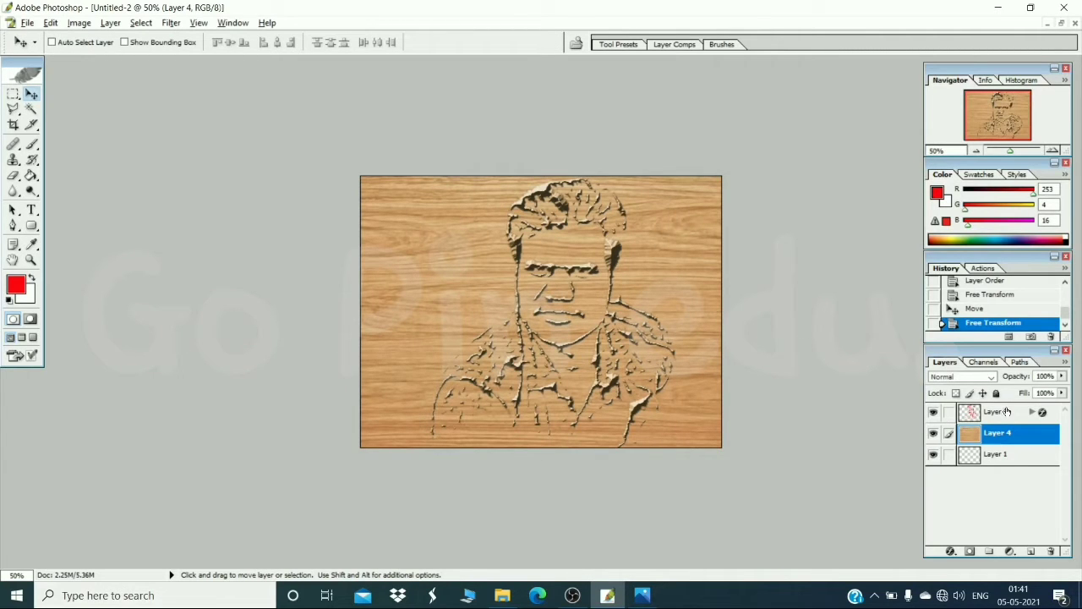
Move the sketch layer toward the canvas's right edge, keeping the portrait at nearly the same height.
click(1006, 411)
drag(564, 317, 605, 321)
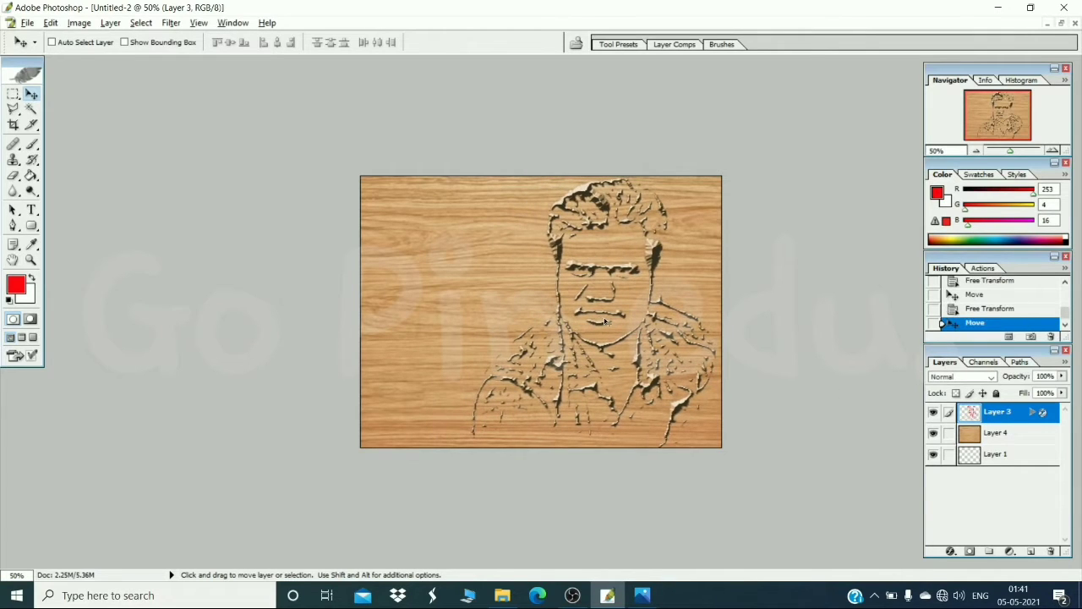
Add red Tempus Sans ITC text at 106.49 pt reading "Happy", "B`day" and the person's first name on three lines, placed beside the portrait.
click(31, 209)
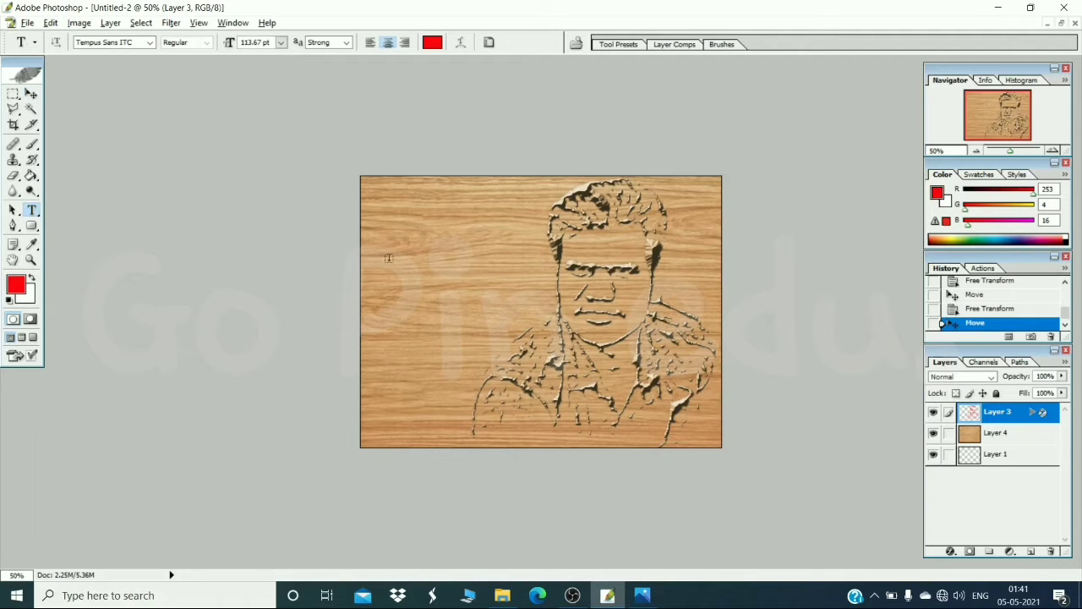
click(1052, 151)
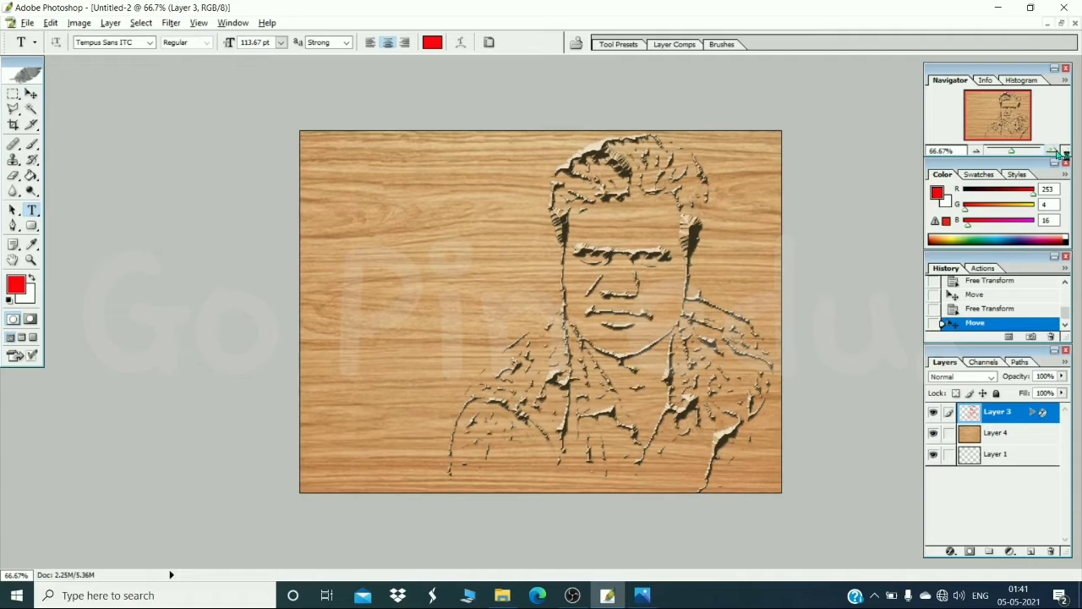
click(1062, 149)
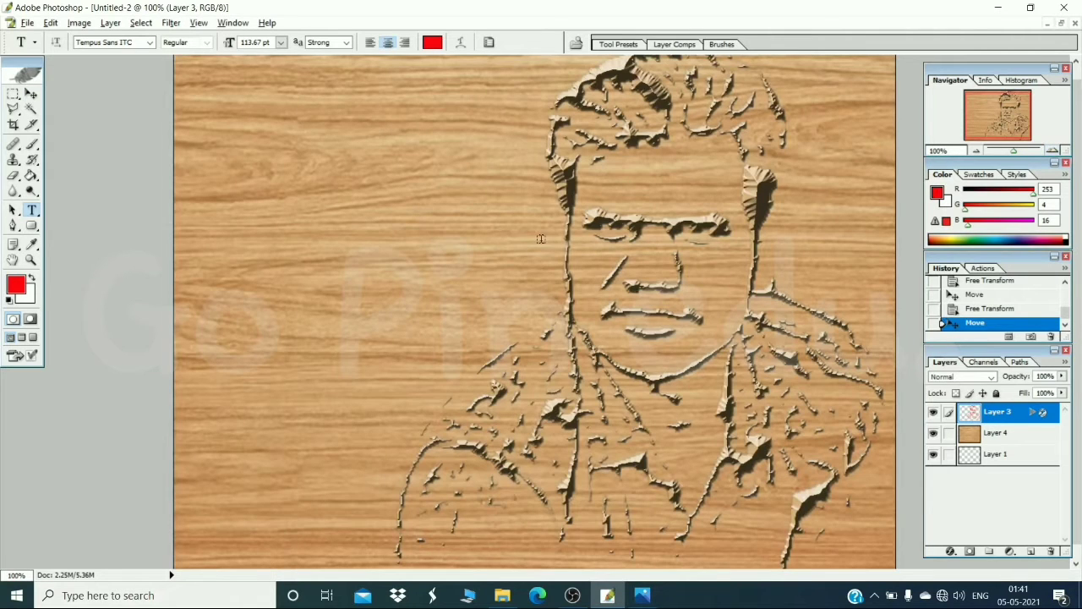
scroll(541, 239, up, 1)
click(209, 220)
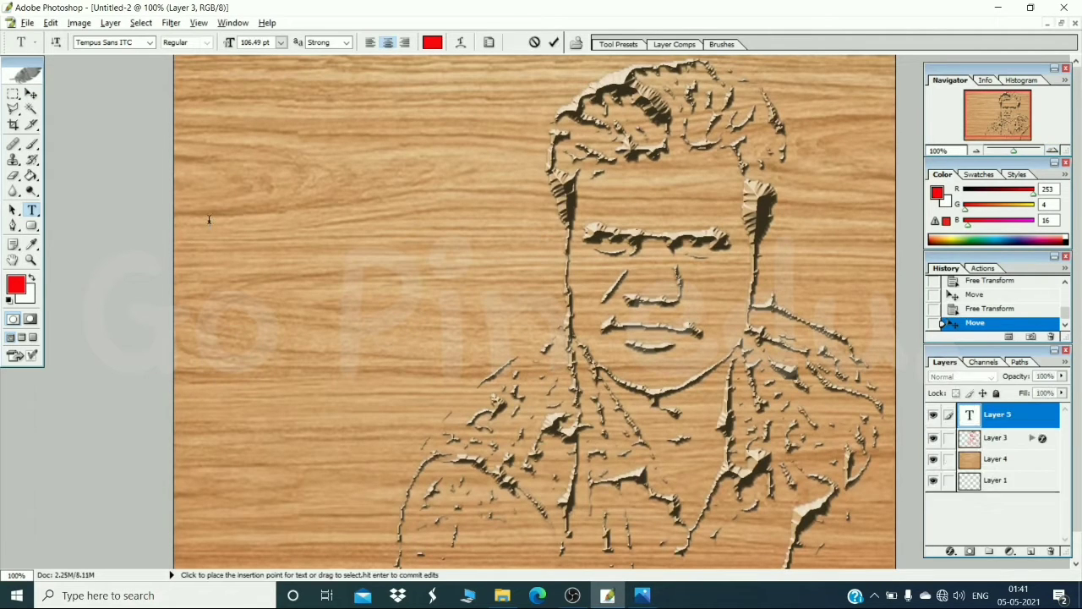
text(H)
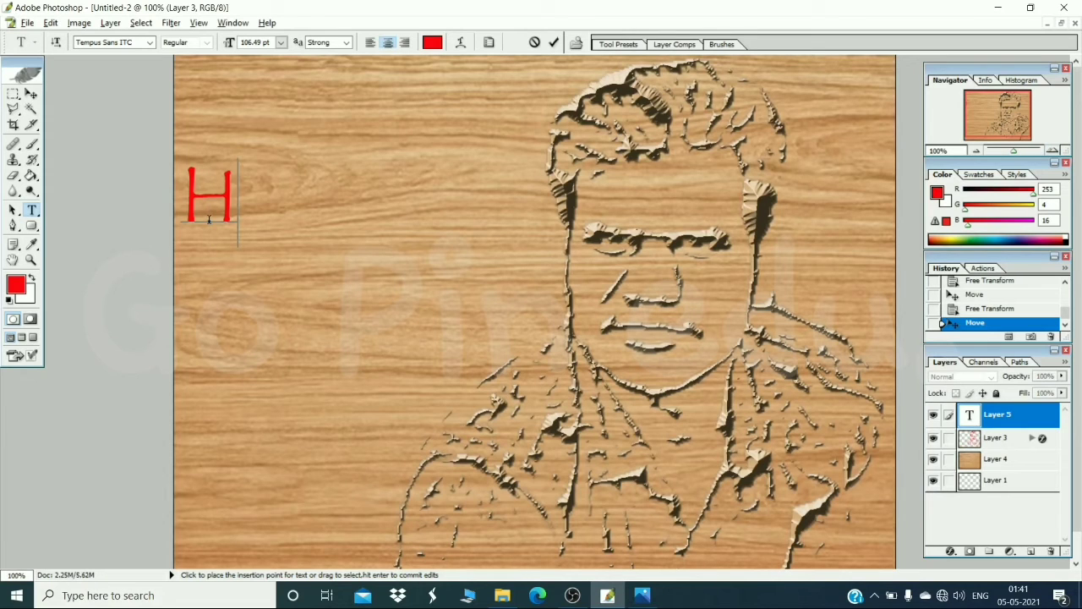
text(appy)
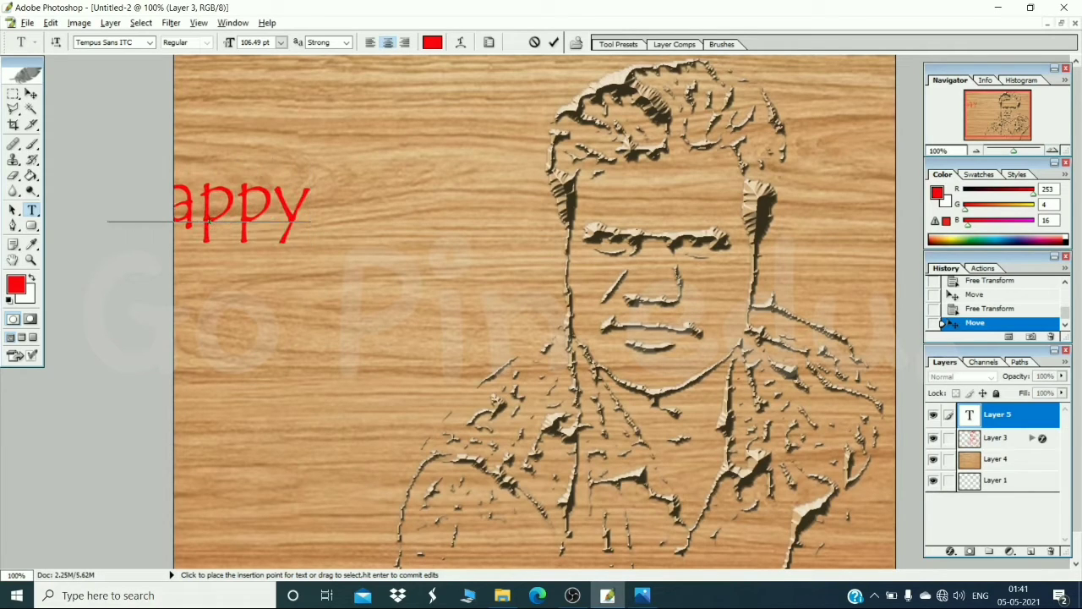
key(Return)
text(B)
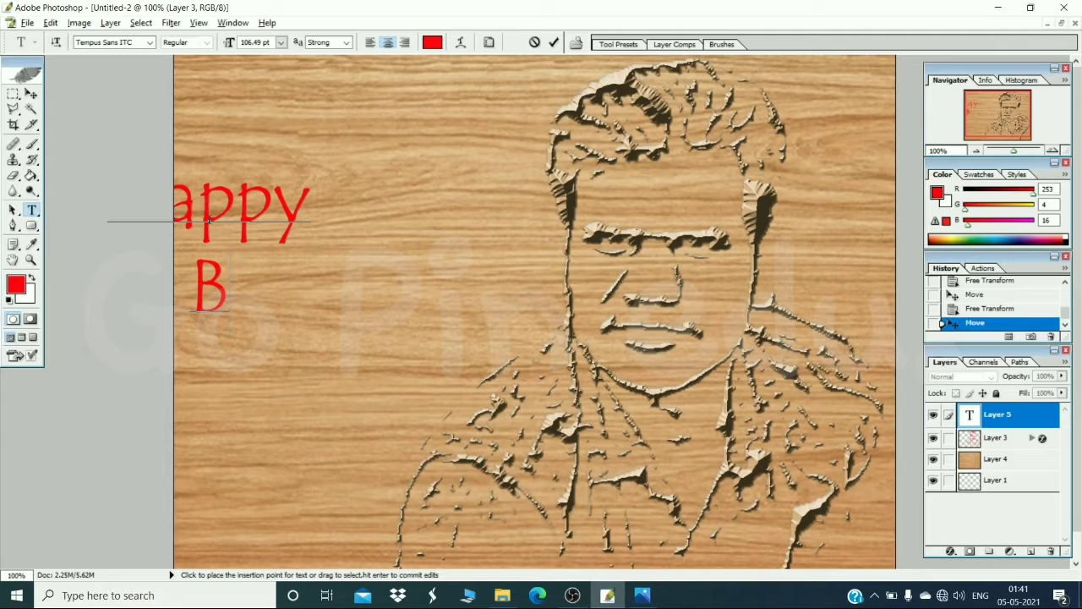
text(irthday)
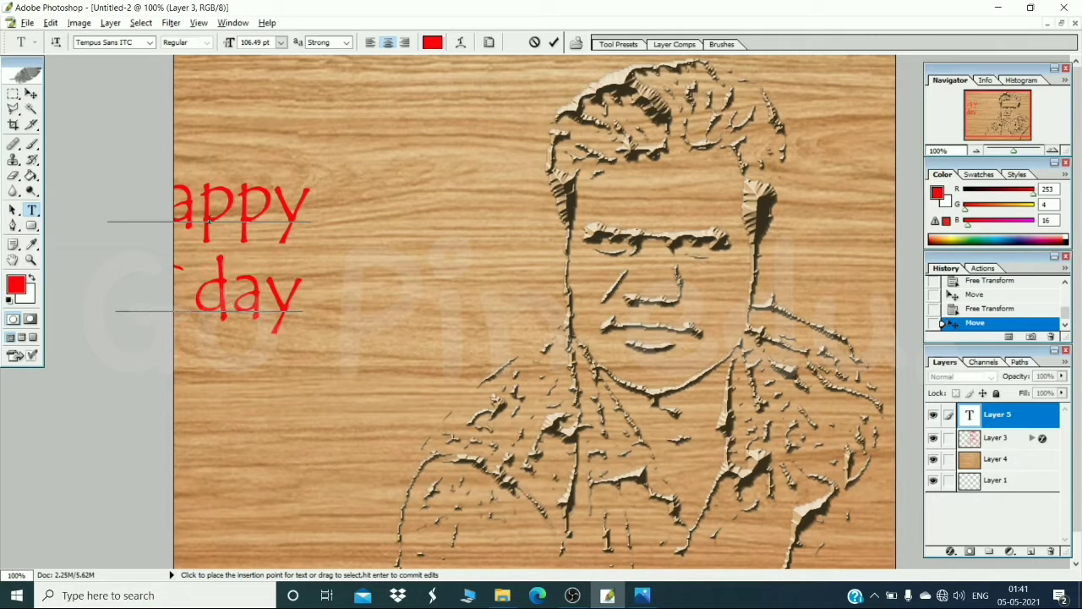
key(Return)
text(Ni)
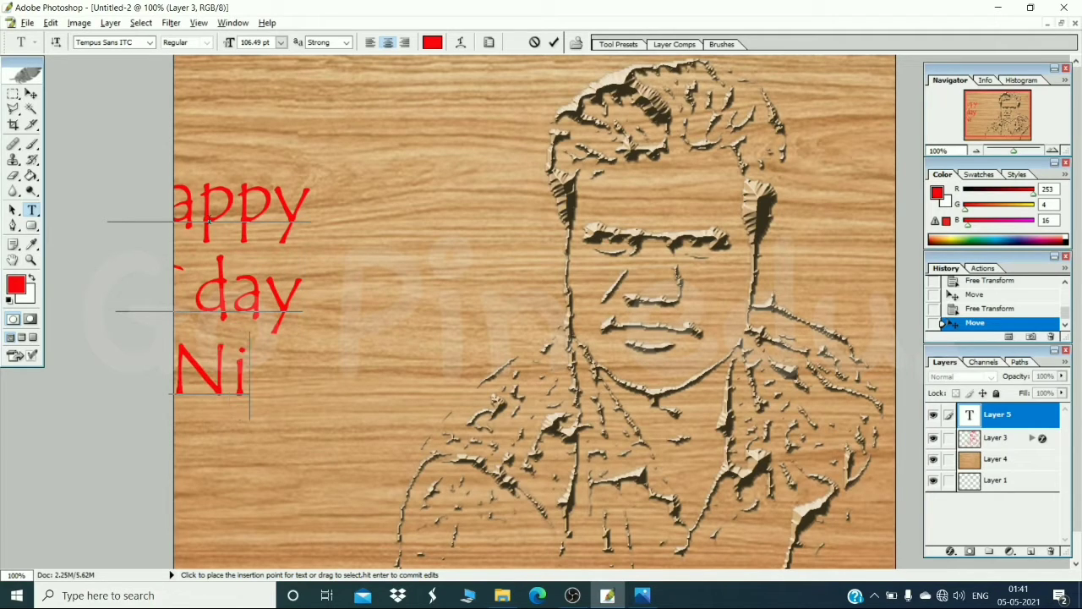
text(raj)
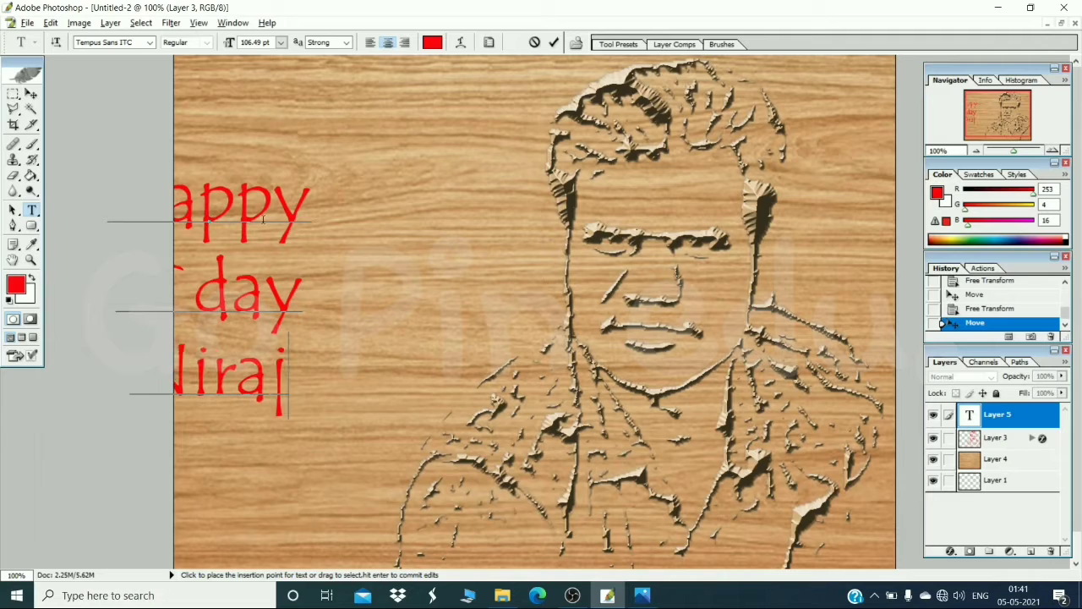
drag(374, 289, 508, 258)
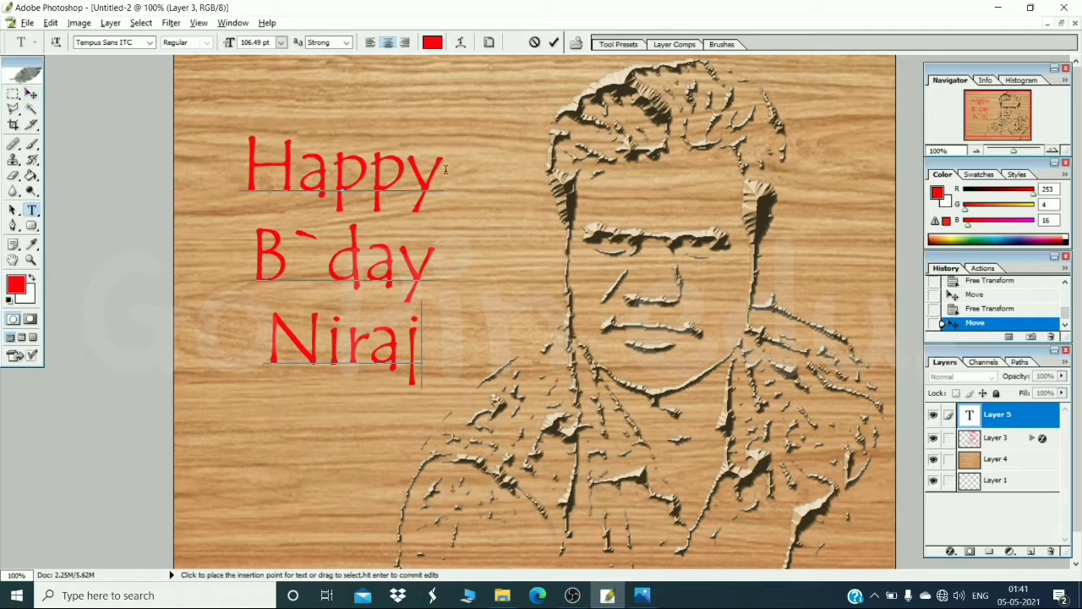
click(1038, 421)
Add a Multiply Drop Shadow to the text layer with 85% opacity, 27 px distance, 4% spread and 7 px size.
double_click(1051, 422)
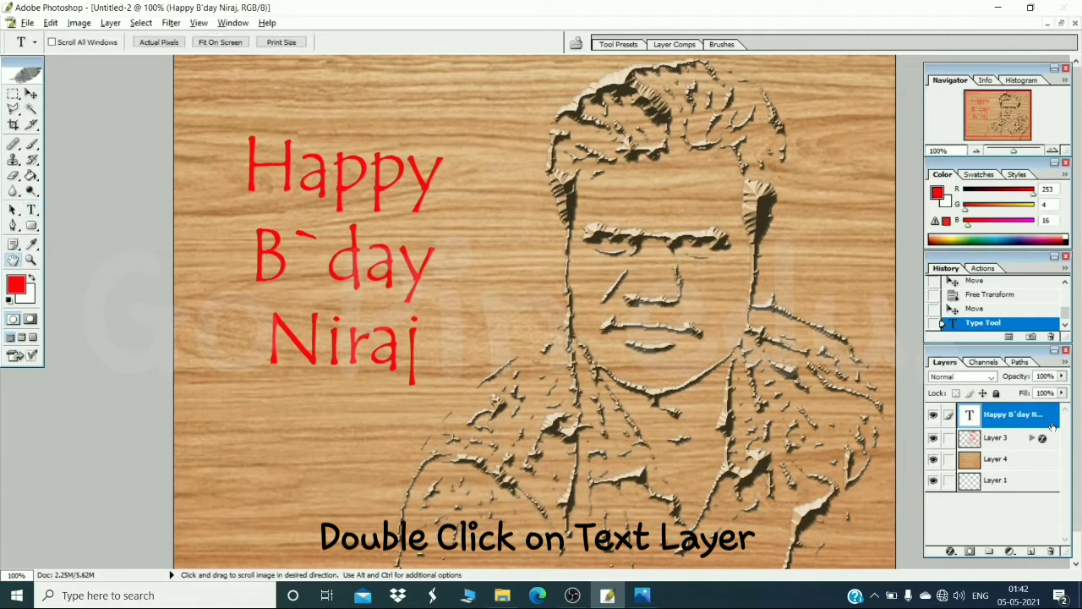
drag(888, 109, 761, 109)
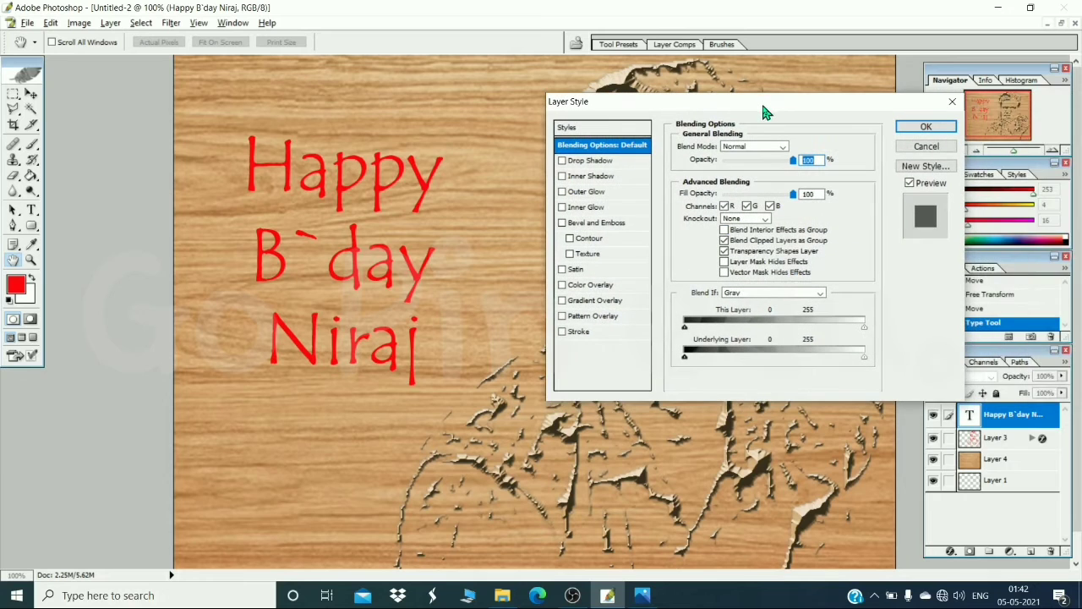
click(602, 162)
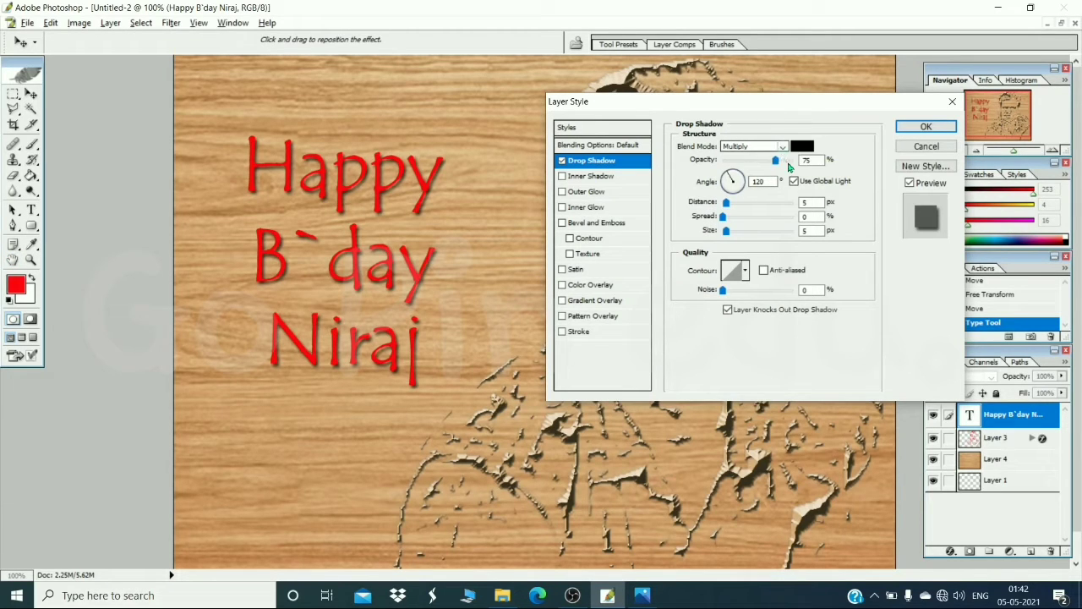
drag(775, 161, 782, 166)
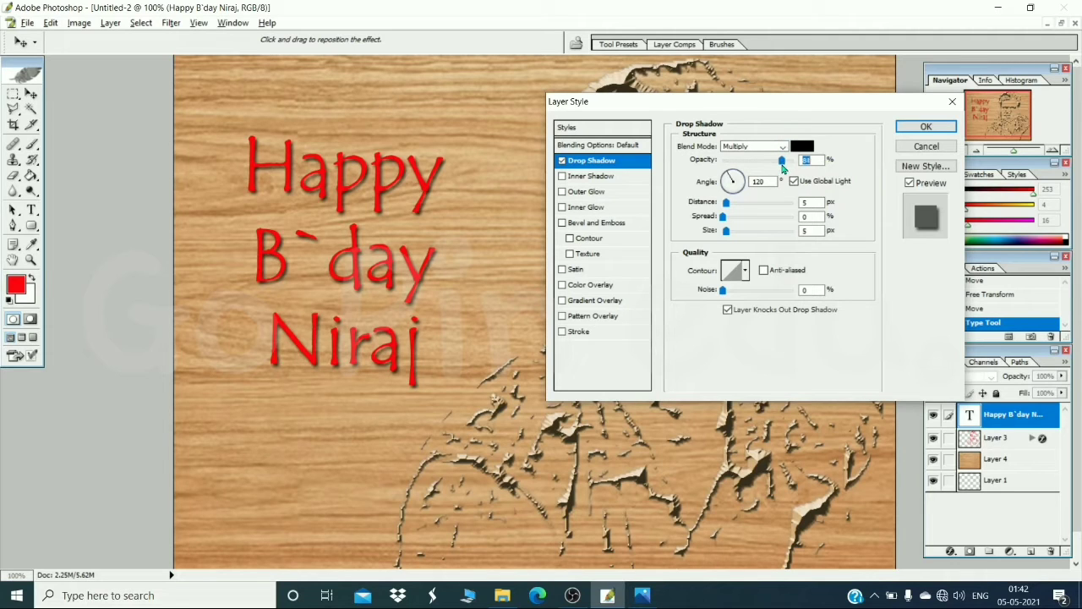
click(784, 149)
click(783, 149)
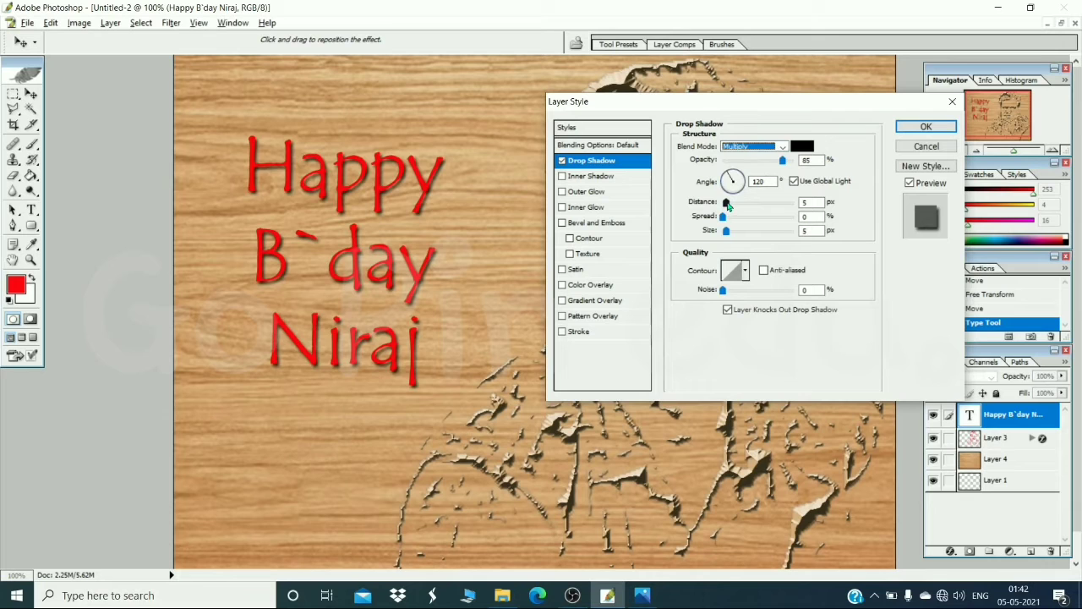
mouse_move(727, 204)
mouse_down()
mouse_move(773, 215)
mouse_move(742, 209)
mouse_move(727, 224)
mouse_up()
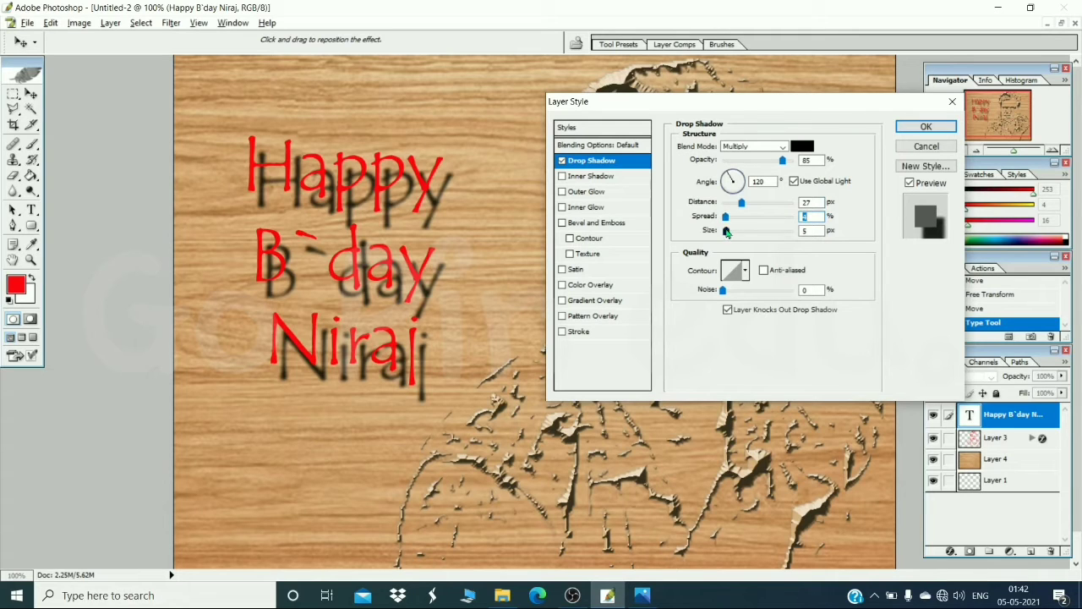
drag(726, 231, 728, 237)
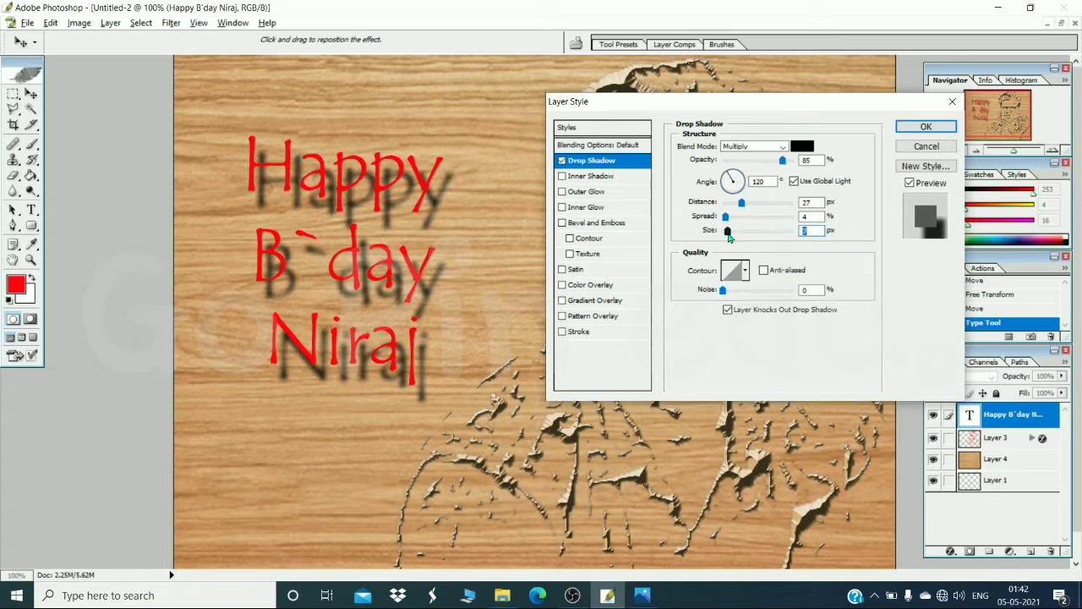
drag(728, 236, 728, 237)
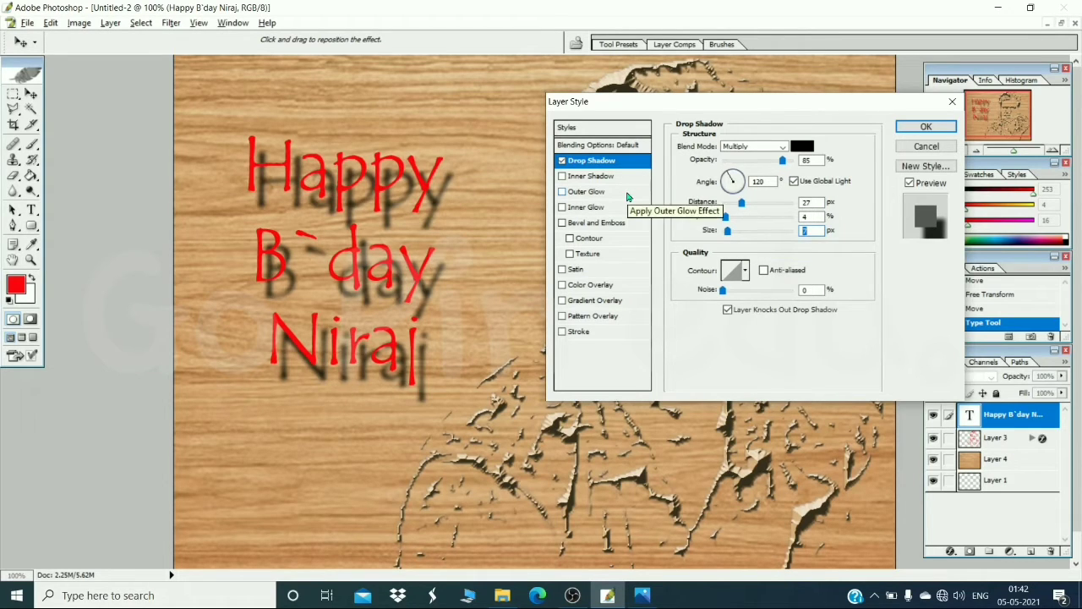
Add a Chisel Hard Inner Bevel to the text layer with 650% depth and an increased bevel size.
click(577, 226)
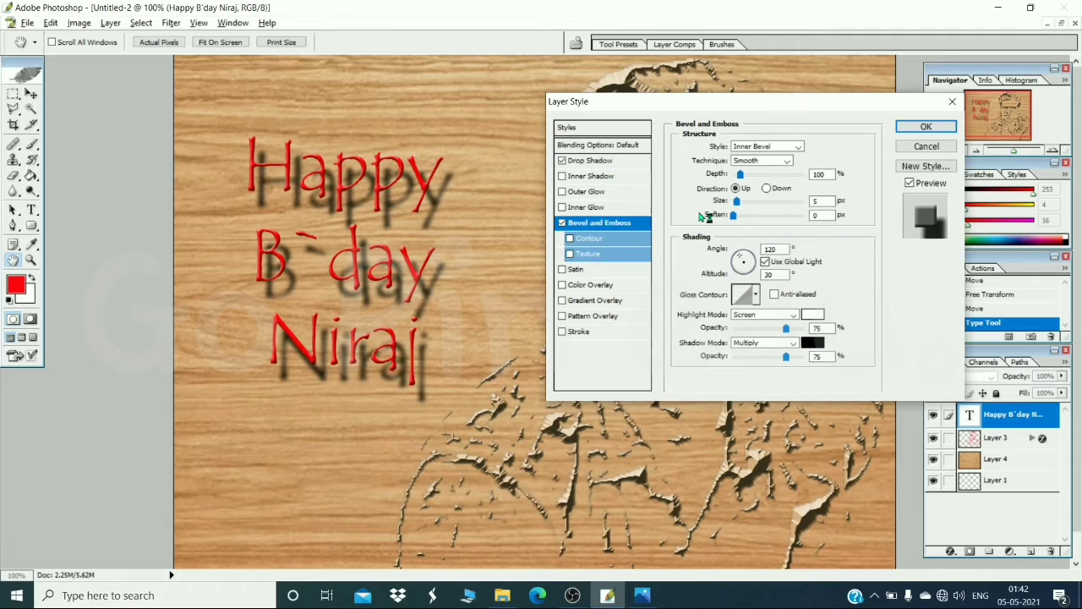
click(775, 150)
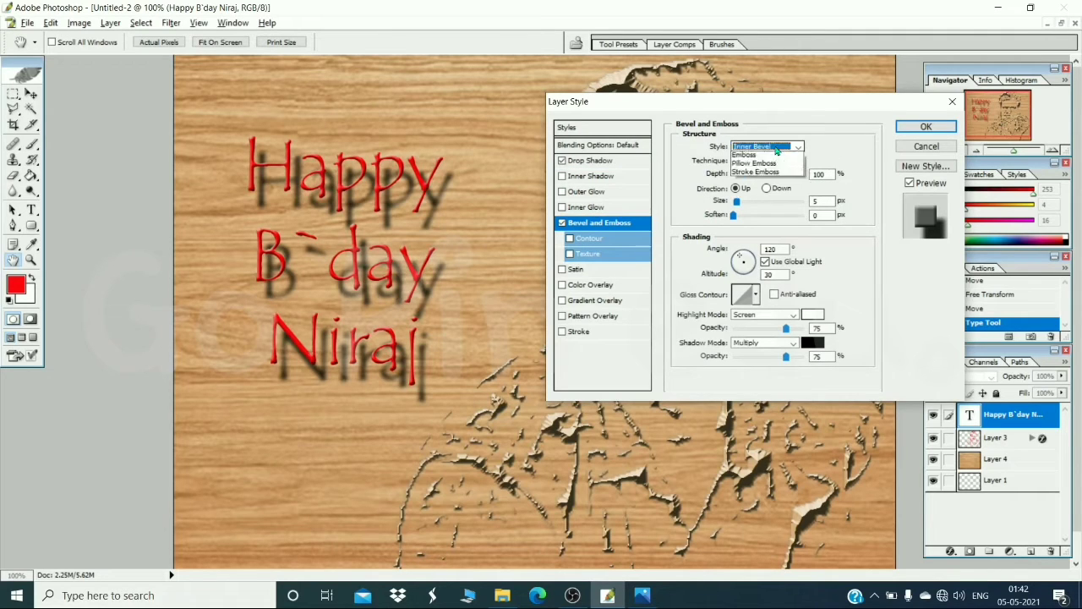
click(776, 151)
click(778, 160)
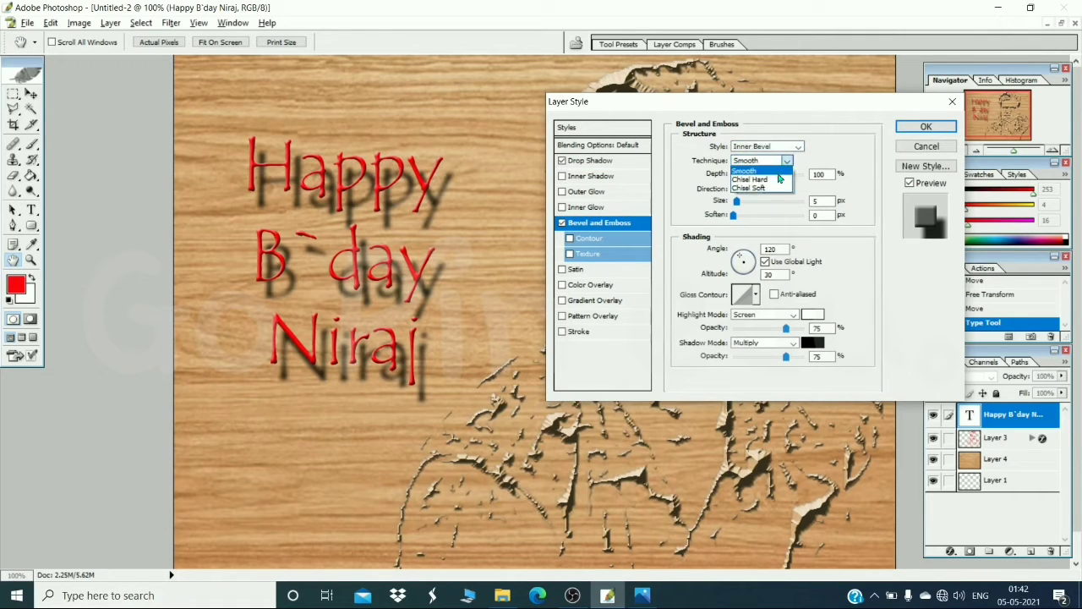
click(780, 181)
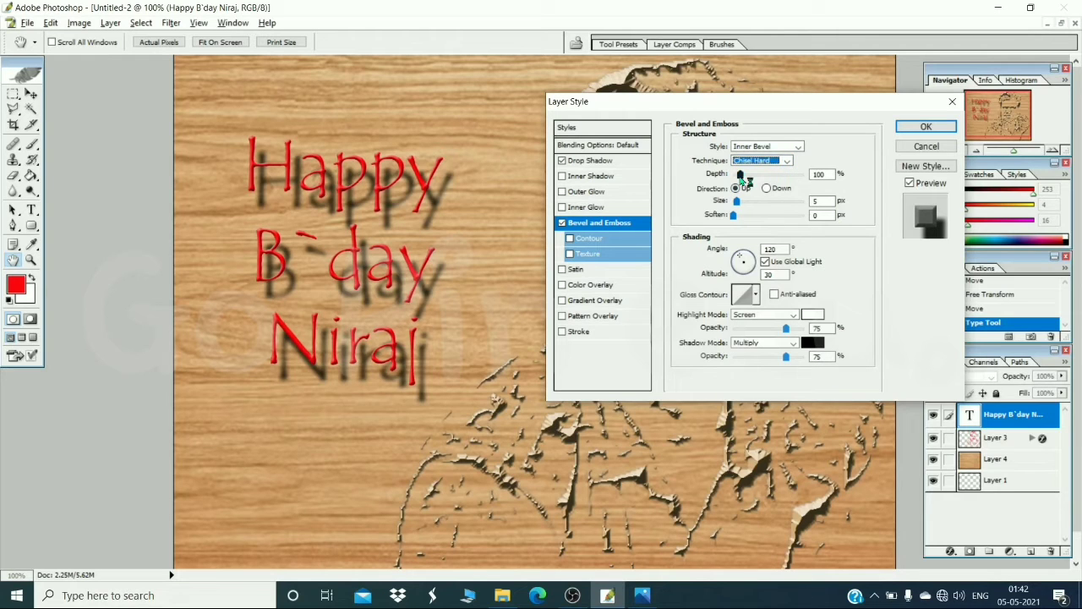
drag(741, 175, 781, 194)
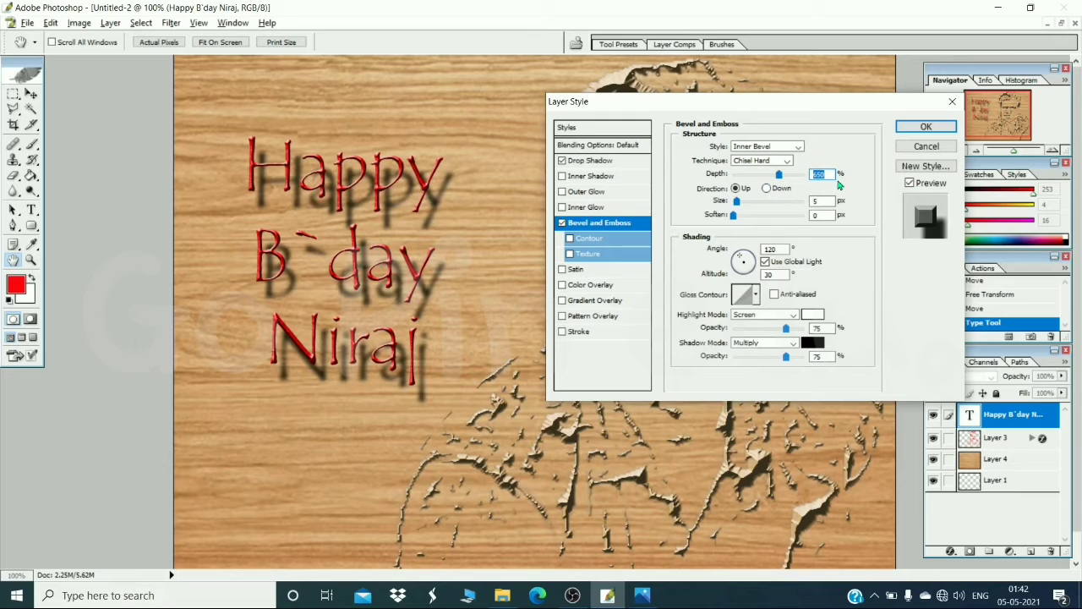
click(738, 203)
click(737, 204)
drag(737, 204, 747, 207)
Add a Normal Color Overlay in color C69364 at 100% opacity to the text layer and apply its layer styles.
click(603, 287)
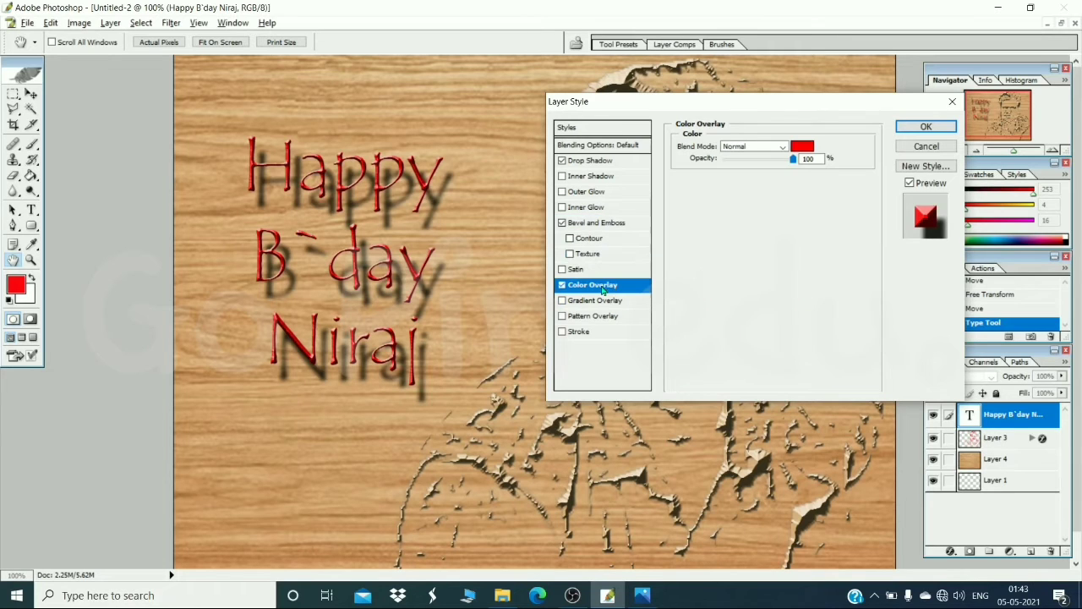
click(802, 146)
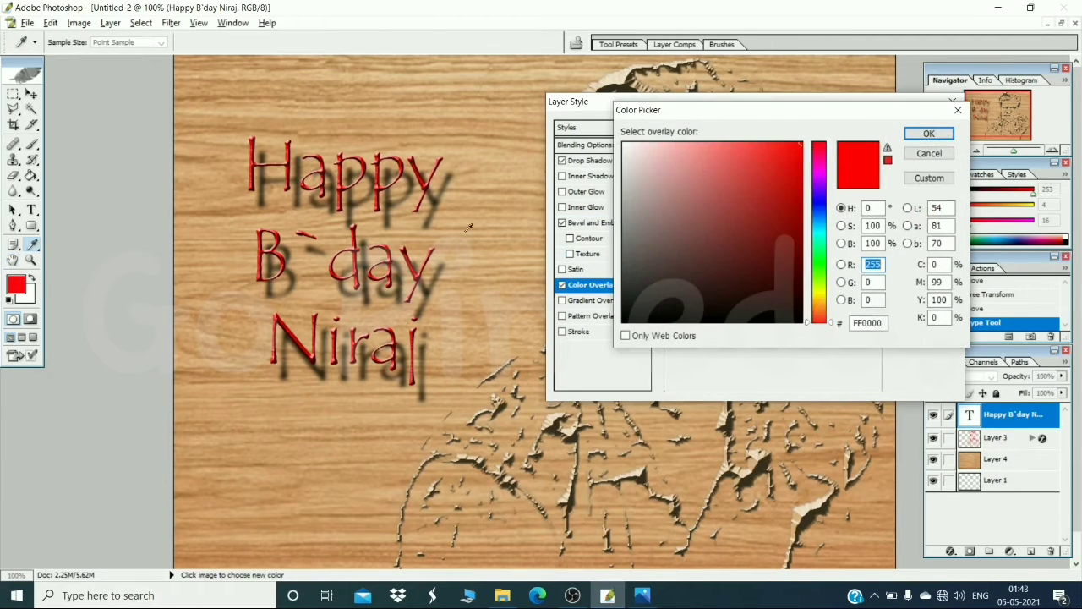
click(459, 234)
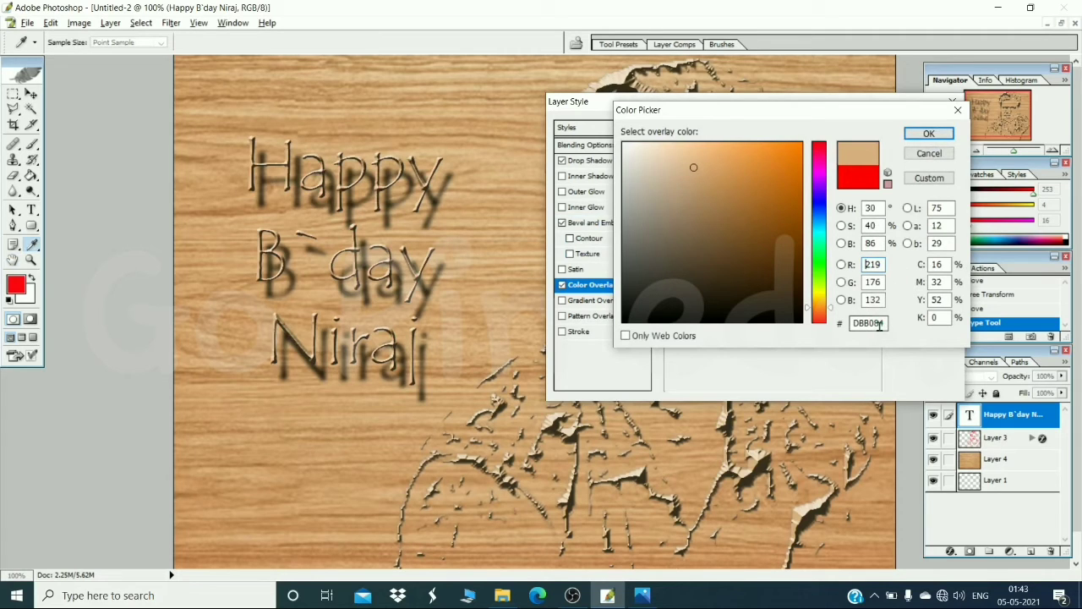
double_click(879, 325)
text(C693)
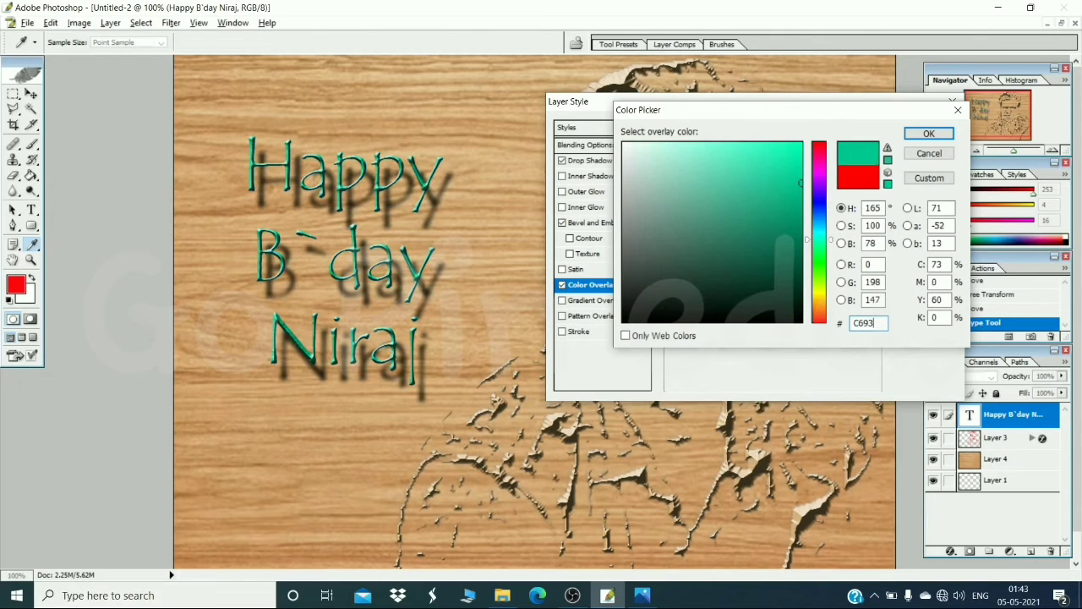
text(64)
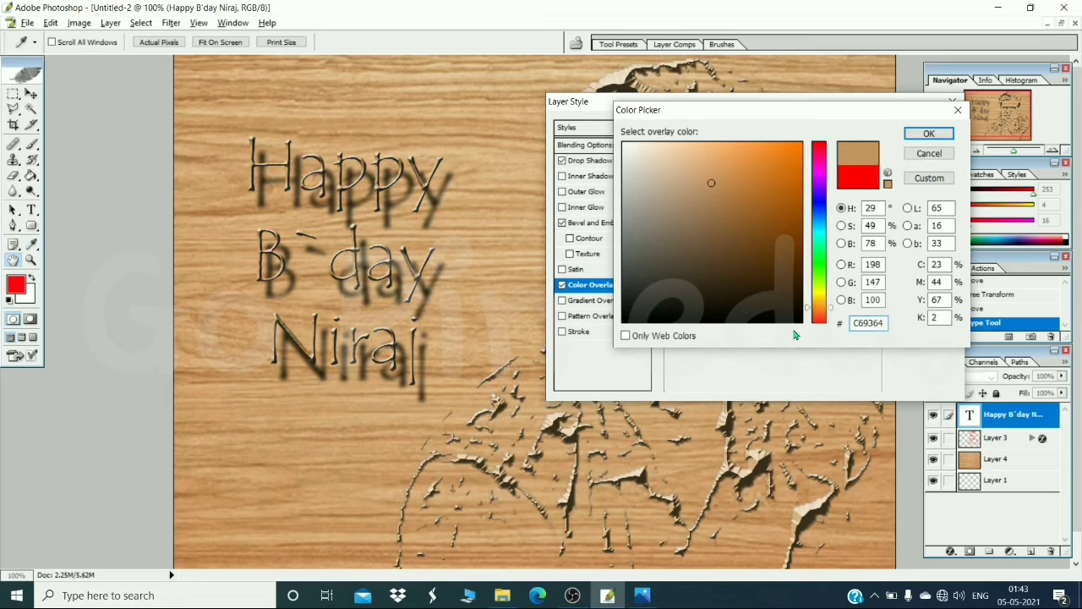
key(Return)
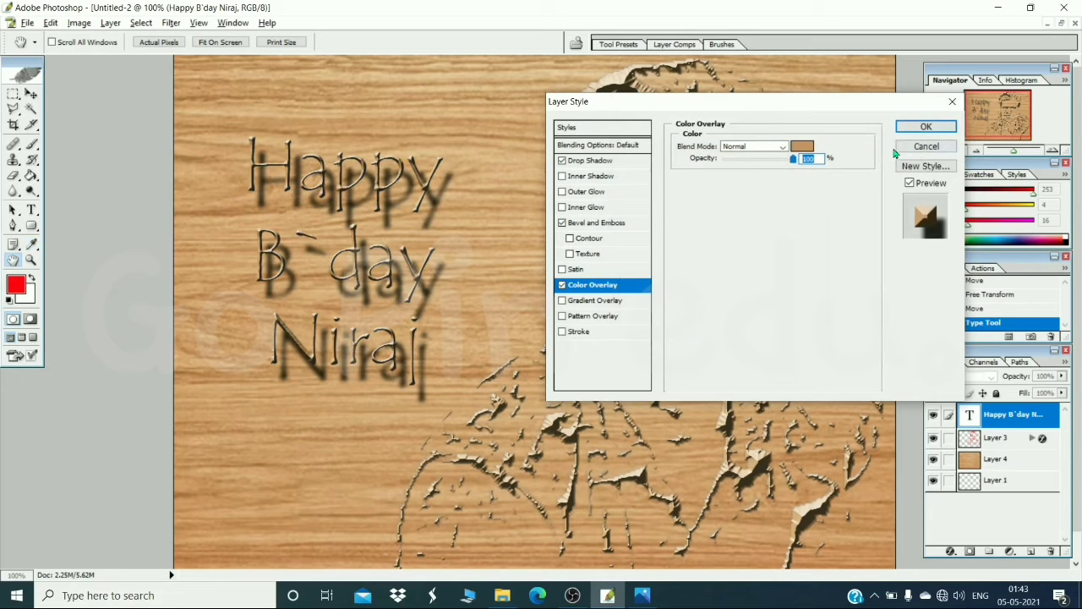
click(912, 125)
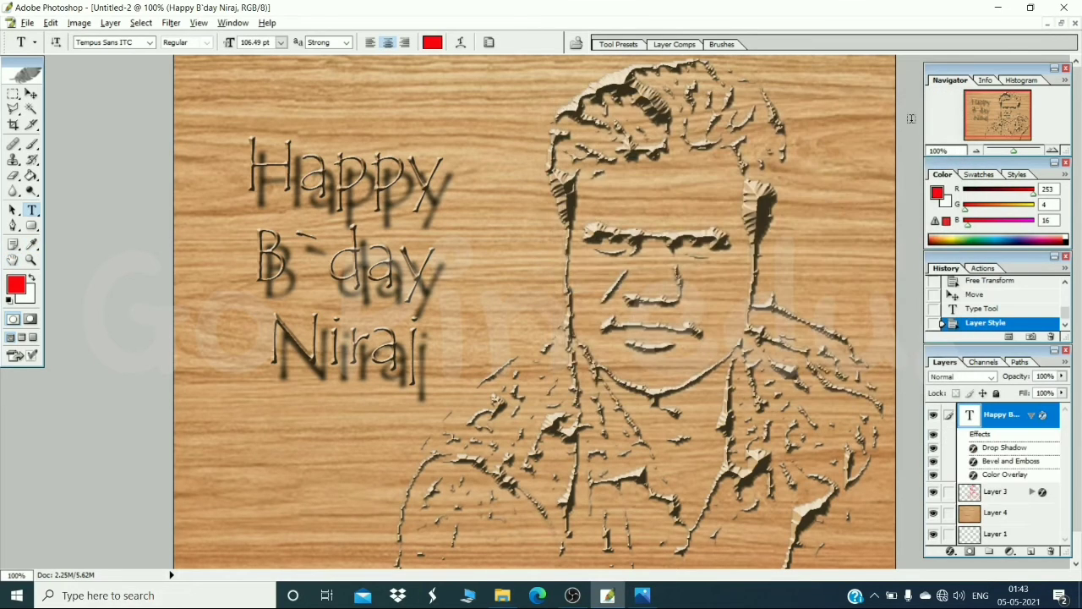
Rotate the birthday text by about -17.3° and place its center at about X 258.4 px, Y 273.4 px.
click(977, 150)
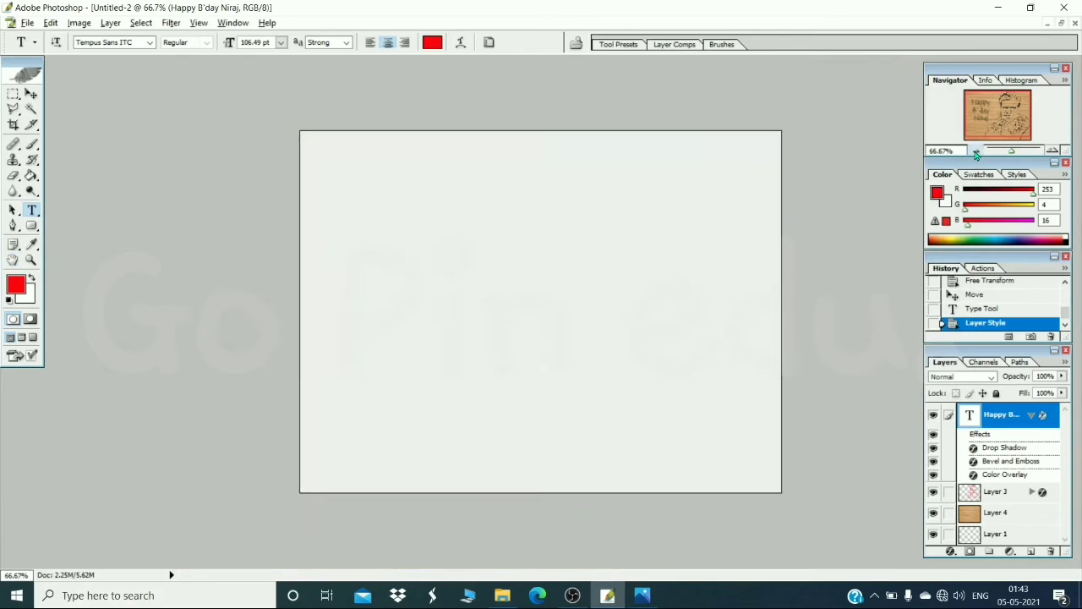
click(30, 94)
key(ctrl+t)
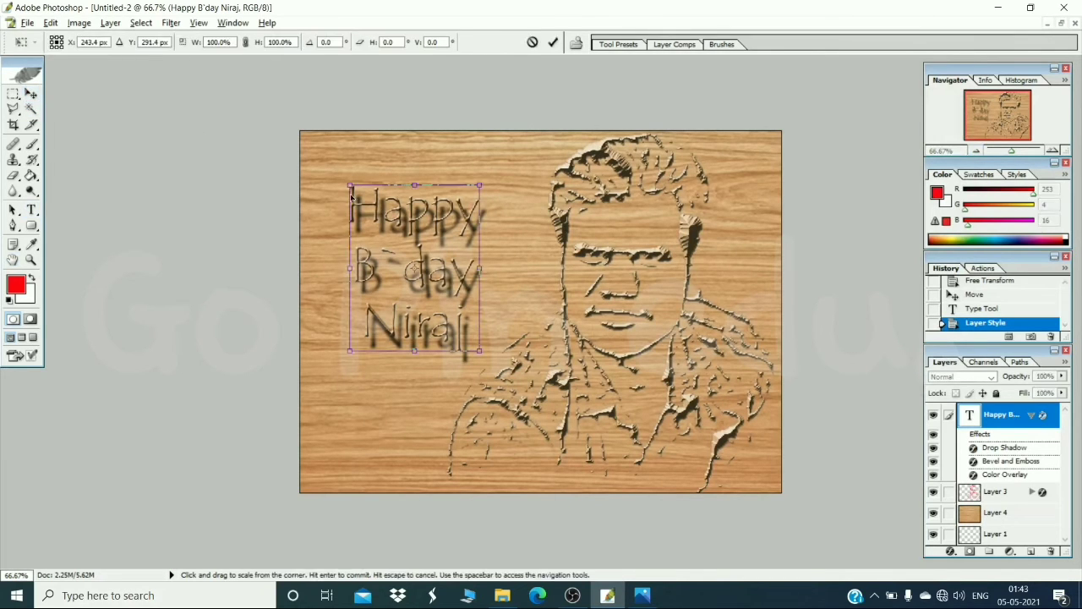
drag(504, 364, 520, 327)
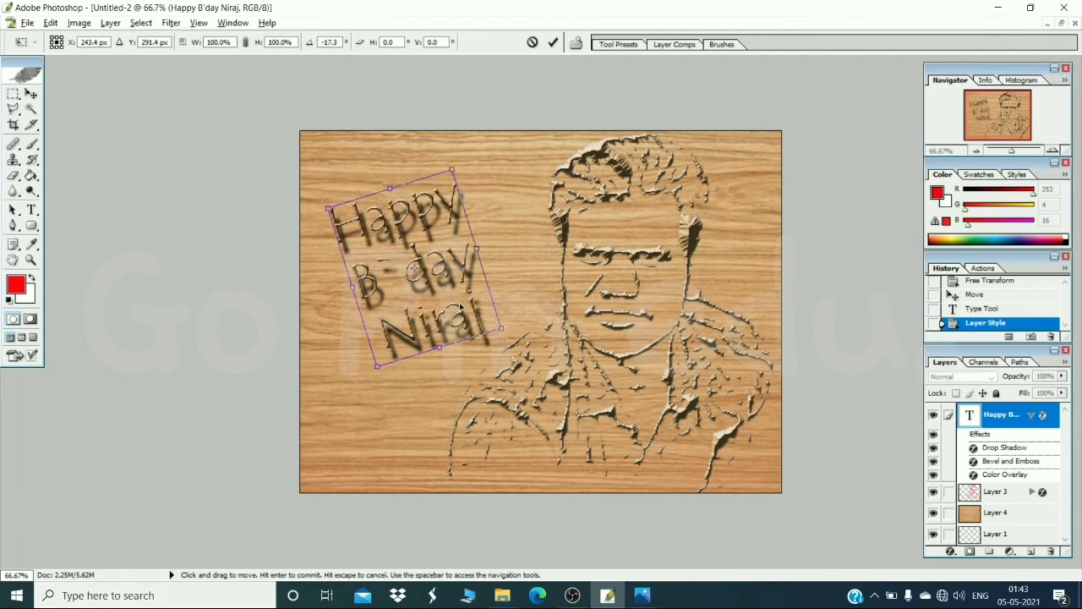
drag(459, 307, 467, 297)
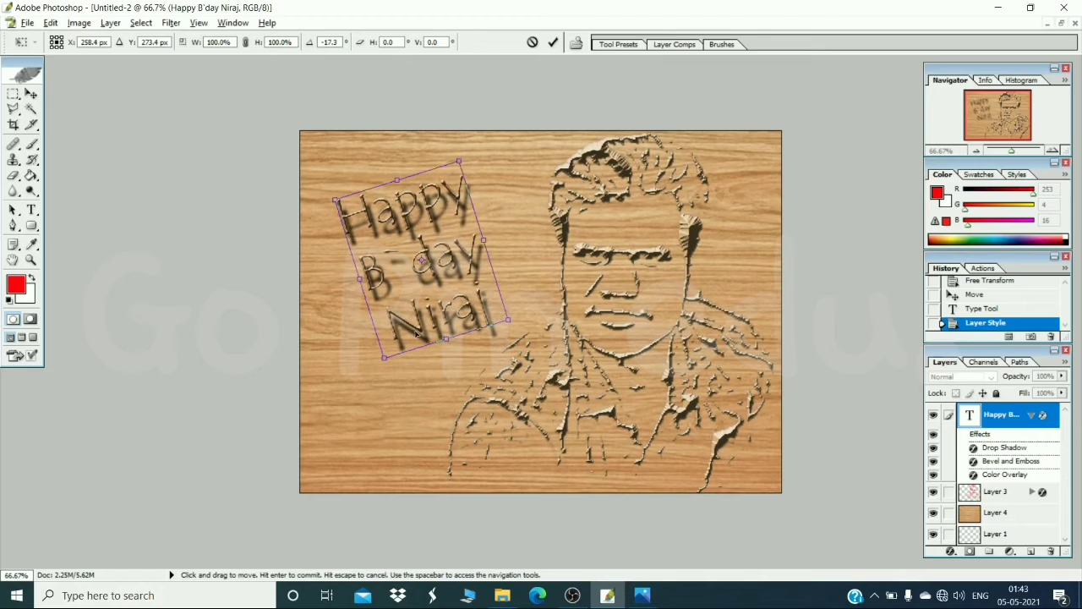
key(Return)
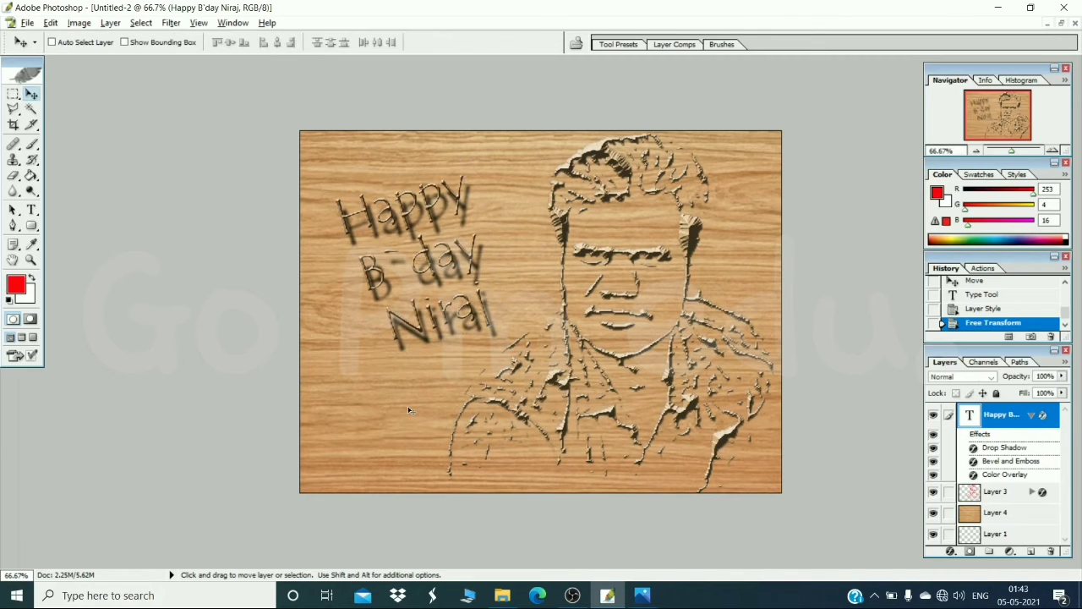
Try to set the rotated birthday text's size to 113.67 pt without selecting its characters, and undo the attempt.
click(32, 210)
click(393, 203)
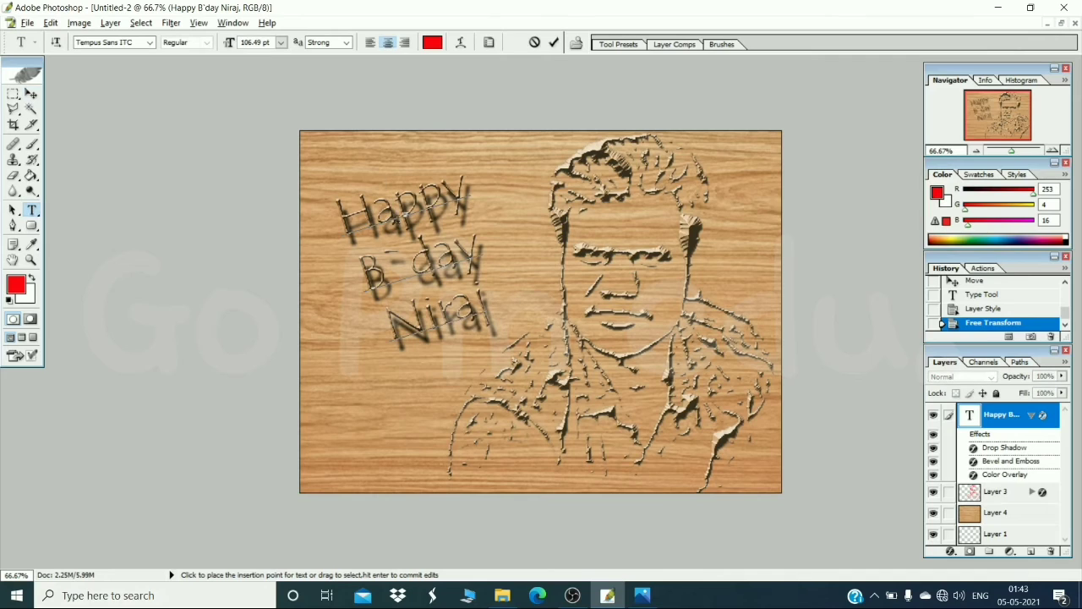
click(266, 43)
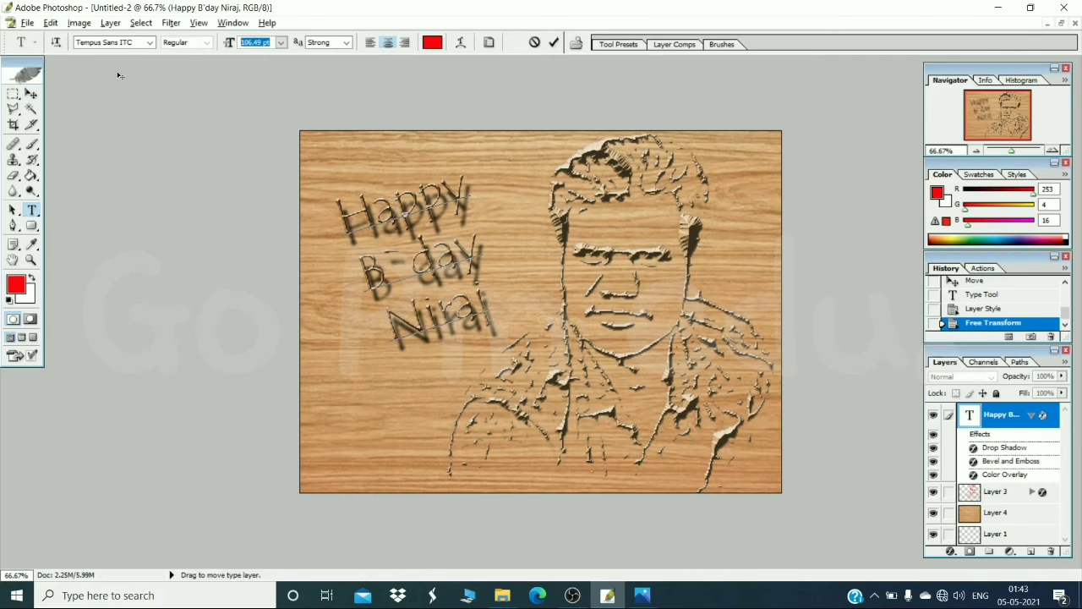
text(113.67)
key(Return)
key(ctrl+z)
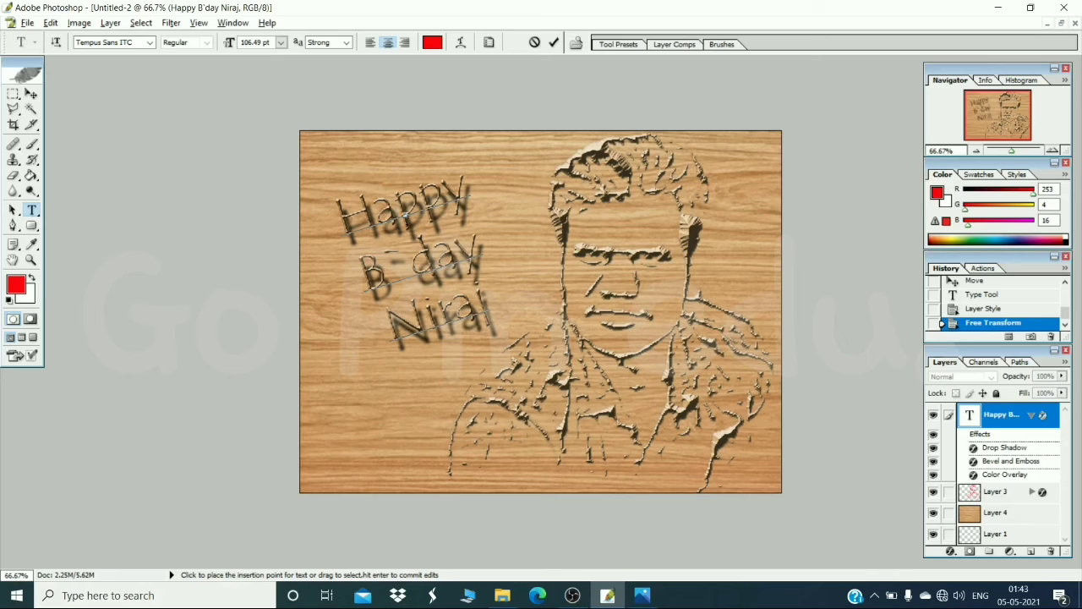
Set the size of all three birthday text lines to 113.67 pt and shift the text slightly up and away from the portrait.
key(ctrl+a)
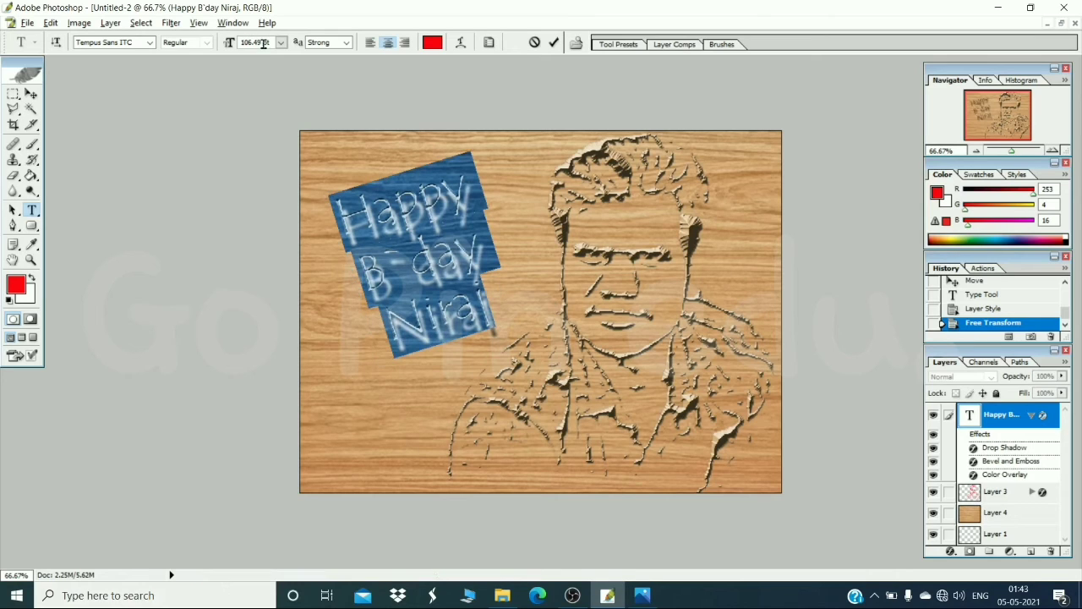
drag(276, 42, 169, 54)
text(1)
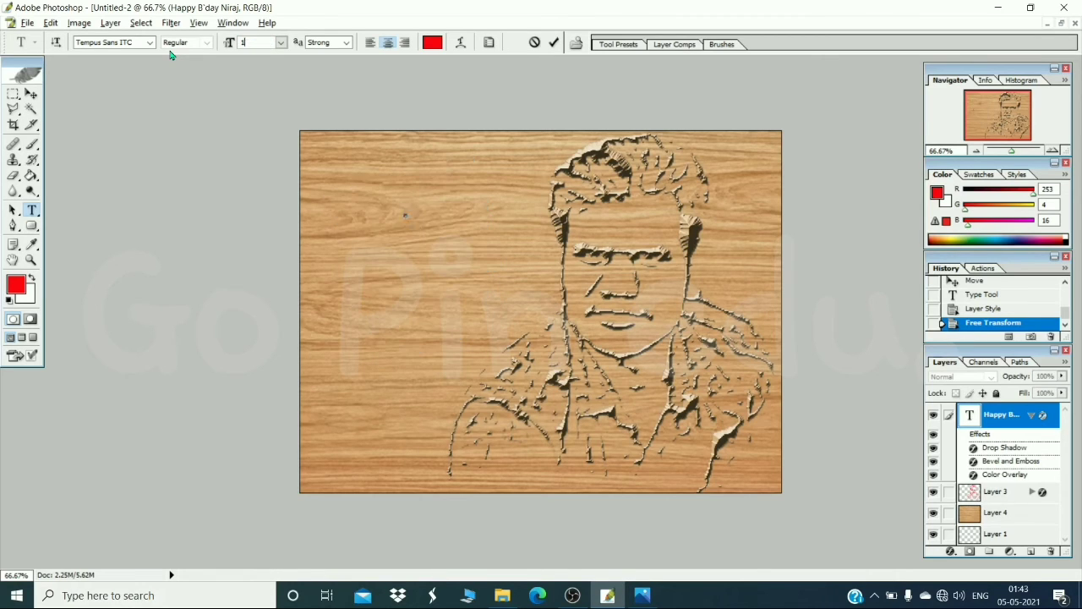
text(13)
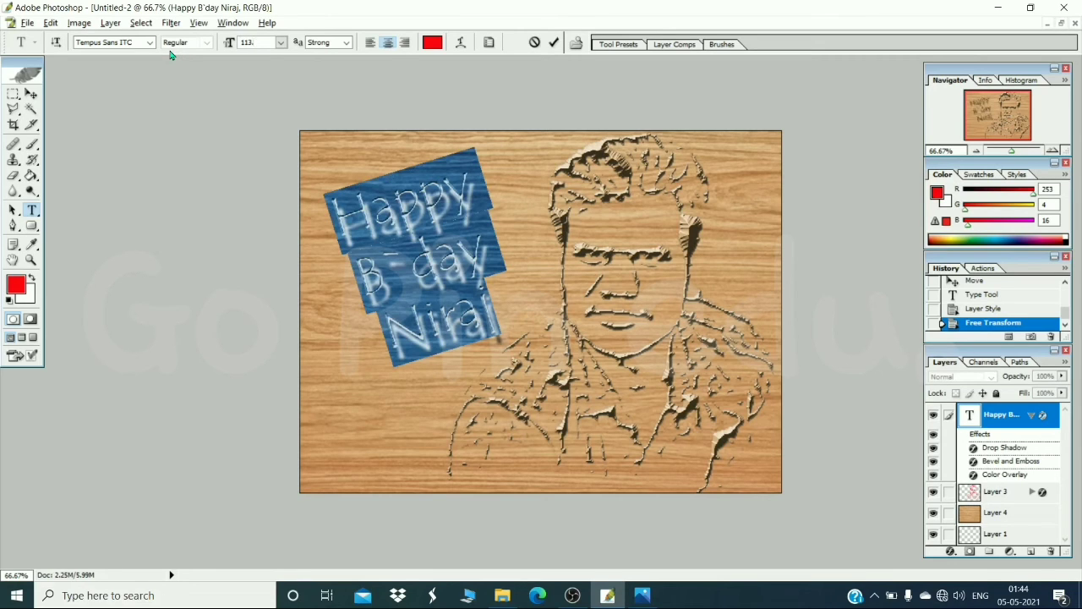
text(.67)
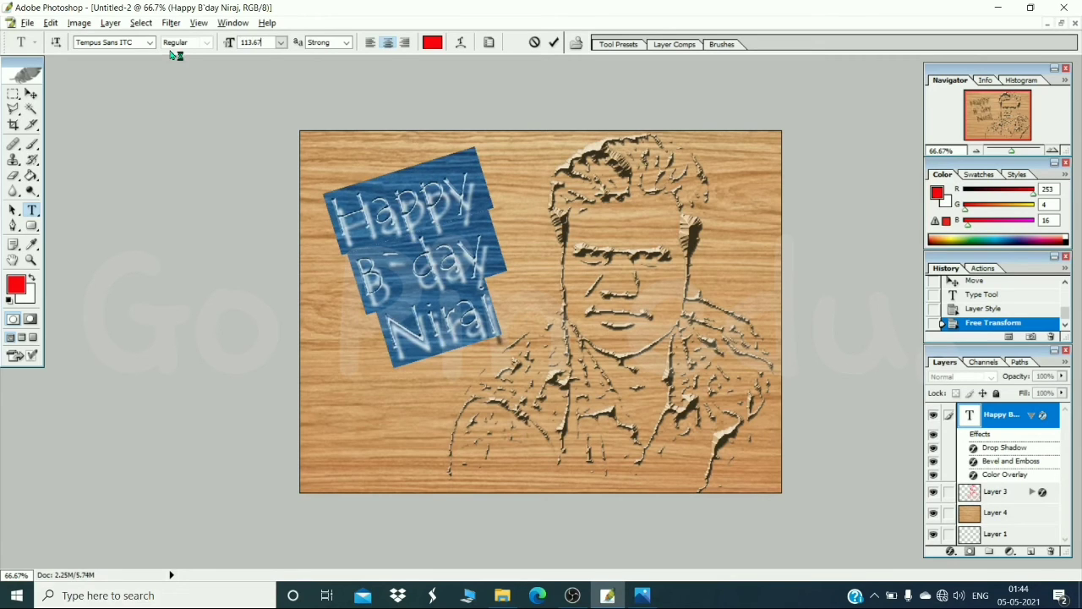
click(445, 180)
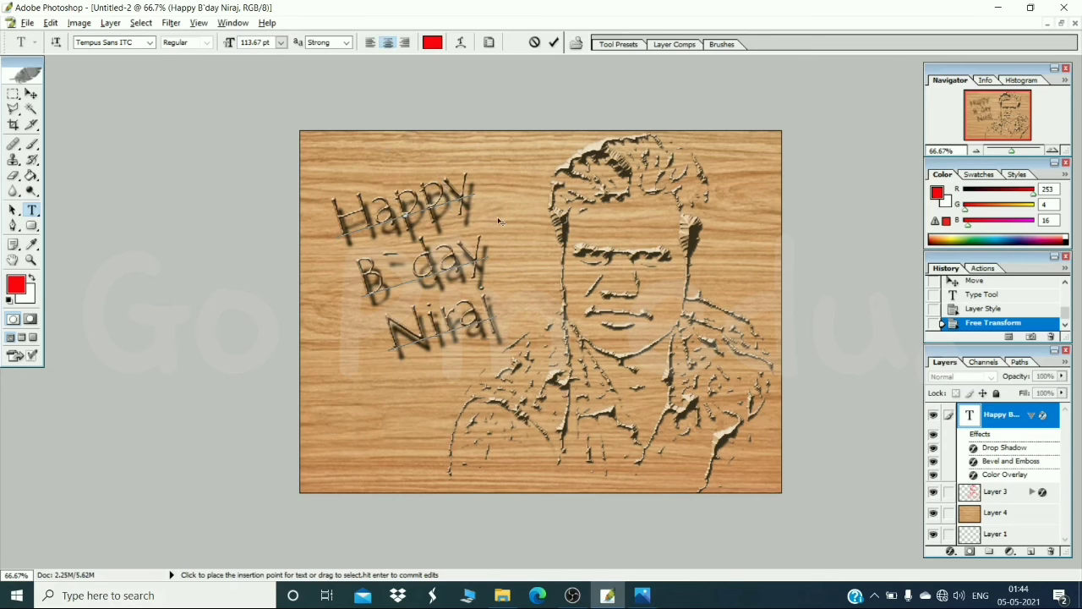
mouse_move(501, 221)
mouse_down()
mouse_move(510, 228)
mouse_move(497, 214)
mouse_up()
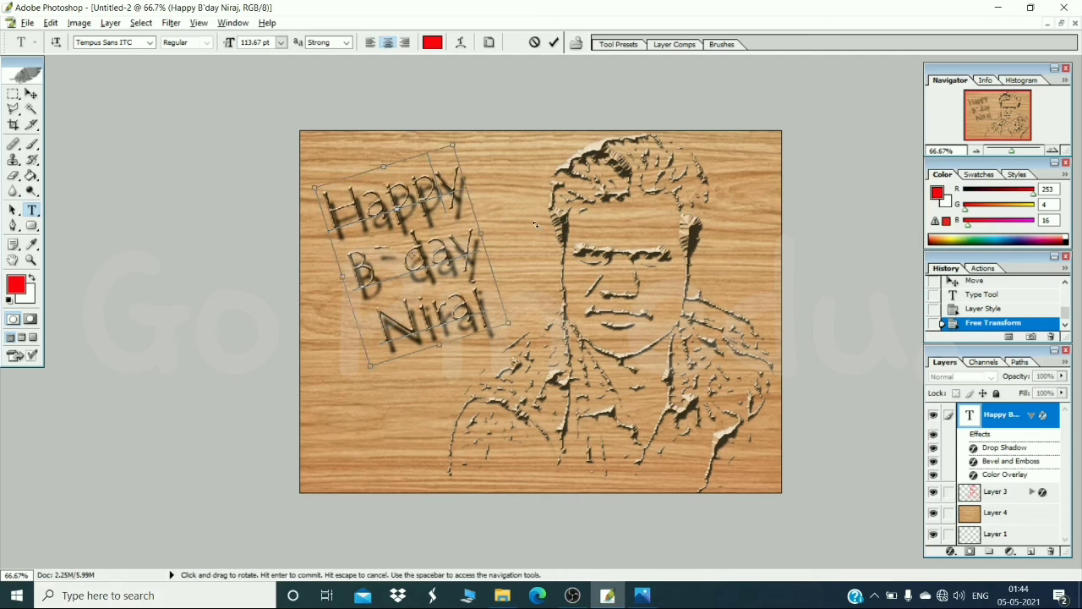